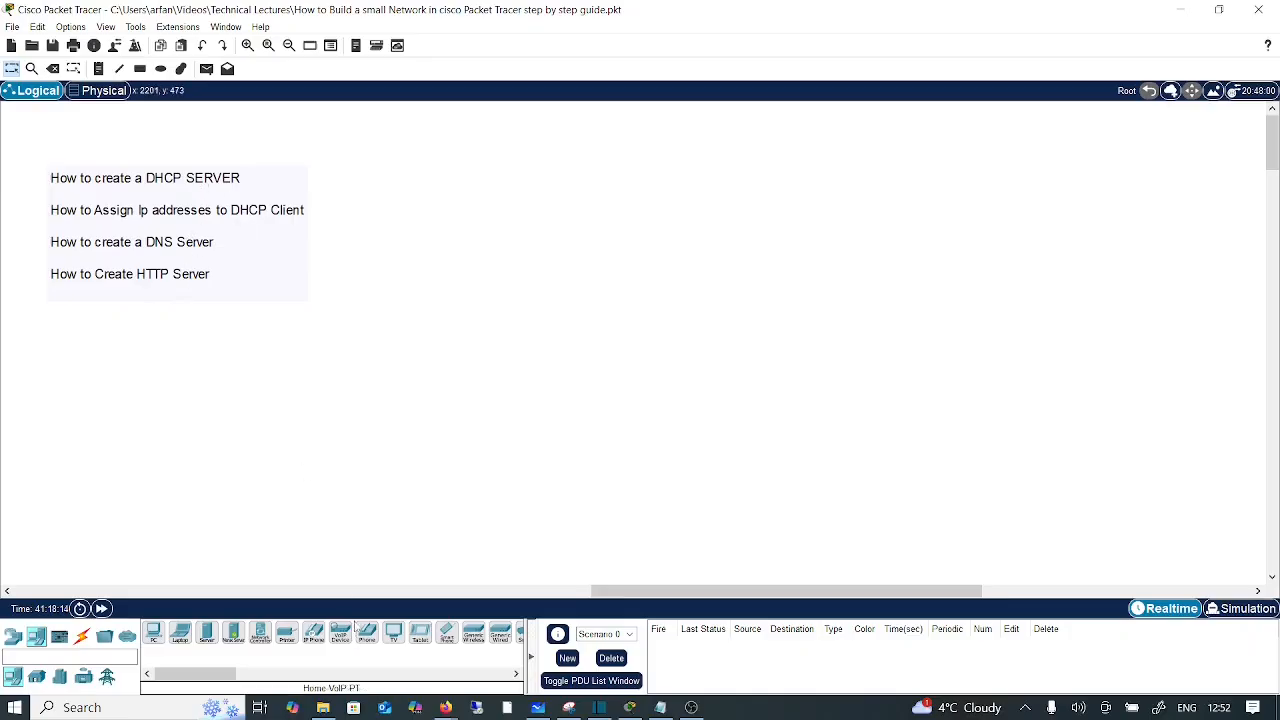
Step: Place PC16 through PC21 in a column on the left and zoom the workspace out
left_click_drag(637, 592, 647, 598)
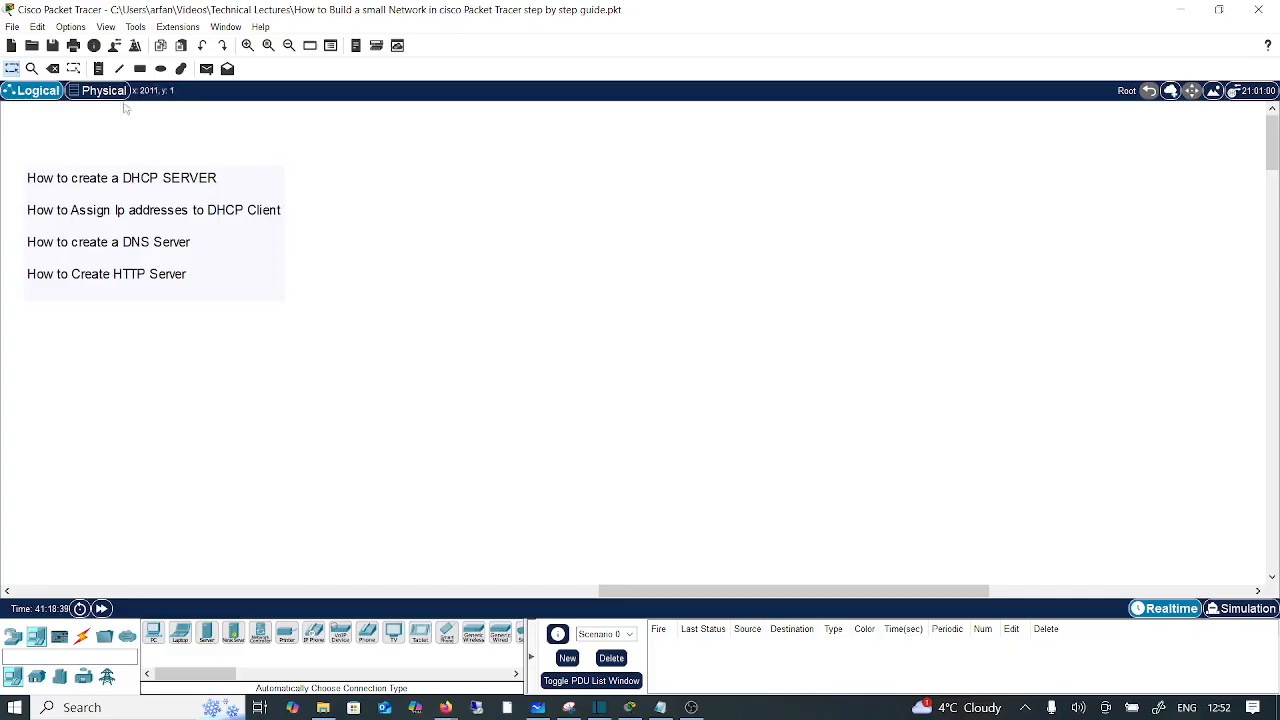
left_click_drag(640, 591, 631, 593)
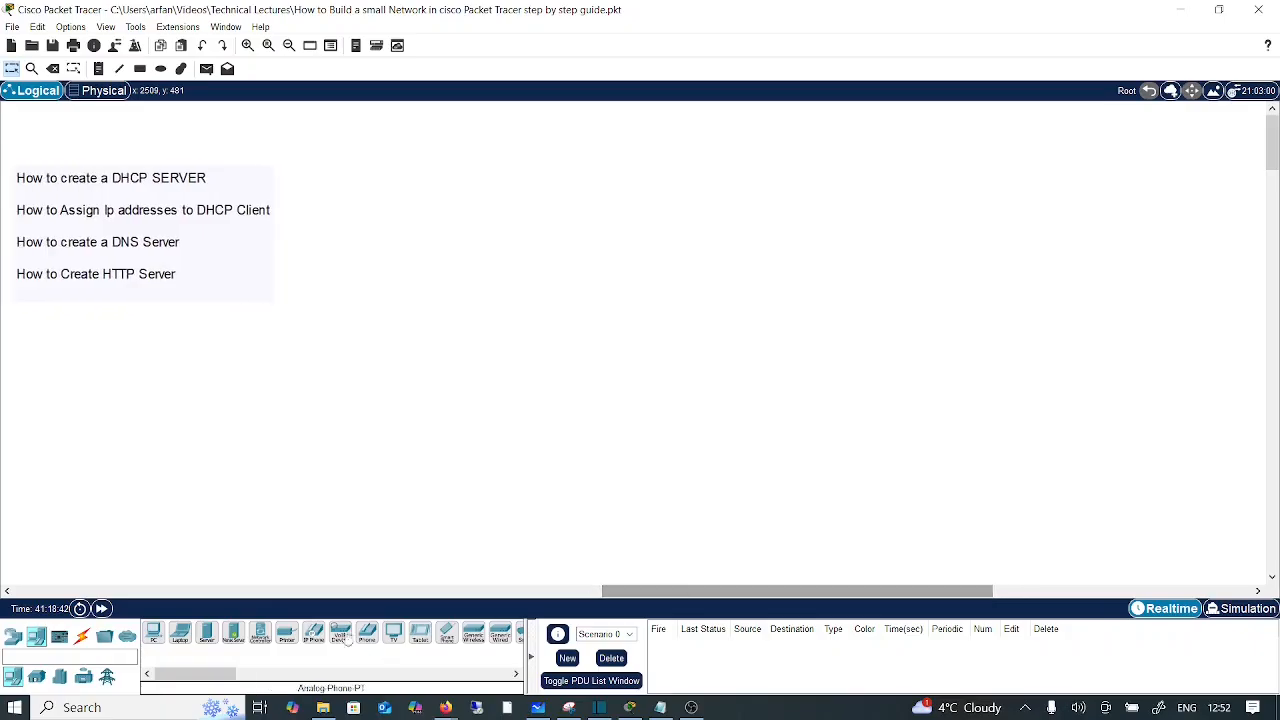
left_click_drag(153, 632, 398, 212)
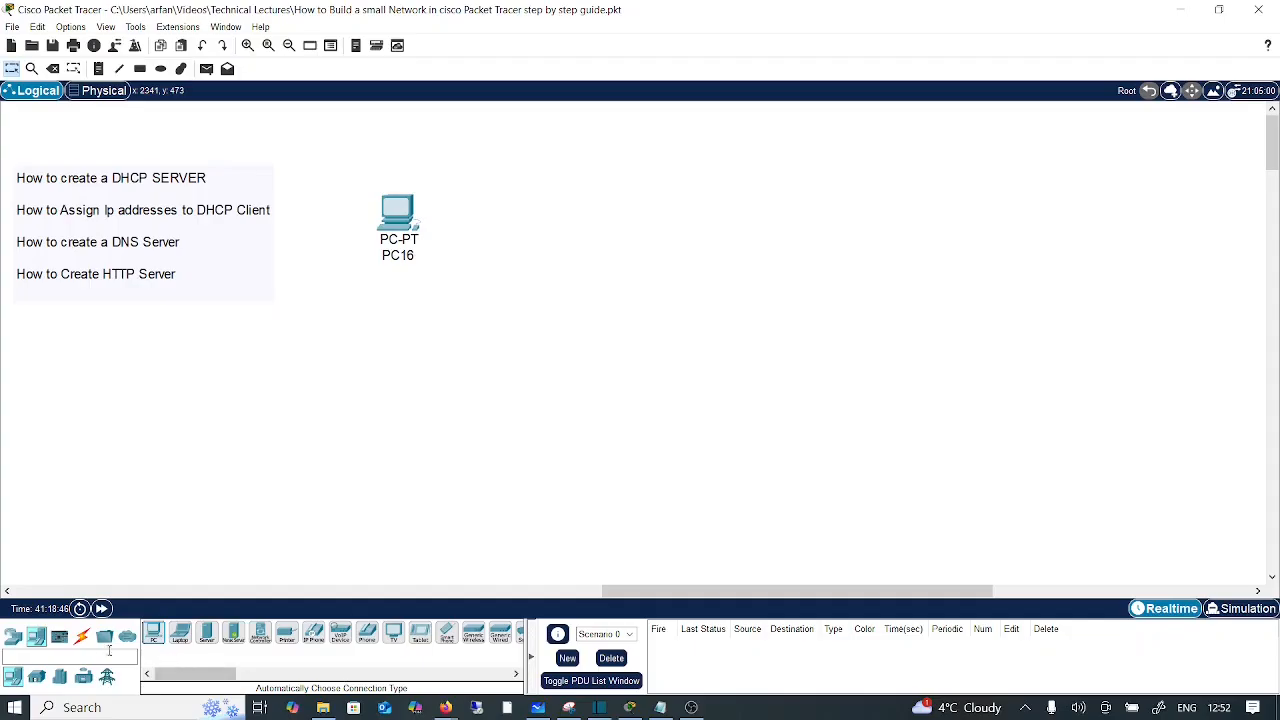
left_click(288, 46)
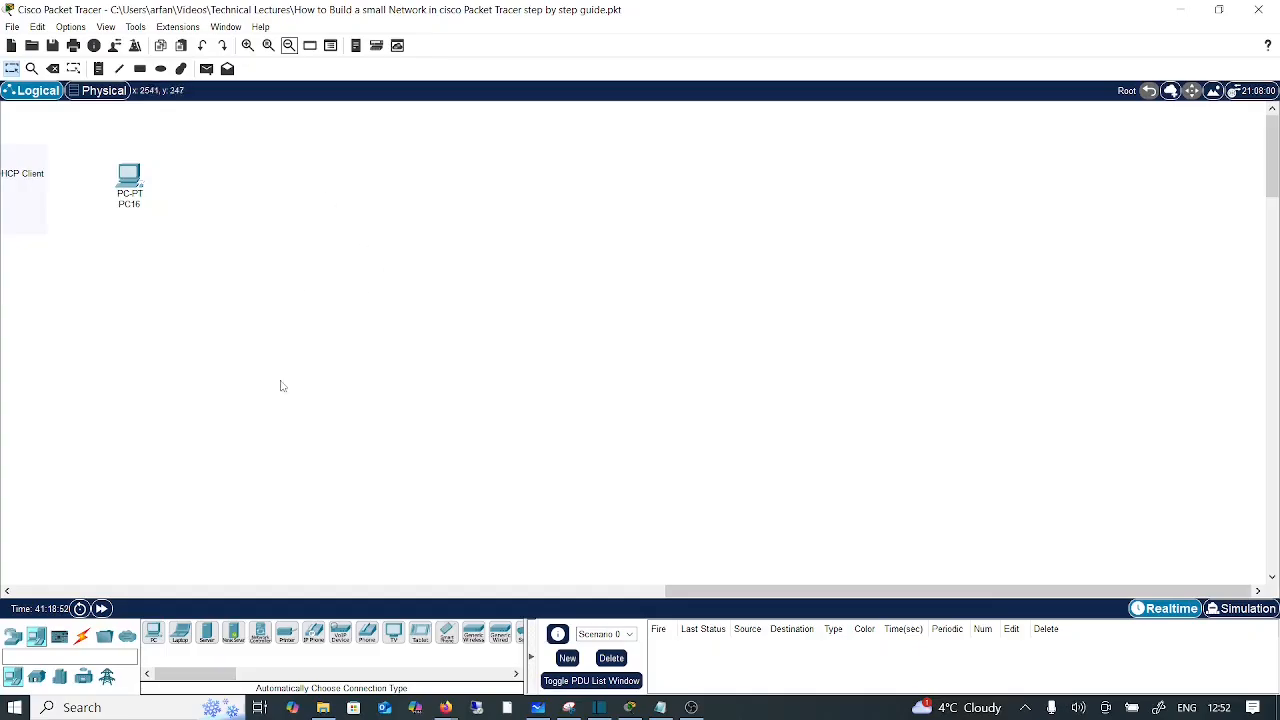
left_click_drag(157, 641, 120, 258)
left_click_drag(153, 640, 125, 326)
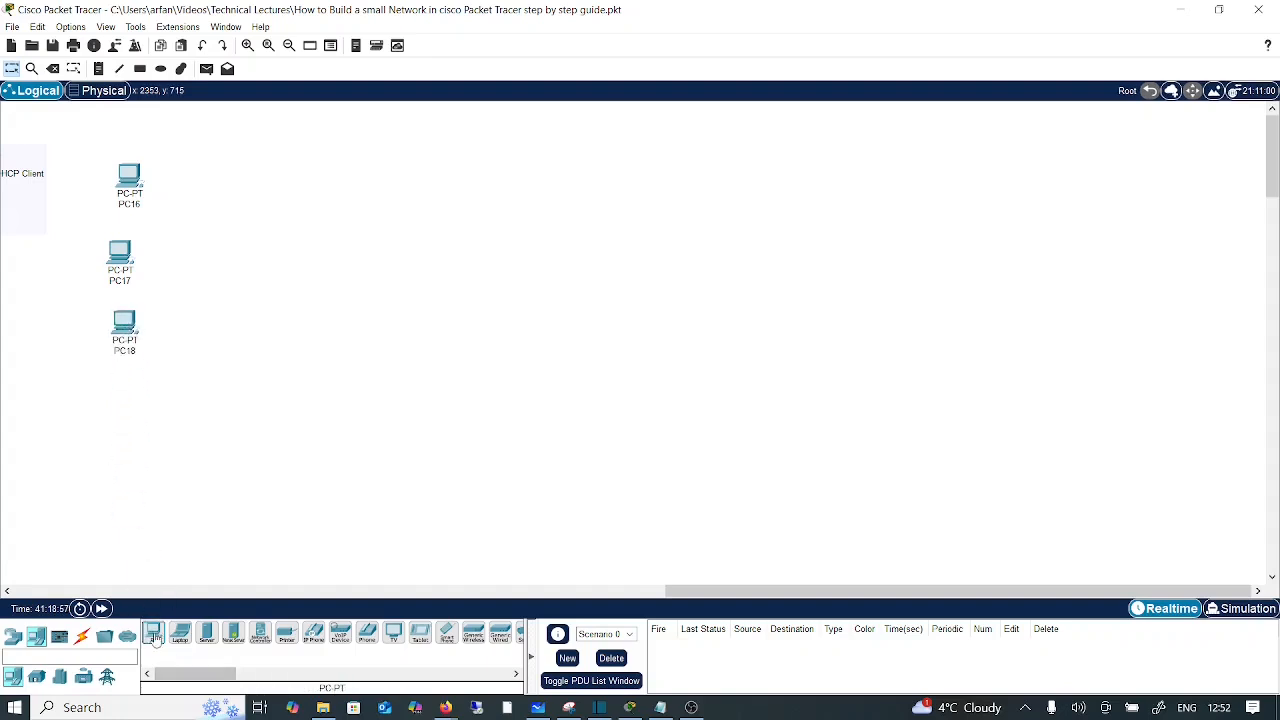
left_click_drag(153, 632, 130, 408)
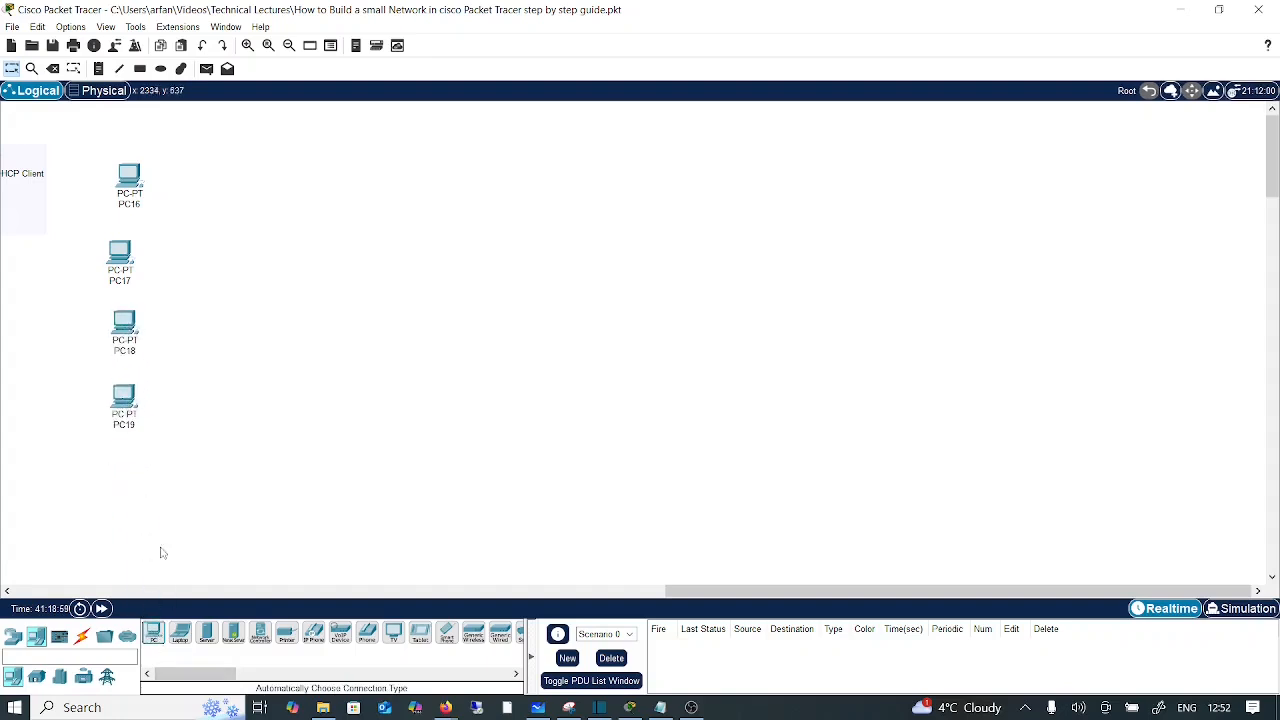
left_click_drag(157, 641, 122, 478)
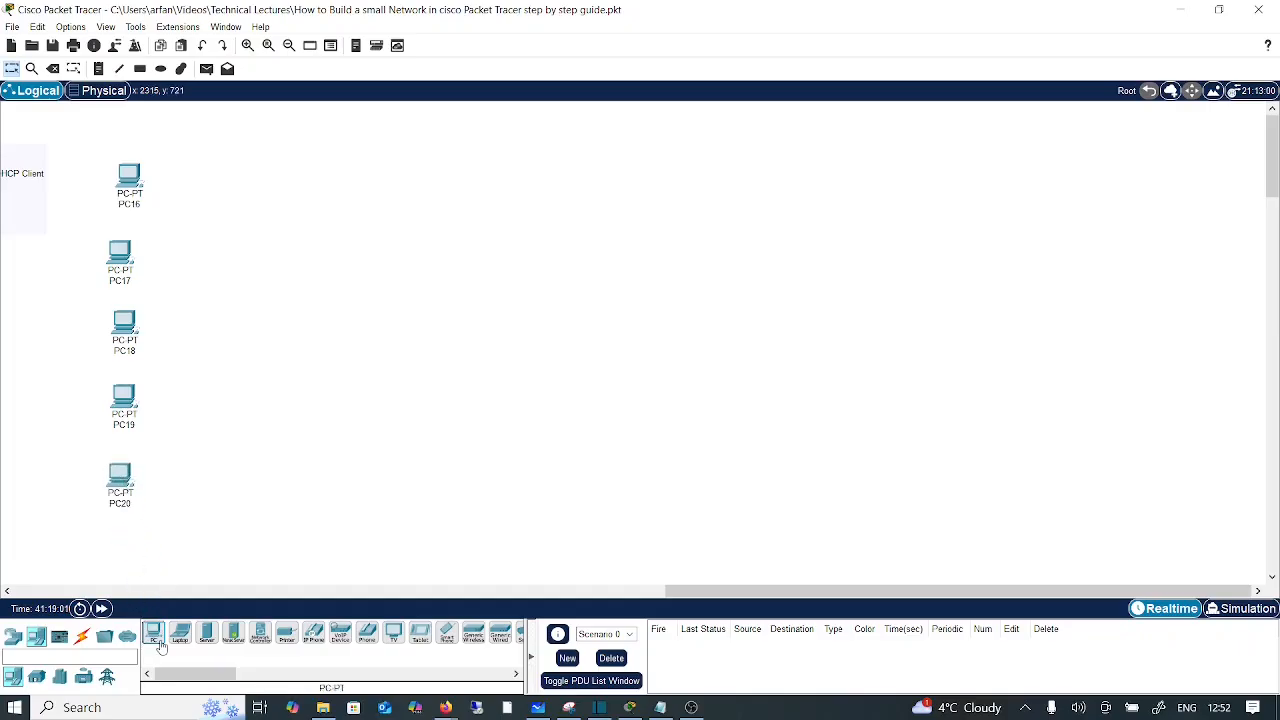
left_click_drag(153, 634, 130, 560)
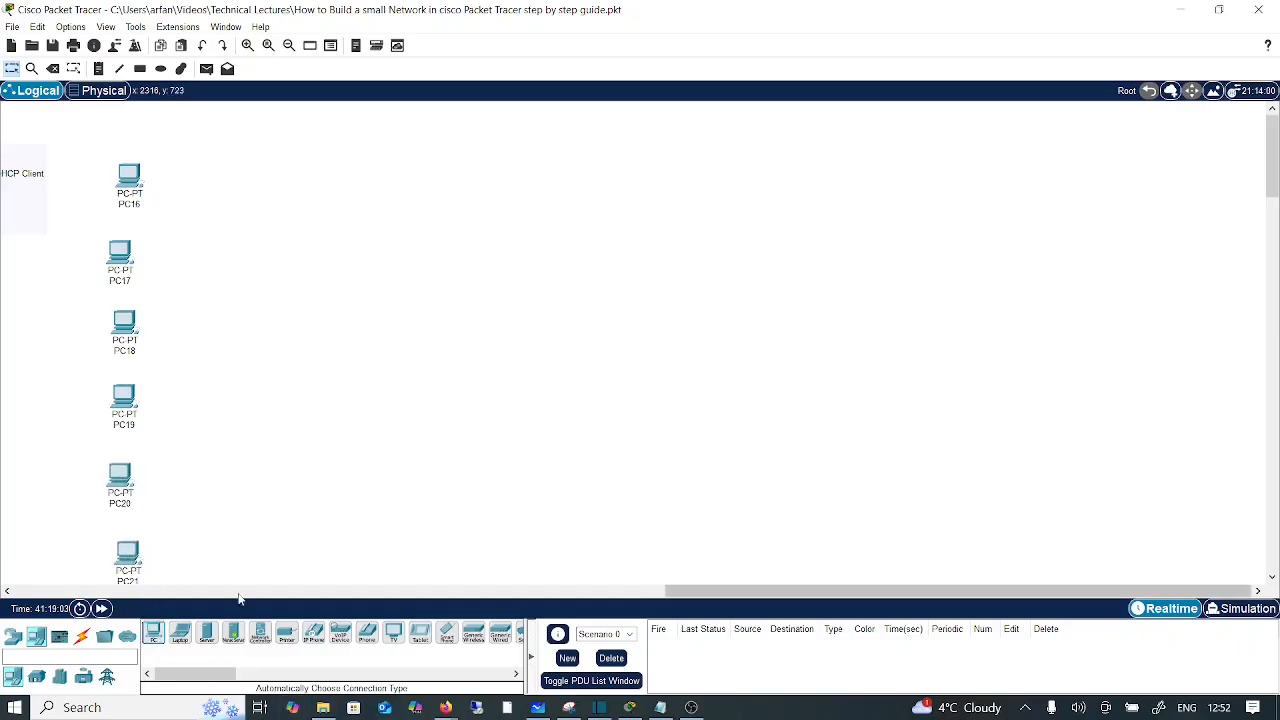
Step: Add PC22 to PC25 along the bottom row
left_click_drag(155, 641, 192, 568)
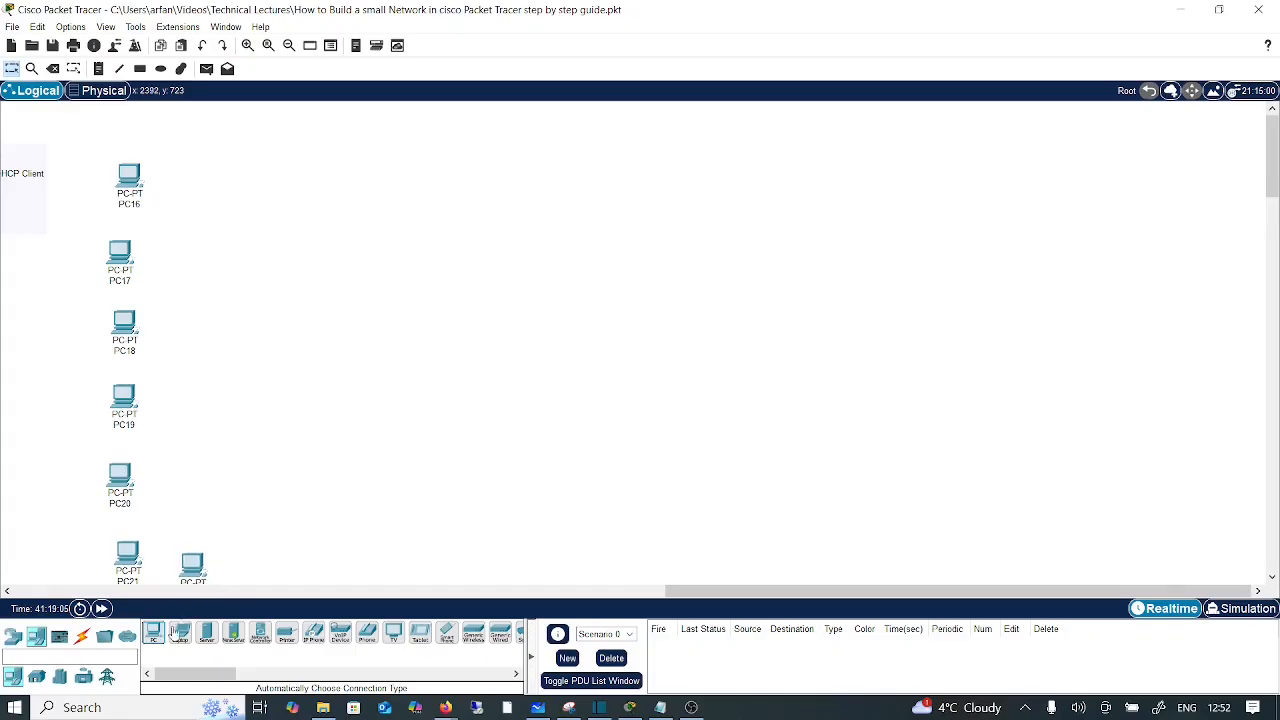
left_click_drag(155, 641, 250, 578)
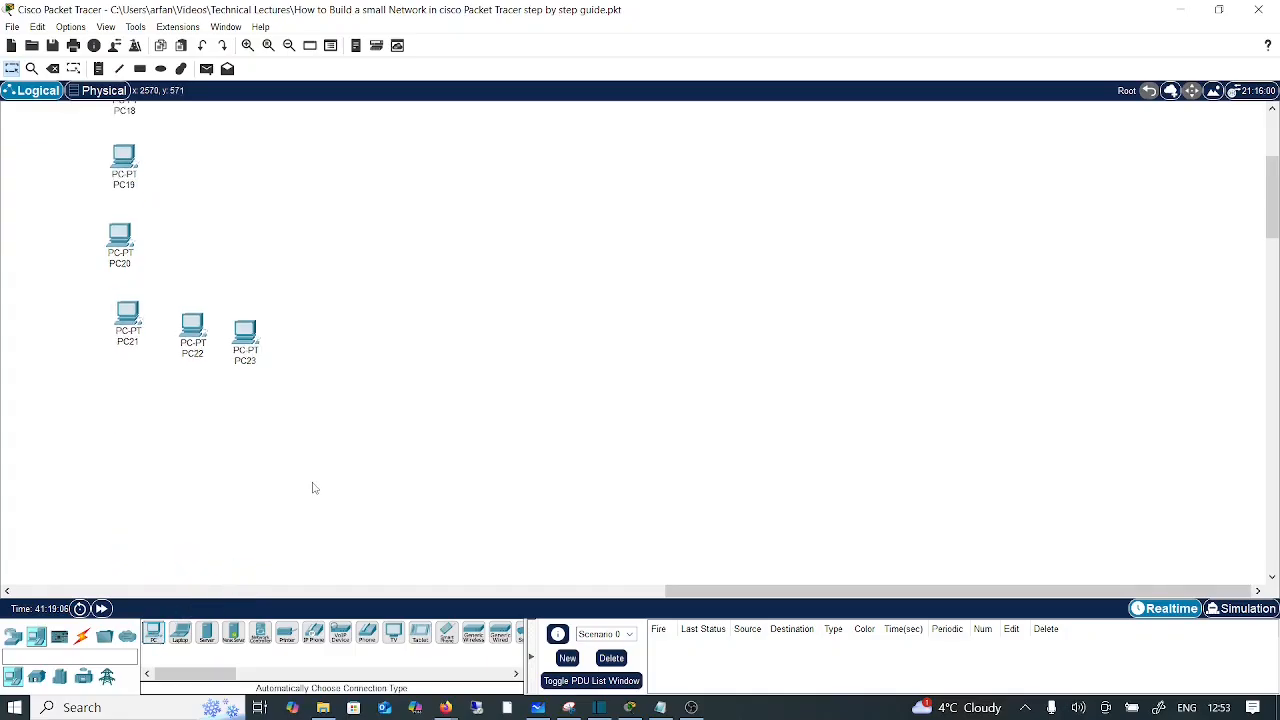
left_click(288, 45)
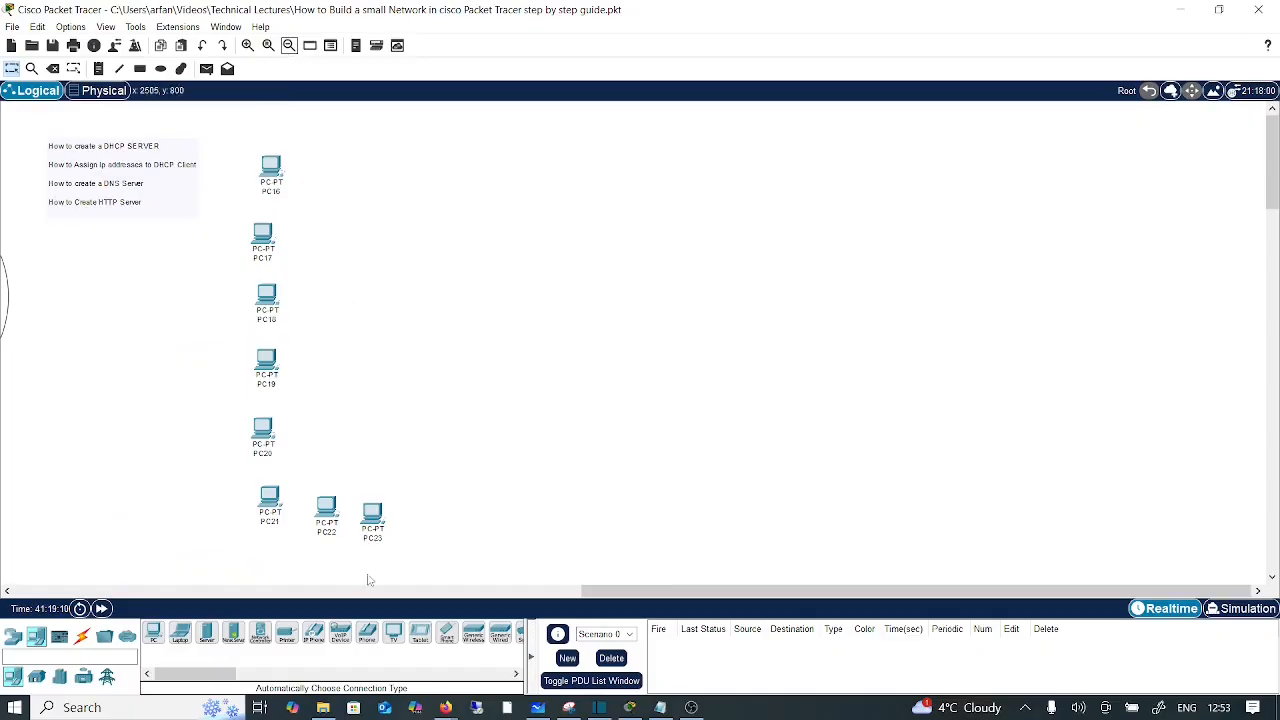
left_click_drag(155, 641, 451, 522)
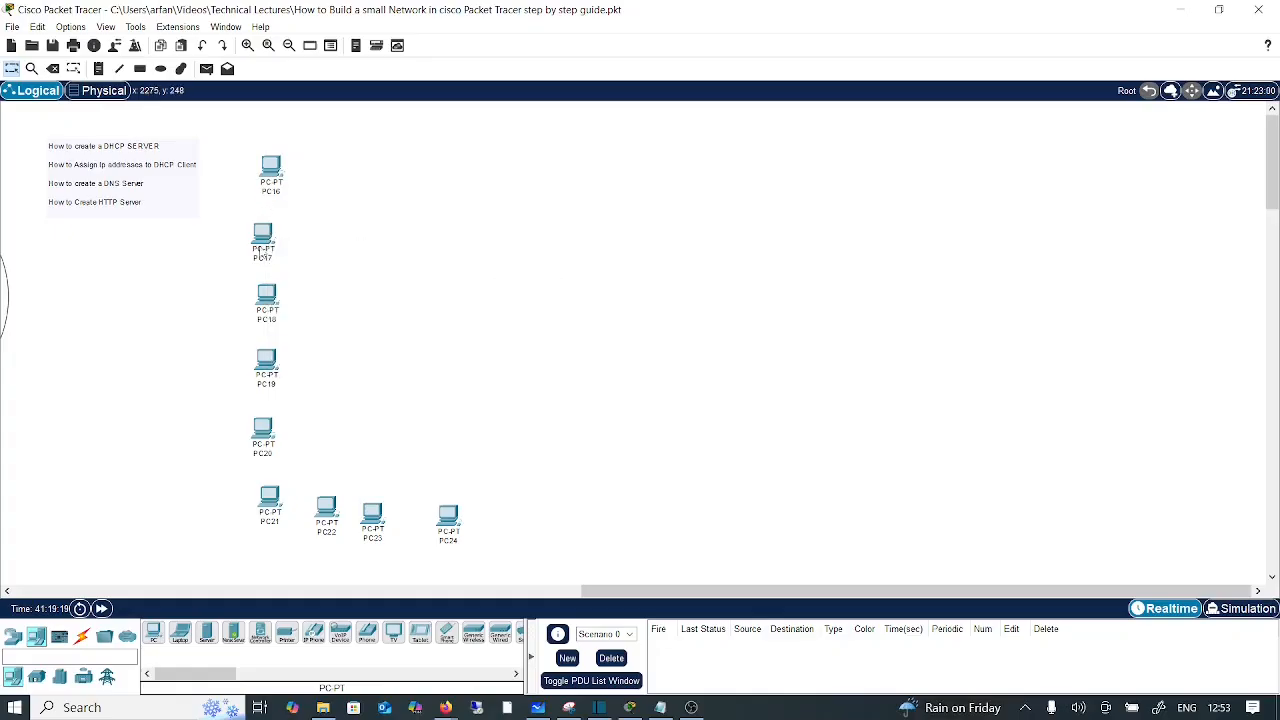
left_click(153, 632)
left_click(497, 526)
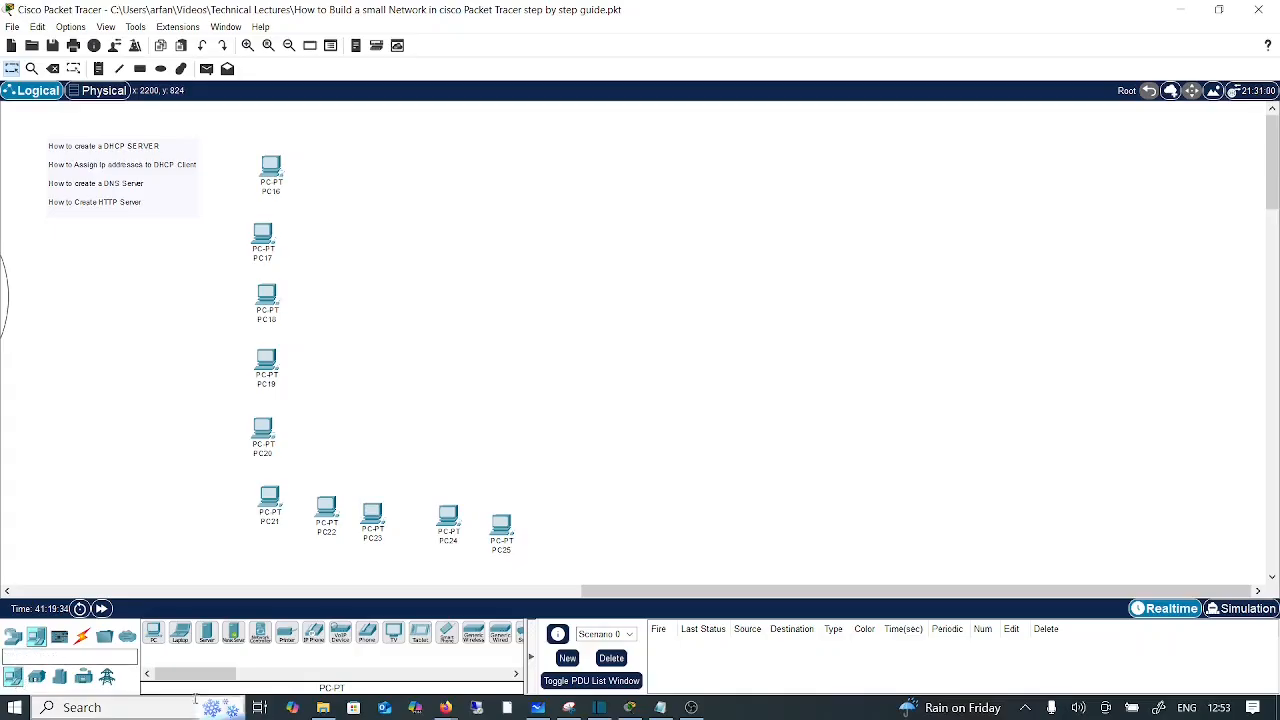
Step: Place a 2960 switch to the right of the PCs
left_click(13, 637)
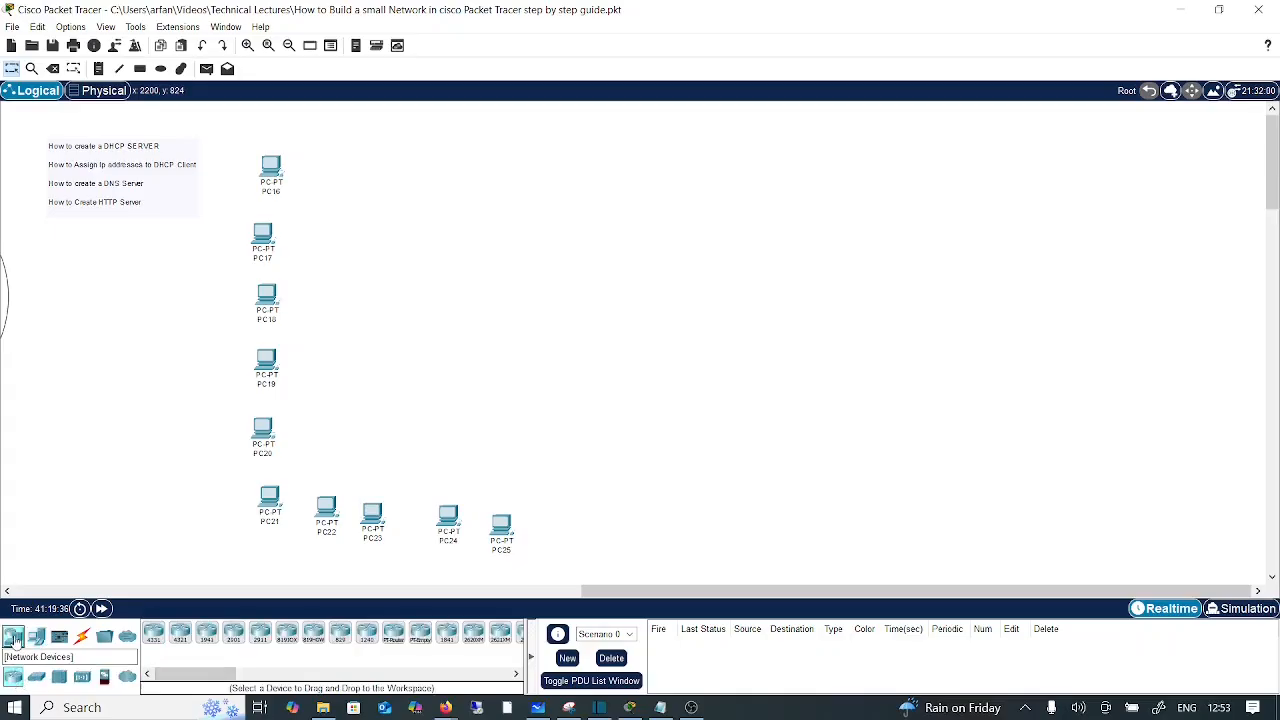
left_click(36, 677)
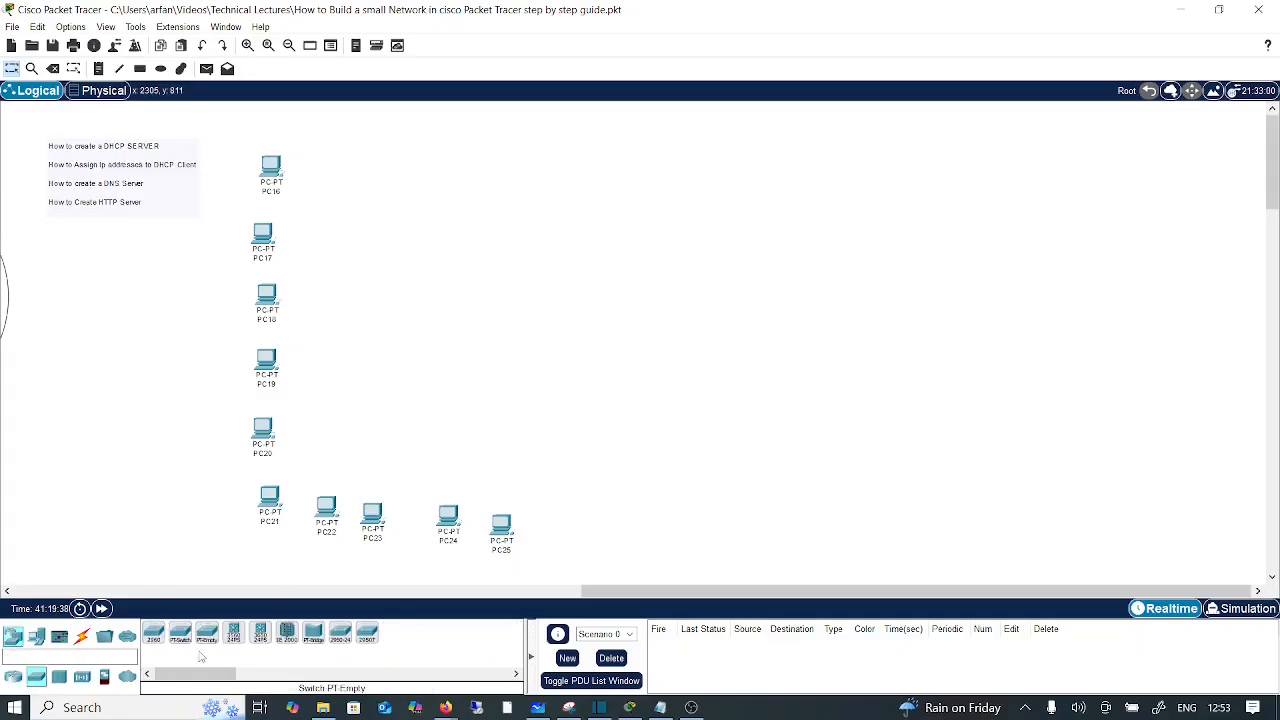
left_click(153, 634)
left_click(474, 314)
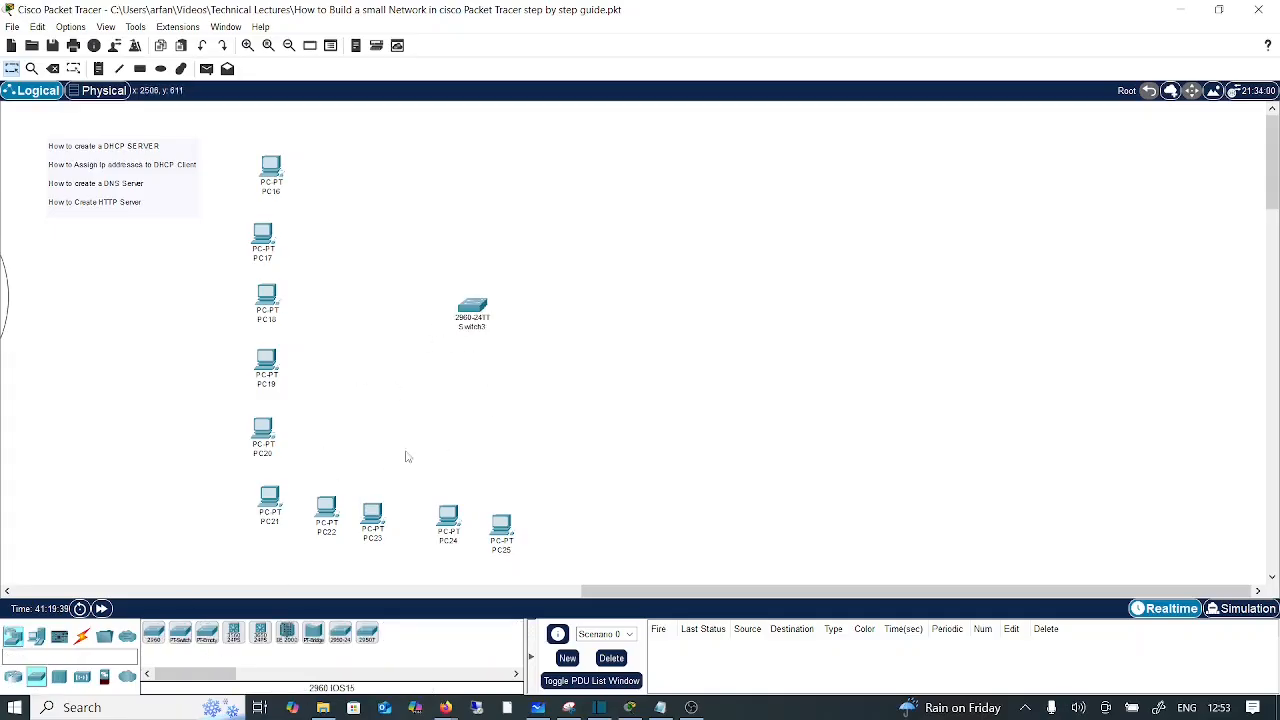
left_click(81, 637)
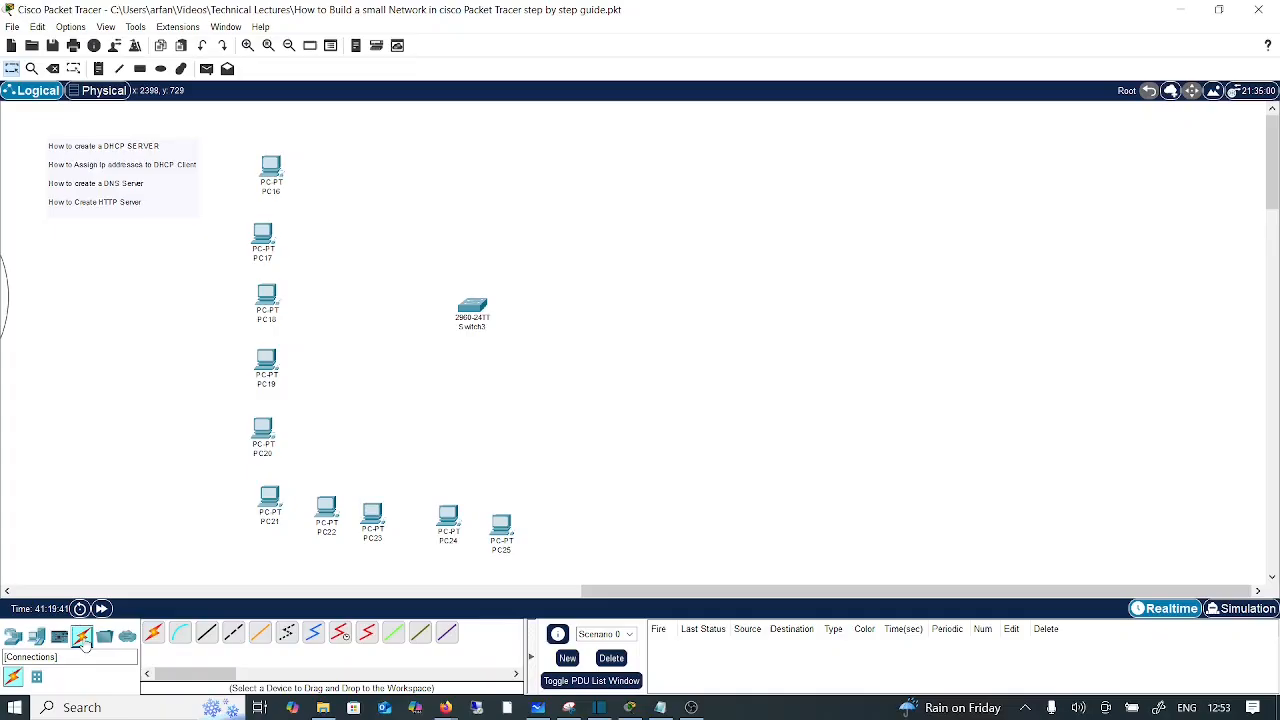
Step: Cable PC16 through PC20 to Switch3 ports Fa0/1 to Fa0/5 using automatic connection type
left_click(153, 634)
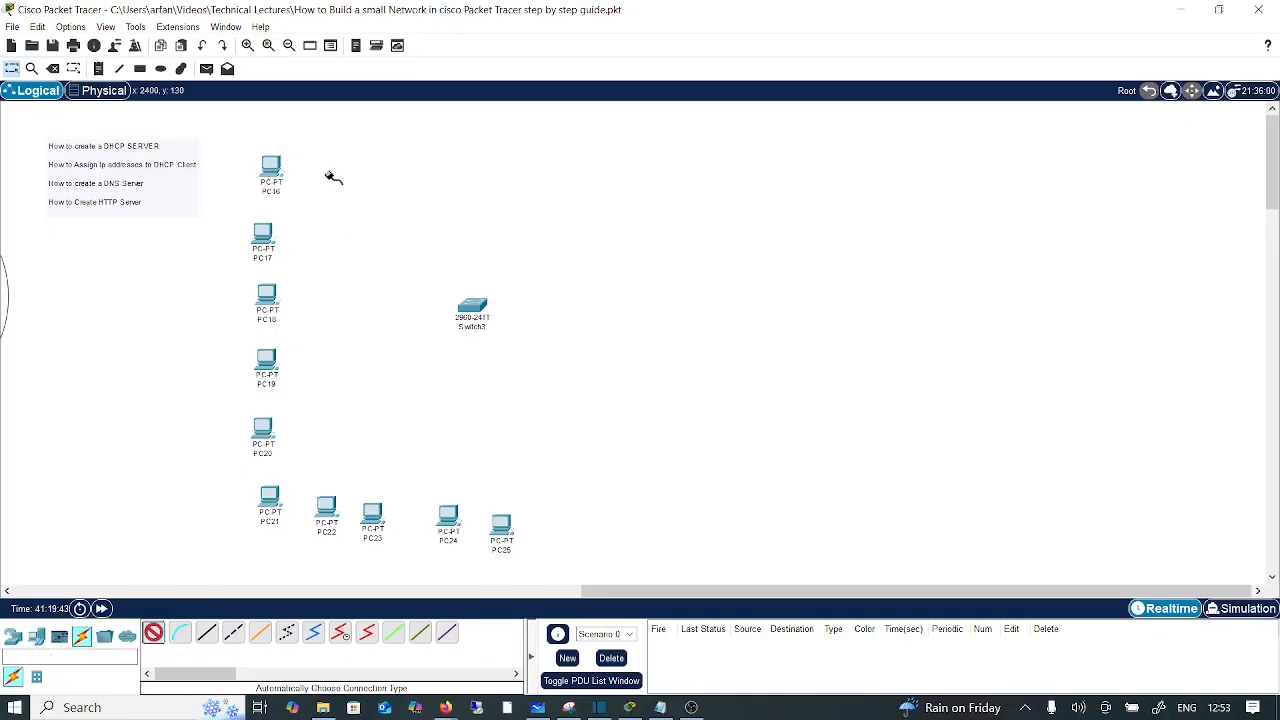
left_click(277, 171)
left_click(457, 305)
left_click(263, 236)
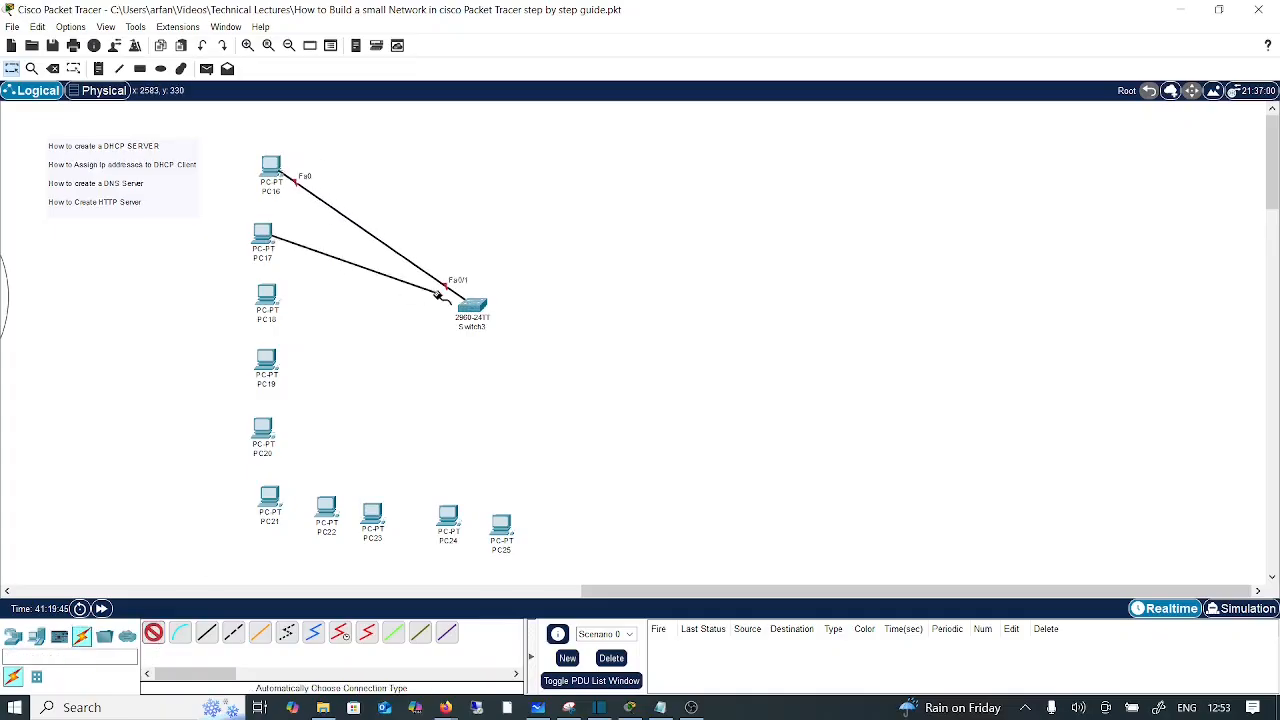
left_click(472, 307)
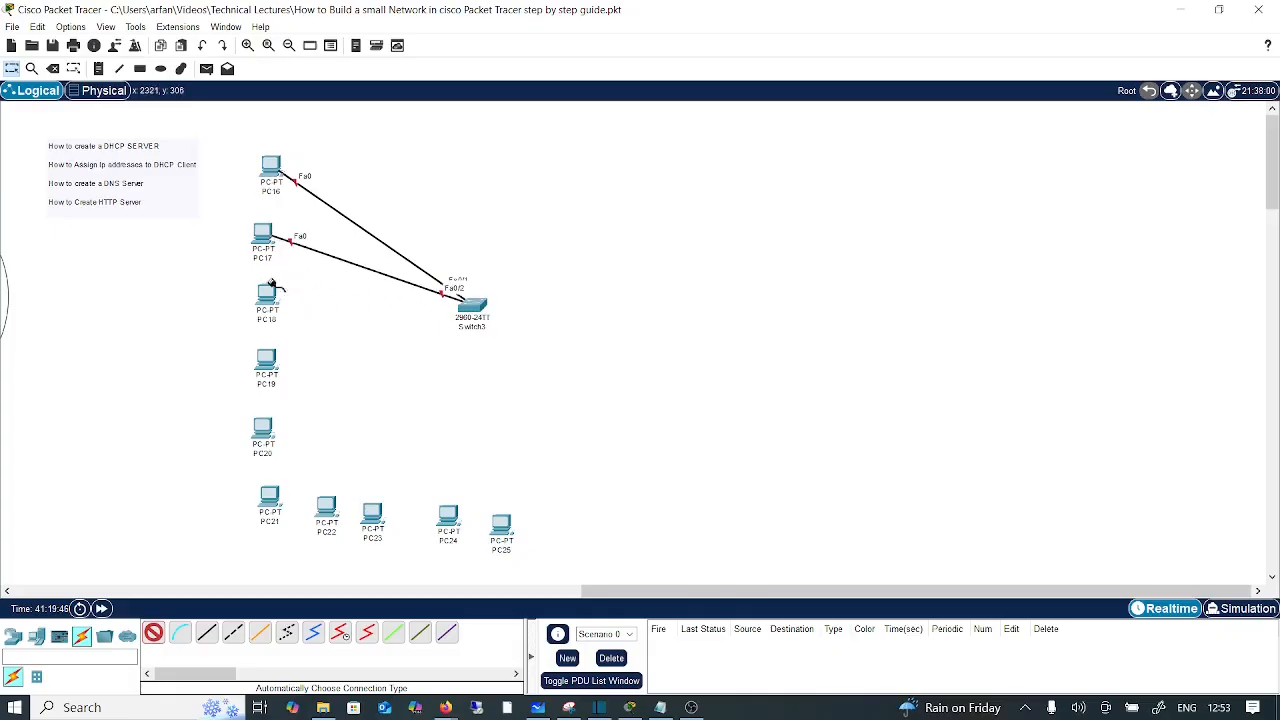
left_click(268, 295)
left_click(471, 306)
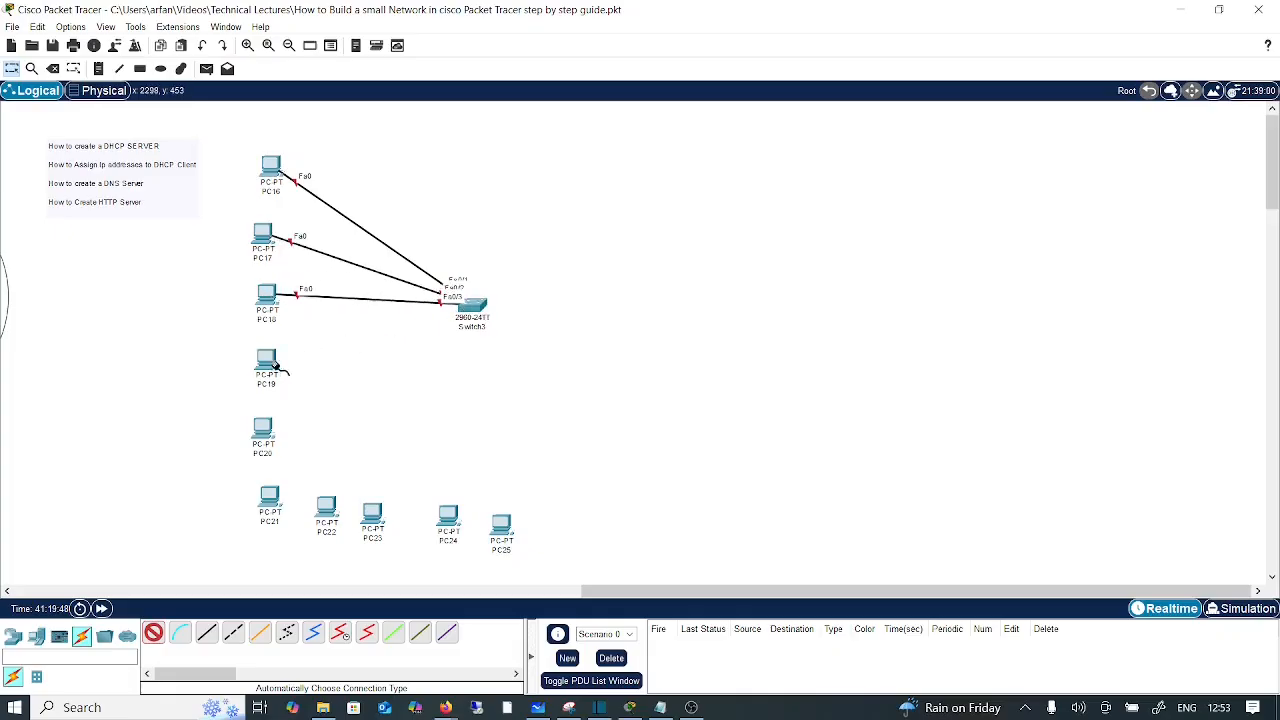
left_click(268, 360)
left_click(470, 308)
left_click(262, 432)
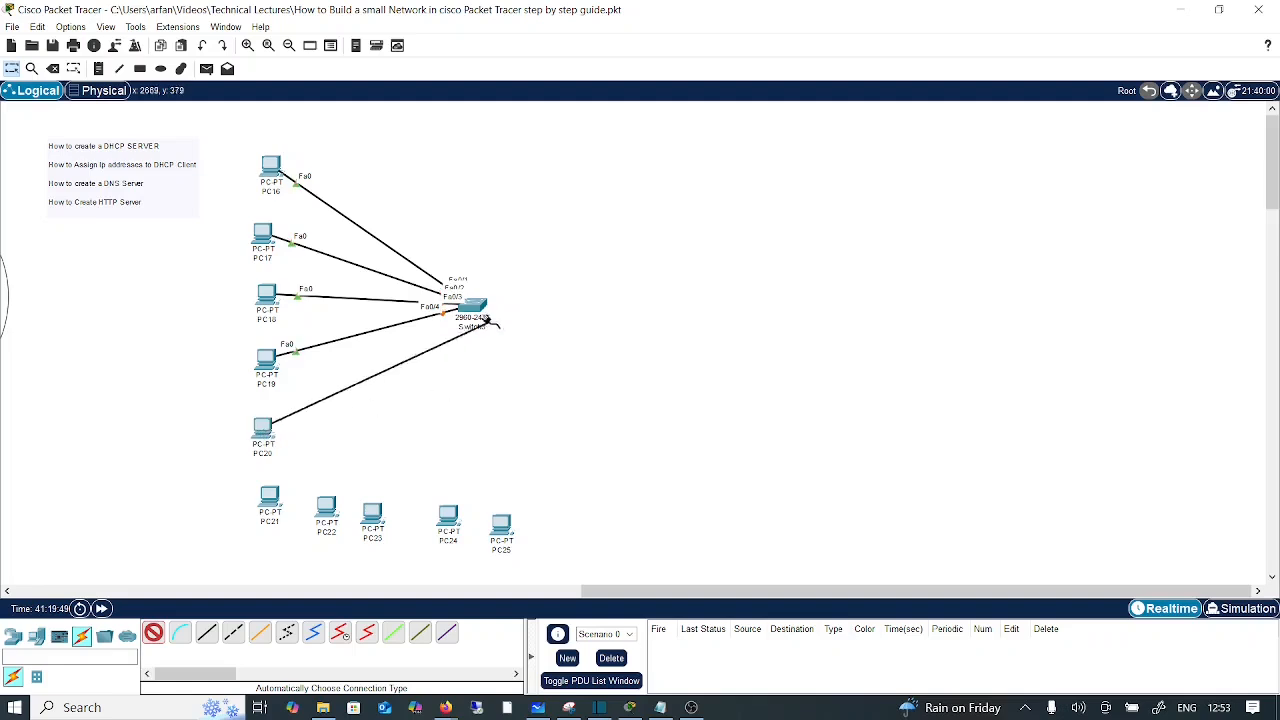
left_click(470, 309)
Step: Cable PC21 through PC25 to Switch3 ports Fa0/6 to Fa0/10
left_click(270, 498)
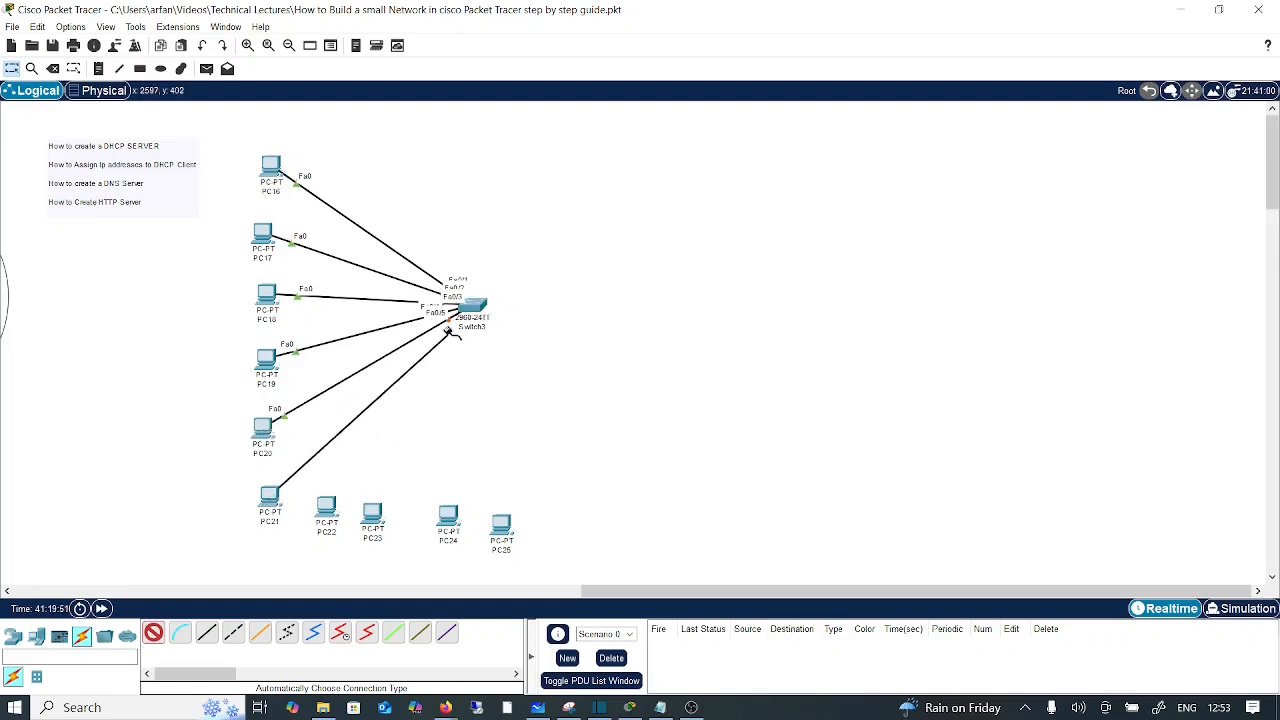
left_click(470, 309)
left_click(328, 517)
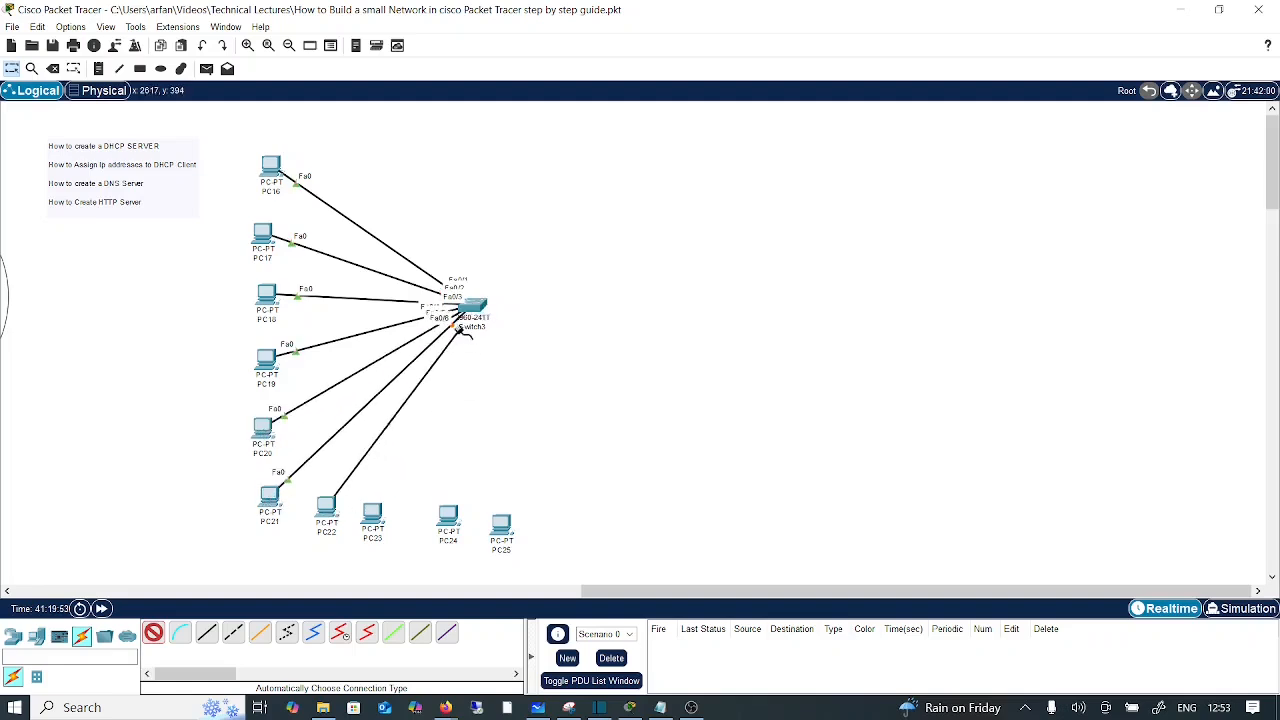
left_click(470, 309)
left_click(472, 312)
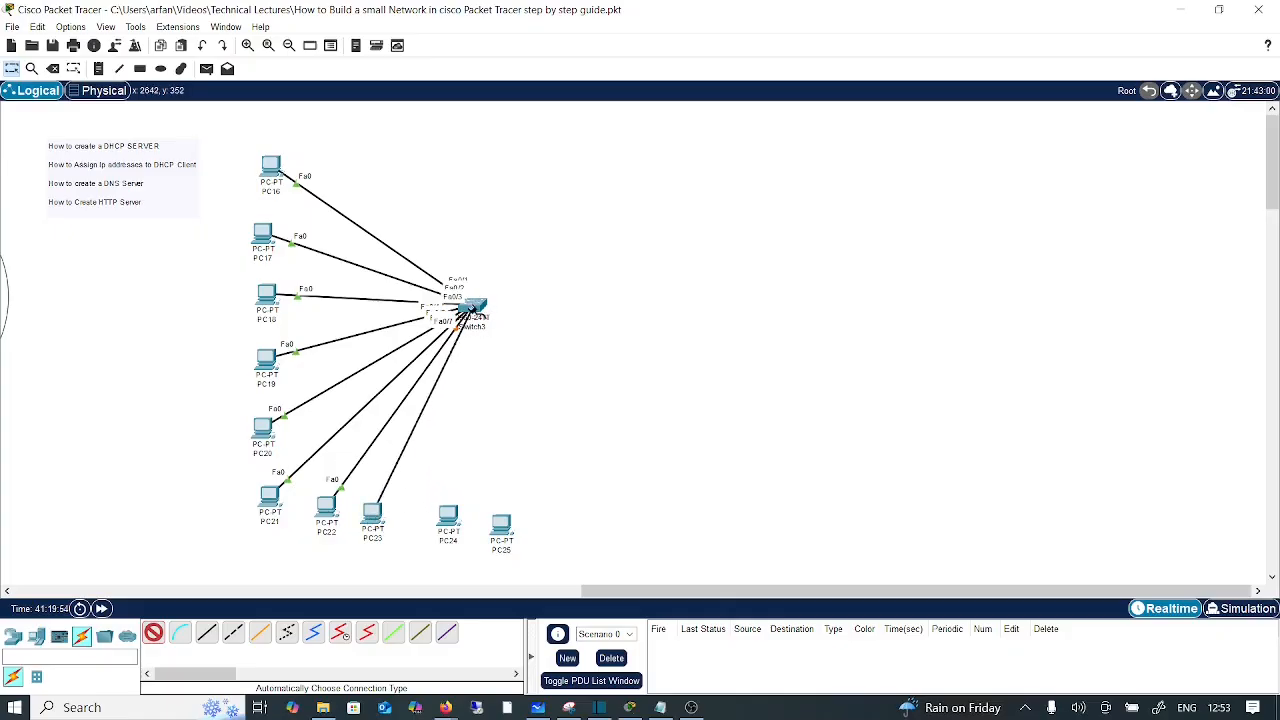
left_click(450, 515)
left_click(472, 305)
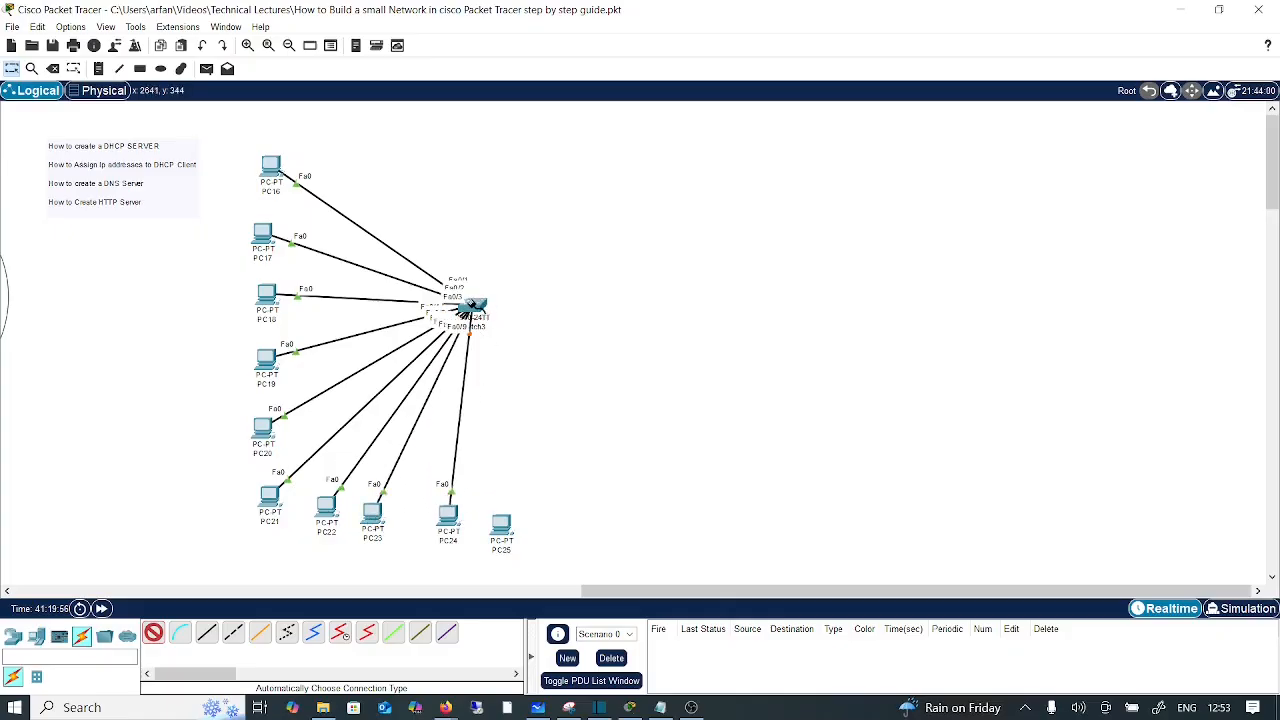
left_click(502, 528)
left_click(472, 308)
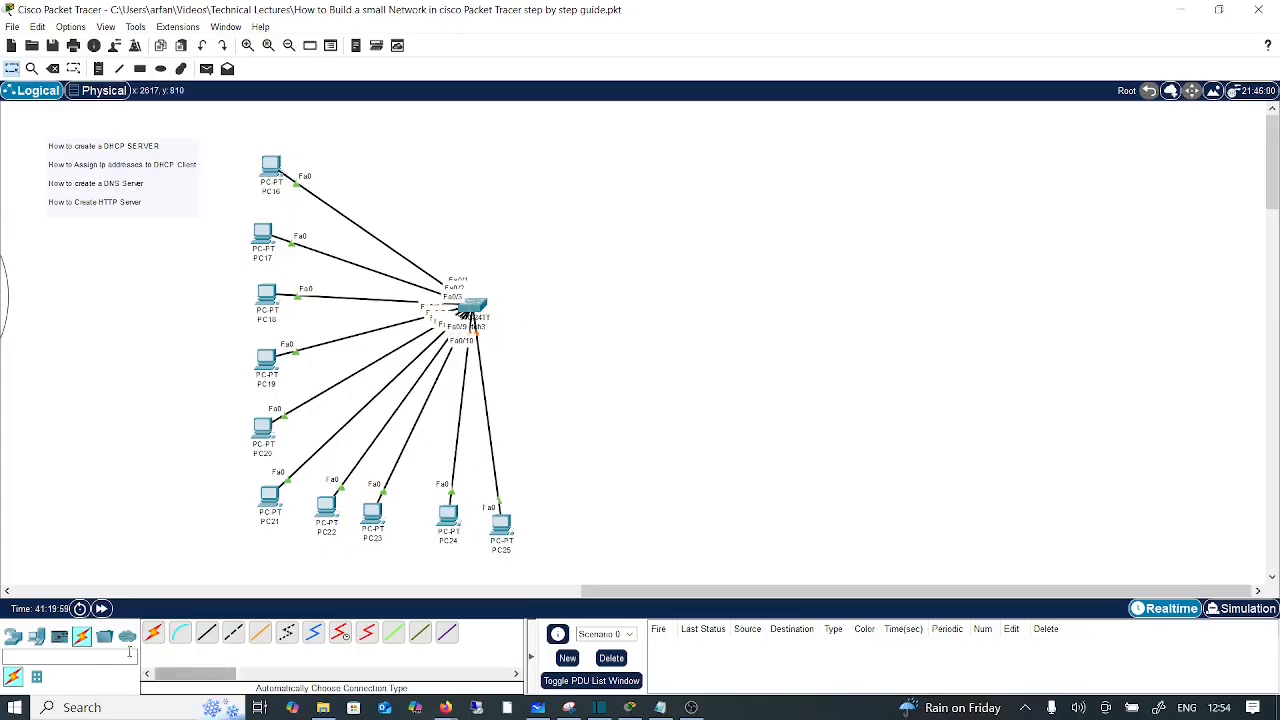
Step: Place a Server-PT, Server5, at the upper right of the workspace, away from the switch
left_click(42, 644)
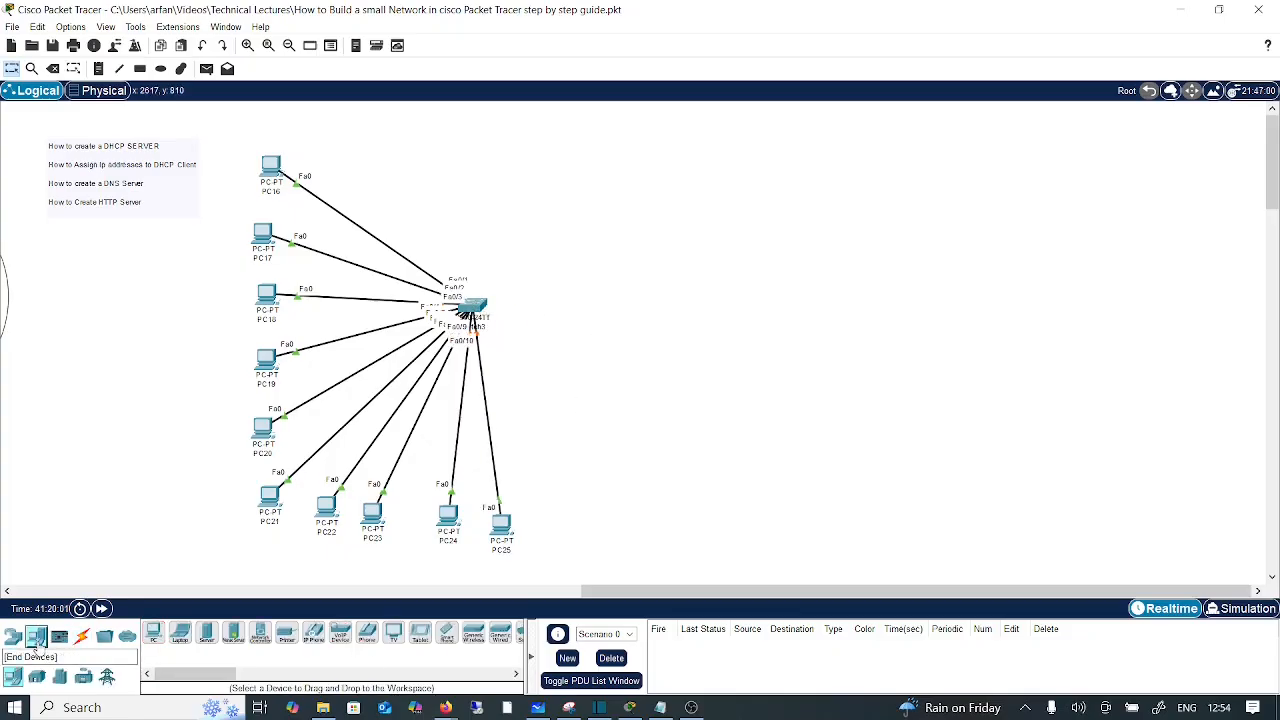
left_click_drag(208, 636, 653, 148)
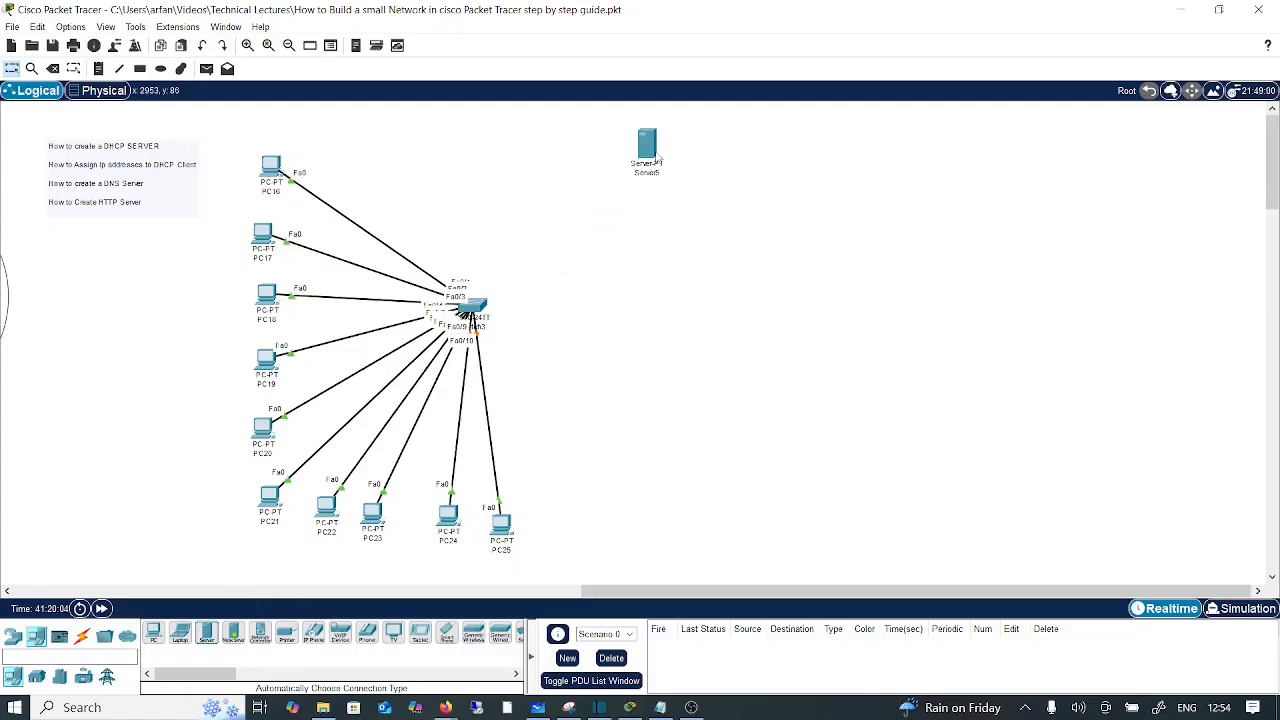
left_click(653, 148)
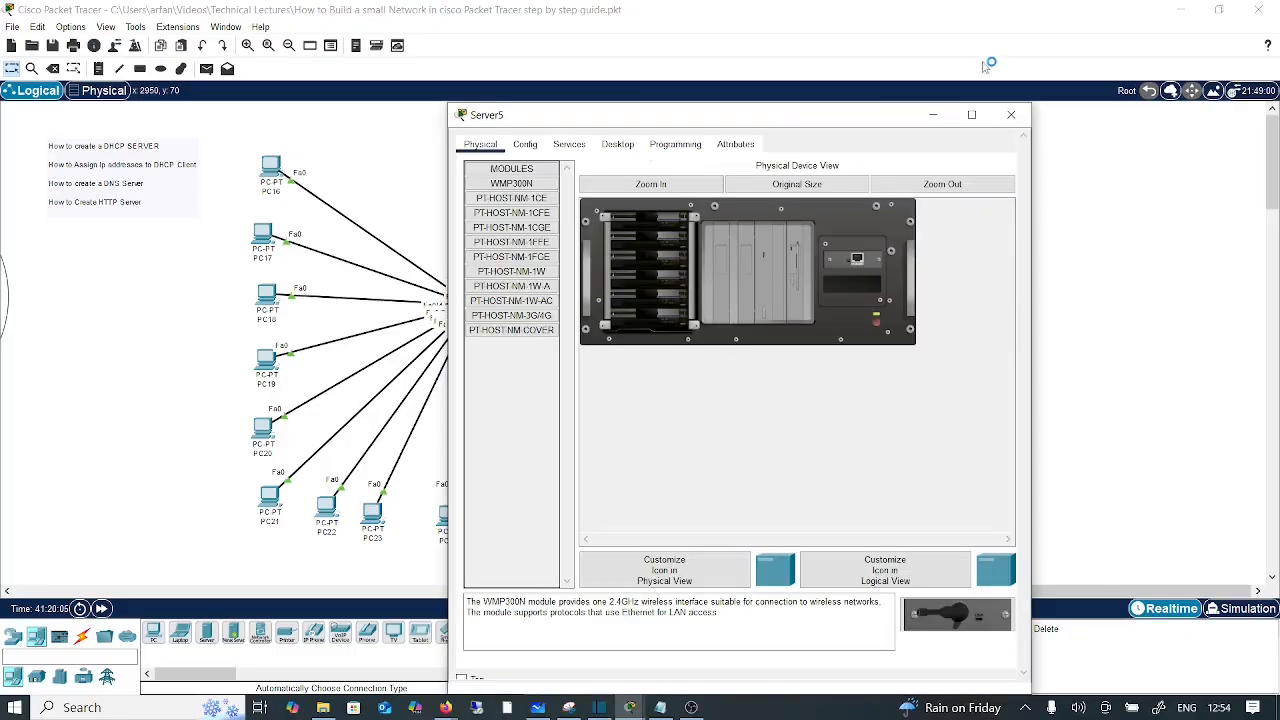
left_click(1024, 110)
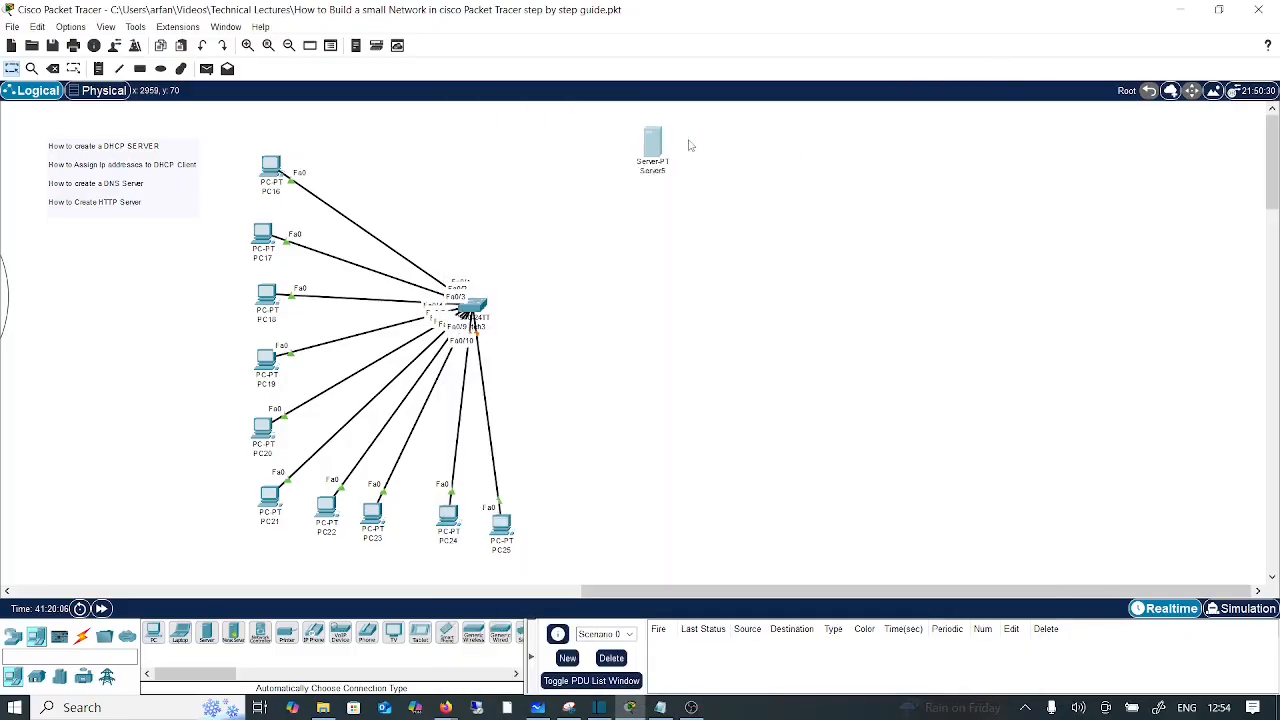
left_click_drag(651, 150, 695, 164)
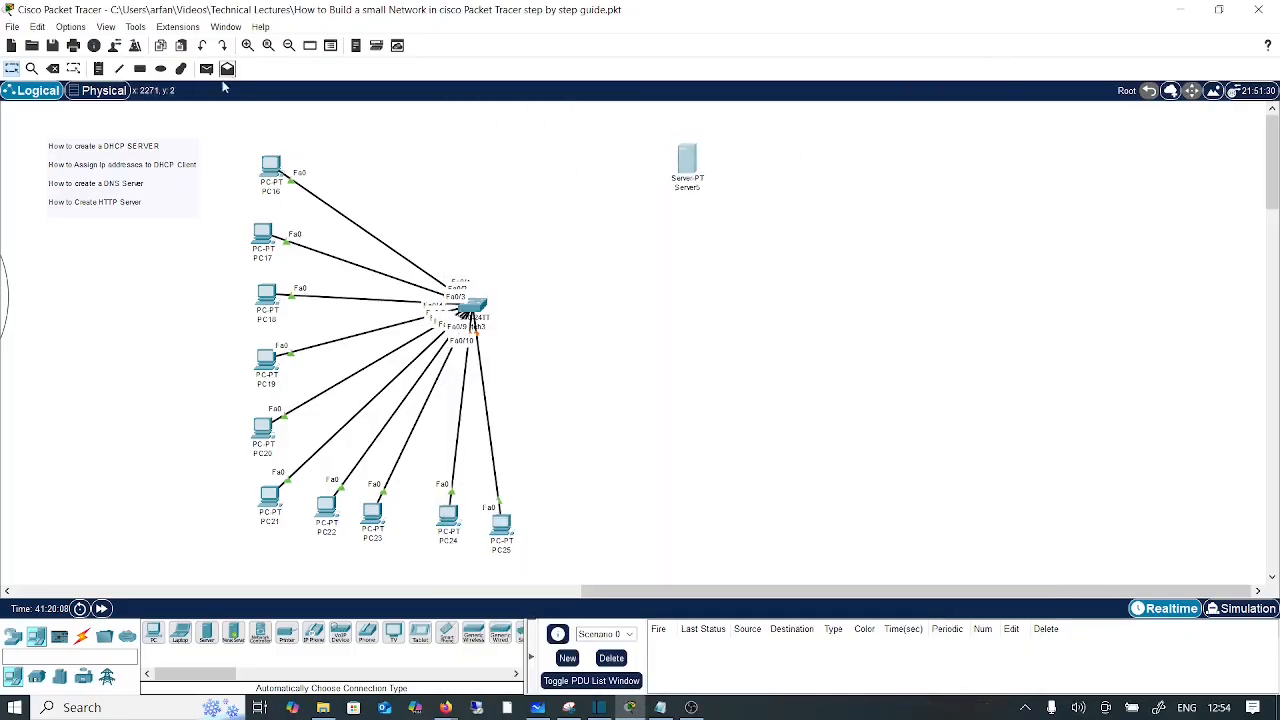
Step: Add a 'DHCP and DNS Server' note above Server5
left_click(98, 68)
left_click(673, 121)
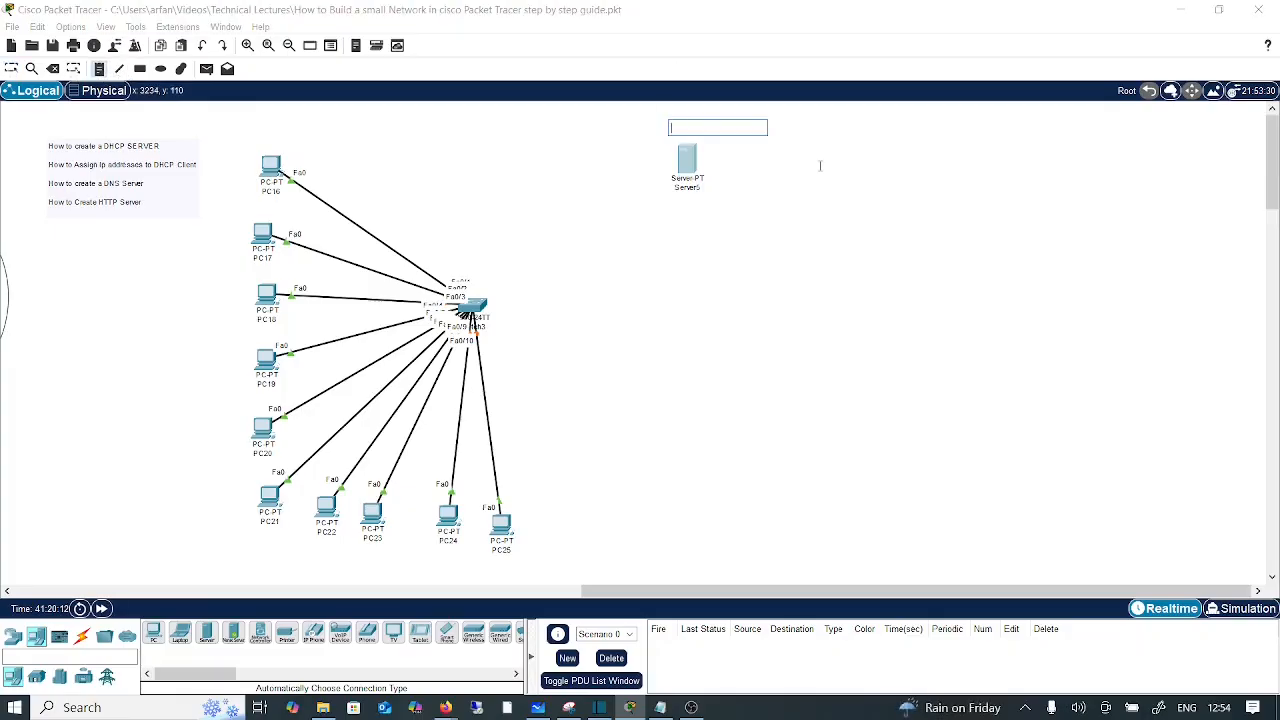
type("DHCP and DNS Server")
left_click(819, 217)
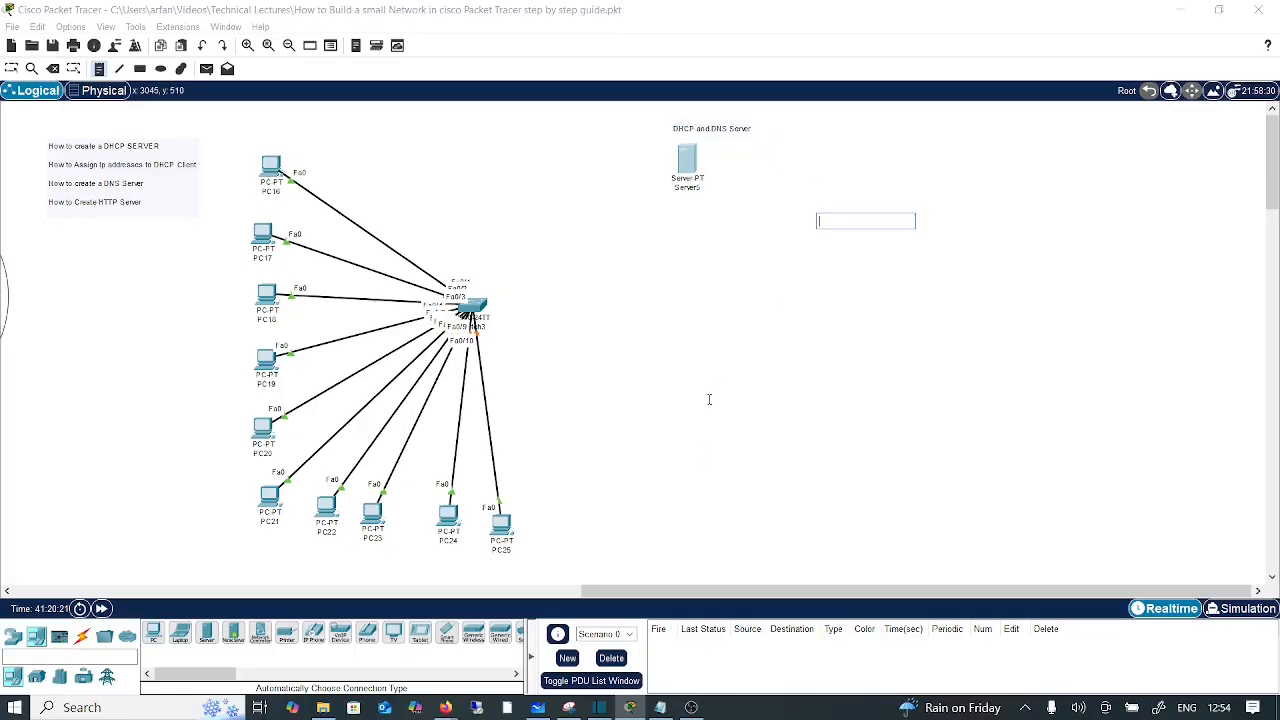
Step: Place a second server, Server6, below and label it 'HTTP Server'
left_click_drag(207, 634, 740, 428)
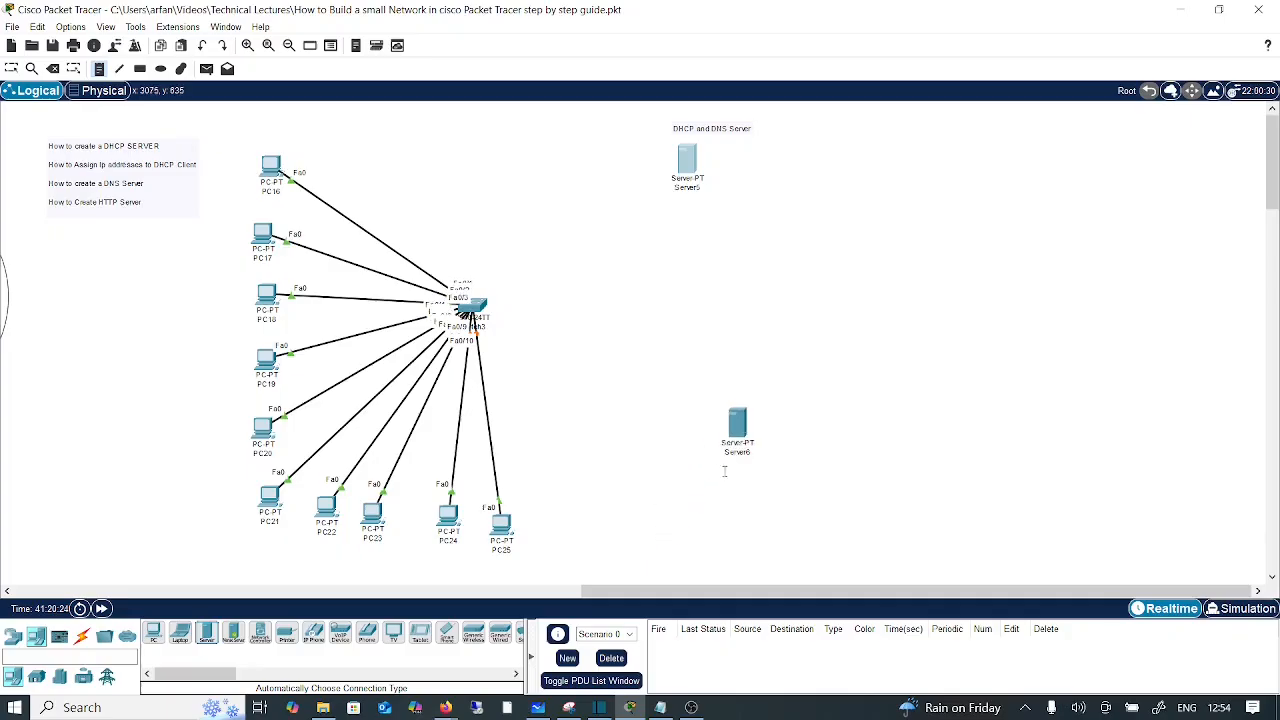
left_click(695, 474)
type("HR")
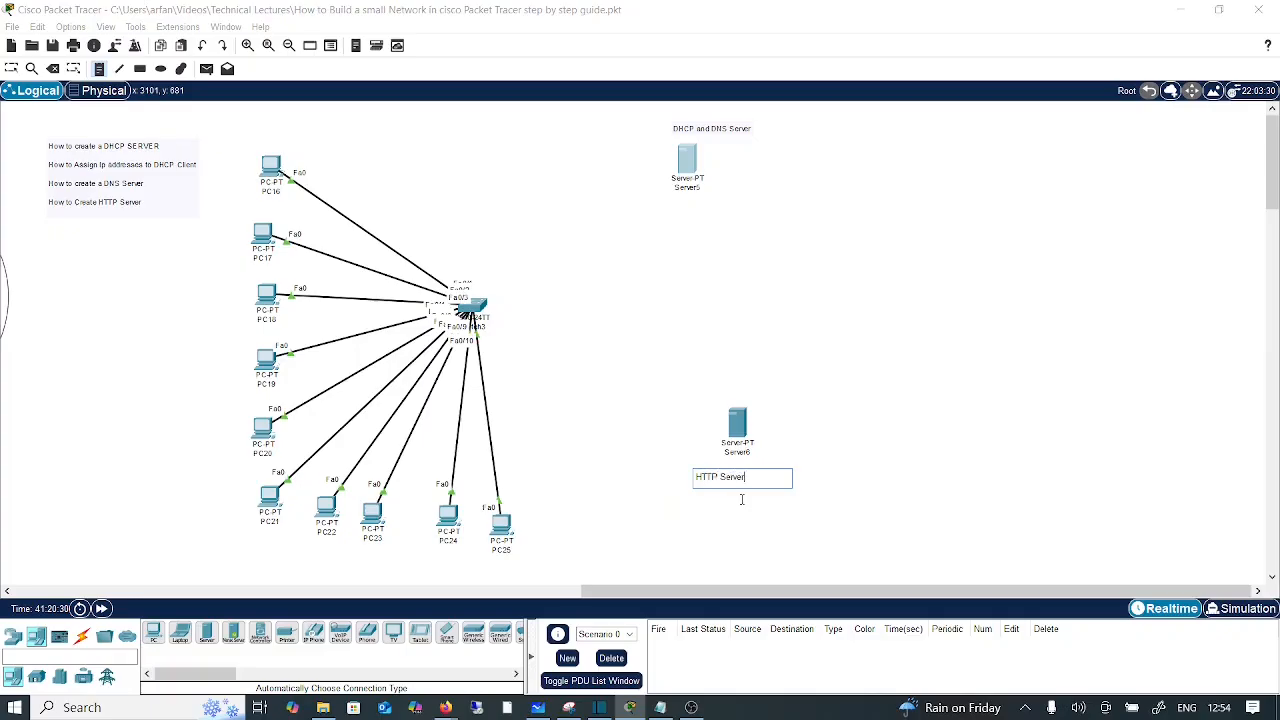
left_click(867, 525)
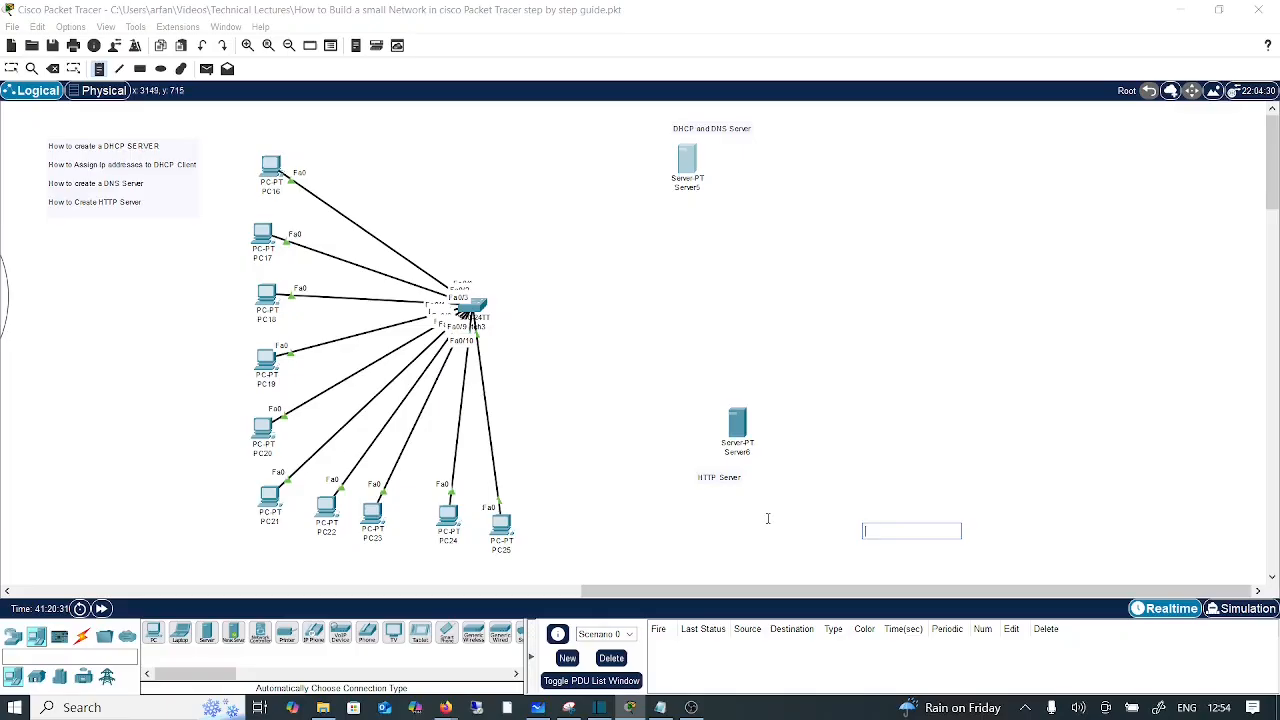
key("Escape")
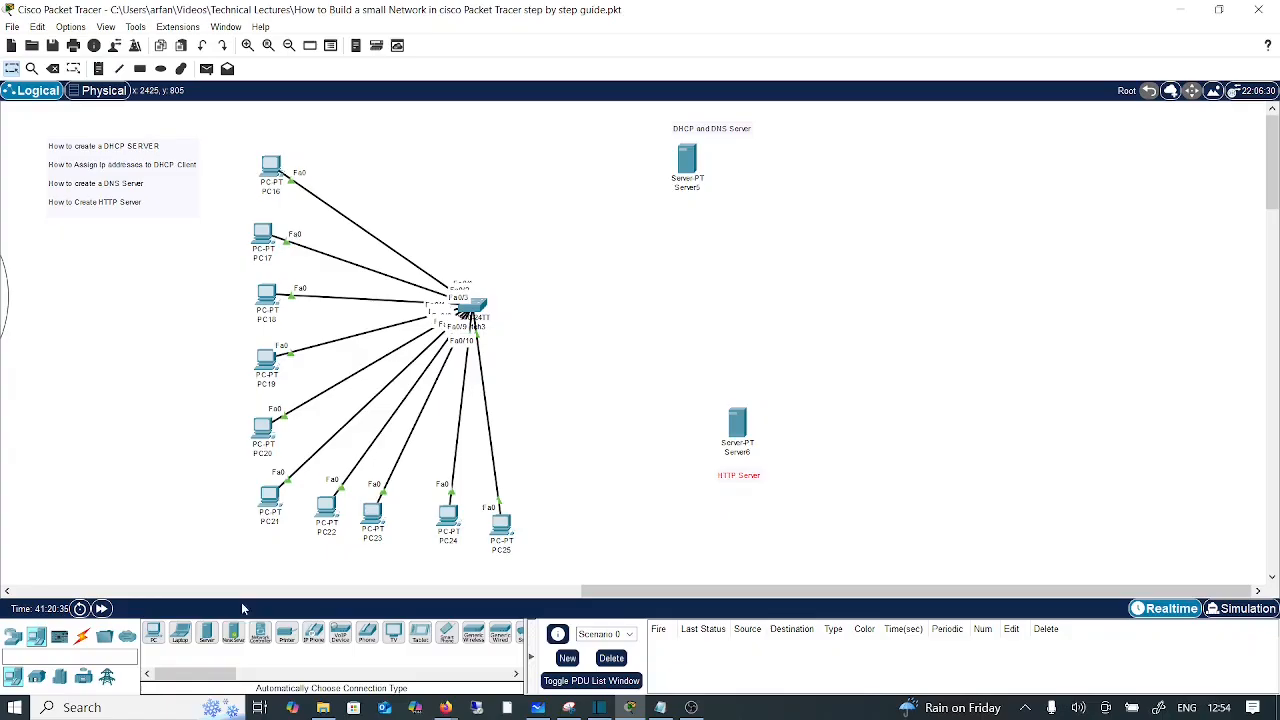
Step: Place a 2911 router, Router2, and cable Switch3 Fa0/11 to its Gig0/0
left_click(13, 638)
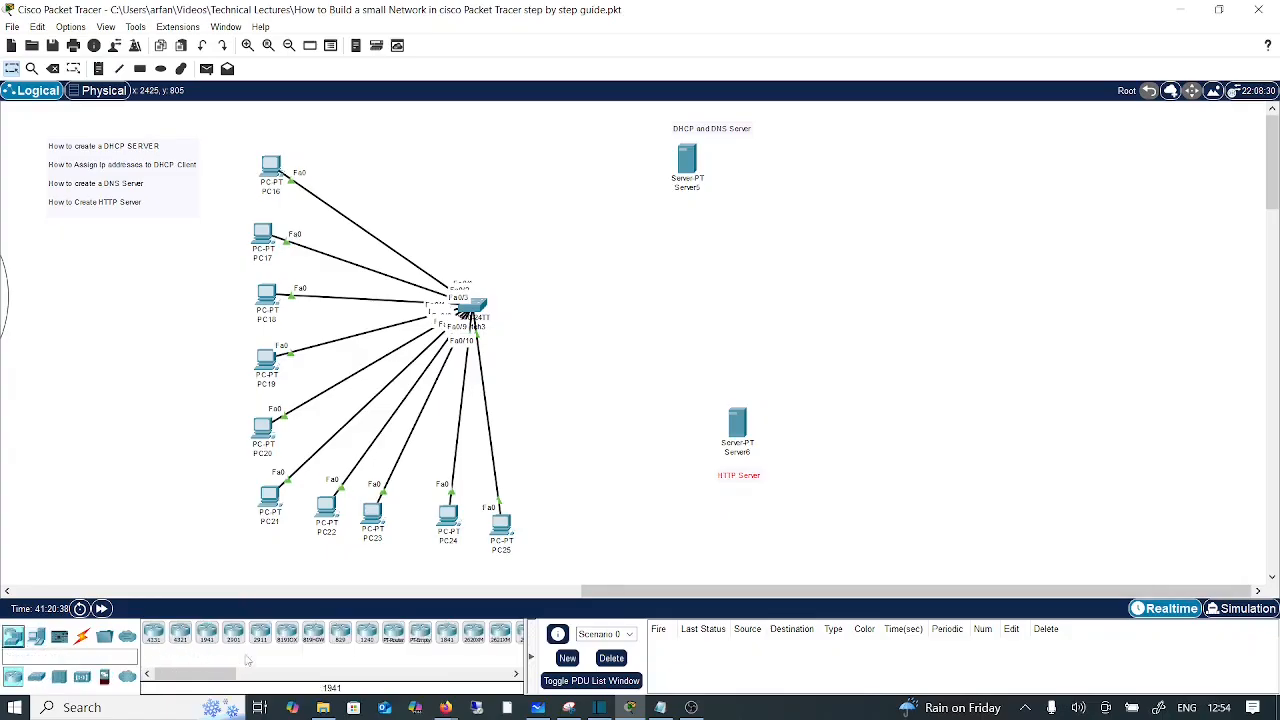
left_click_drag(262, 638, 756, 302)
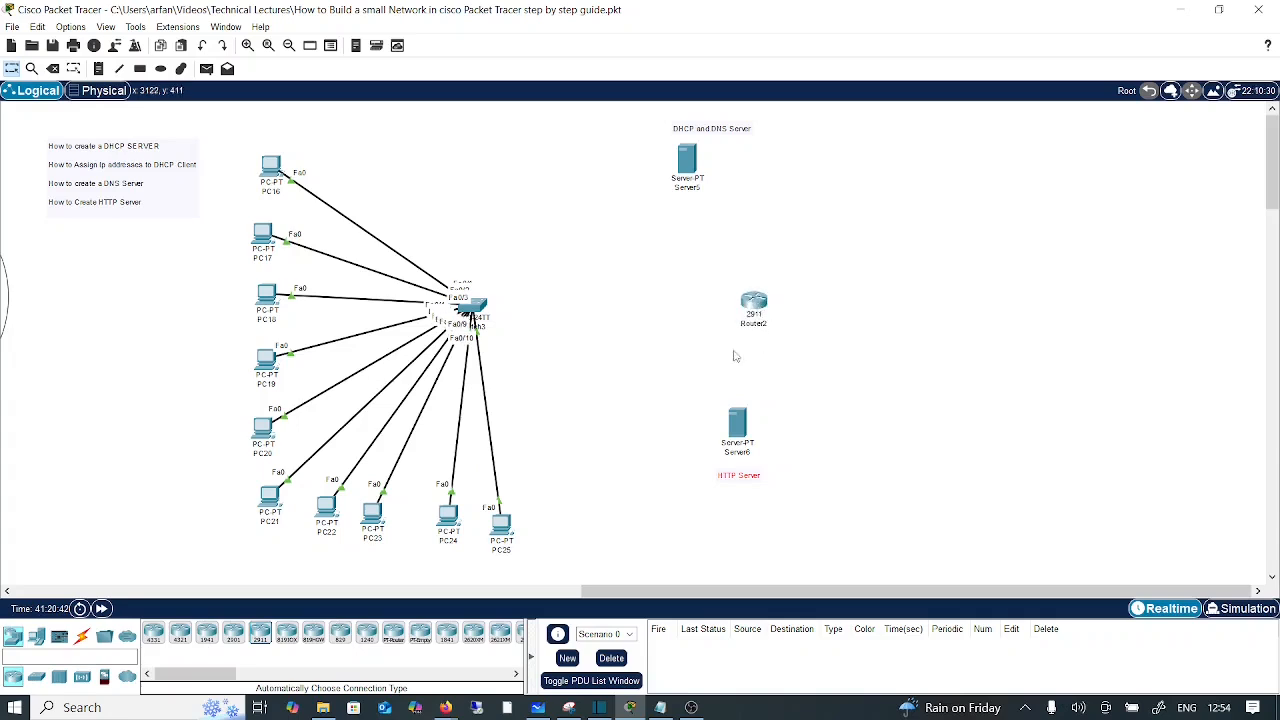
left_click(81, 636)
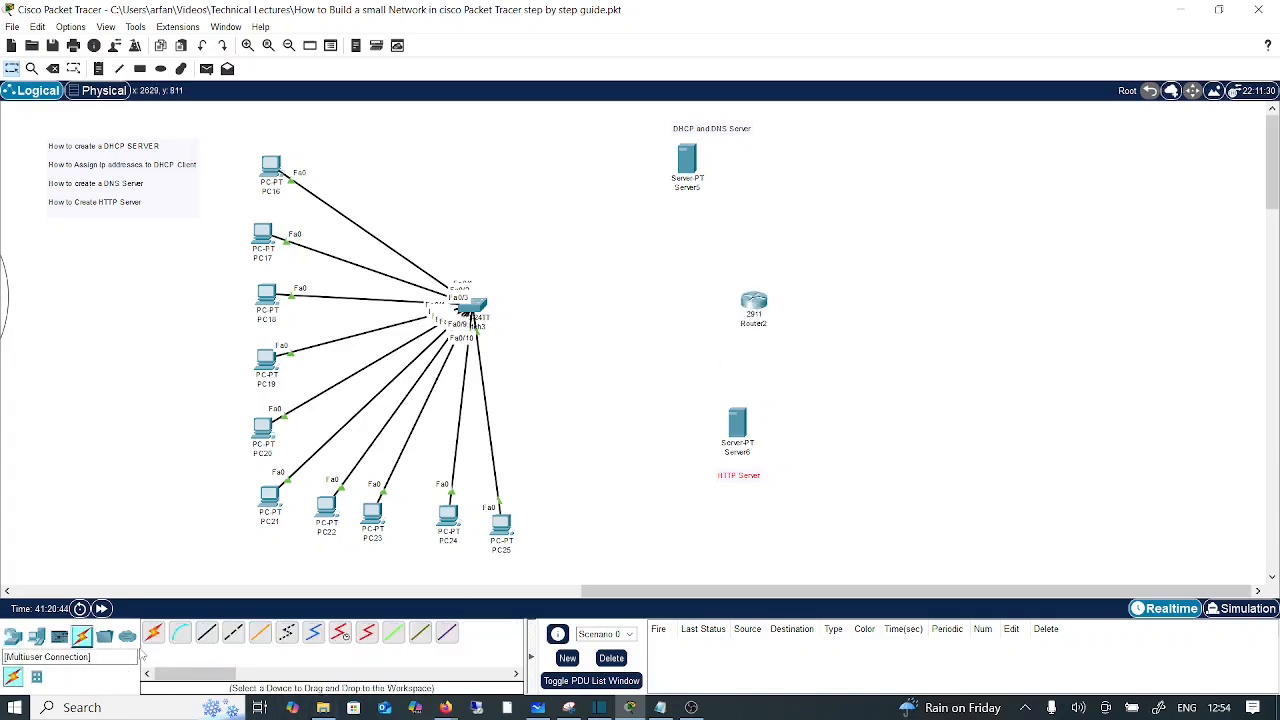
left_click(153, 633)
left_click(484, 306)
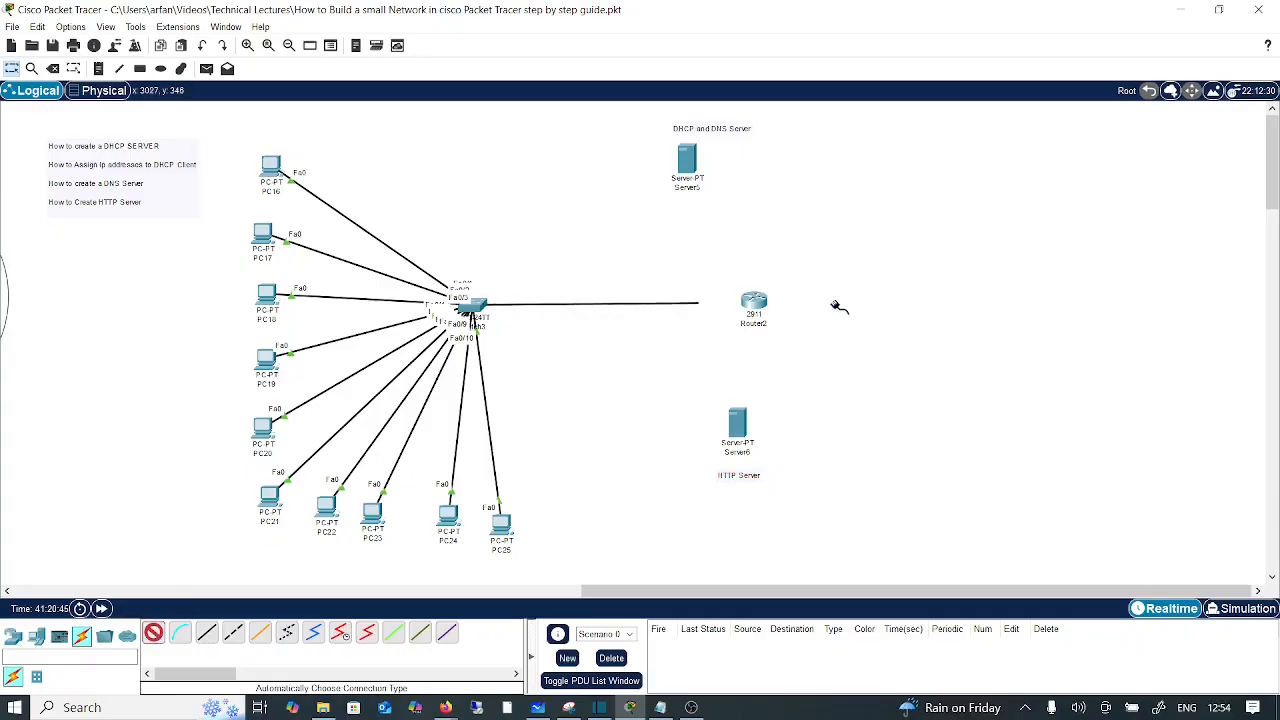
left_click(741, 304)
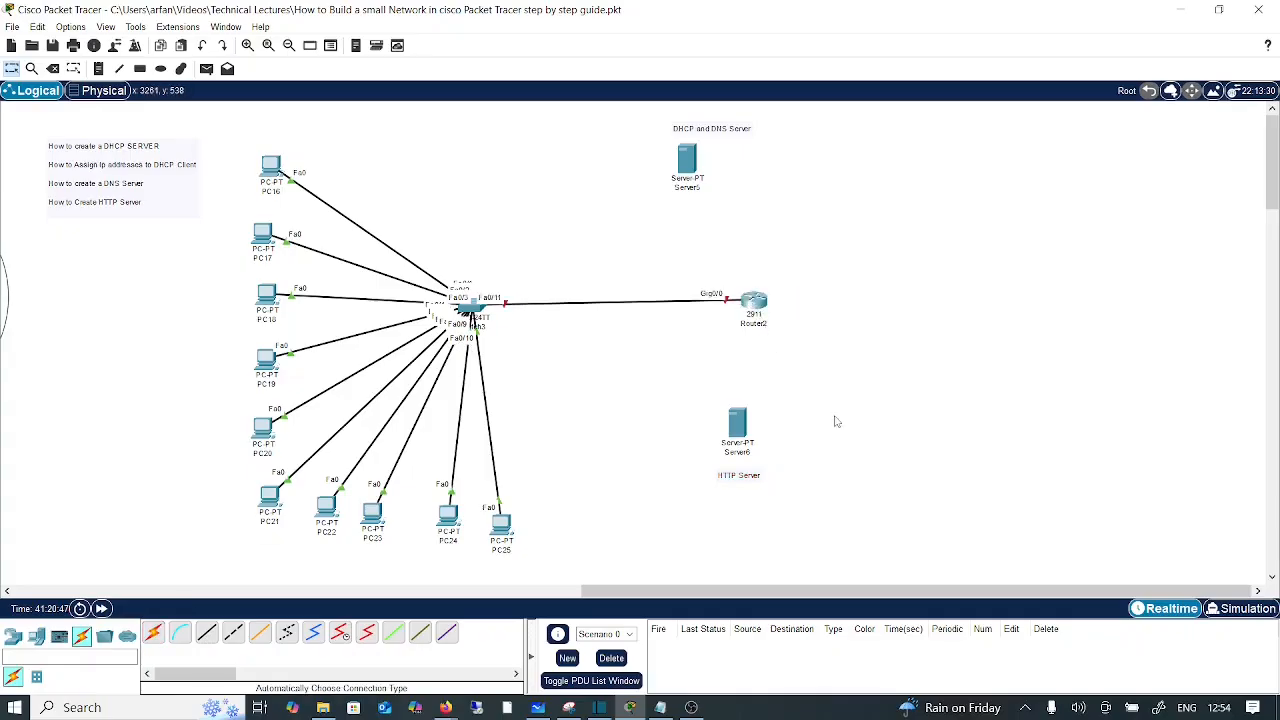
left_click(98, 68)
left_click(365, 125)
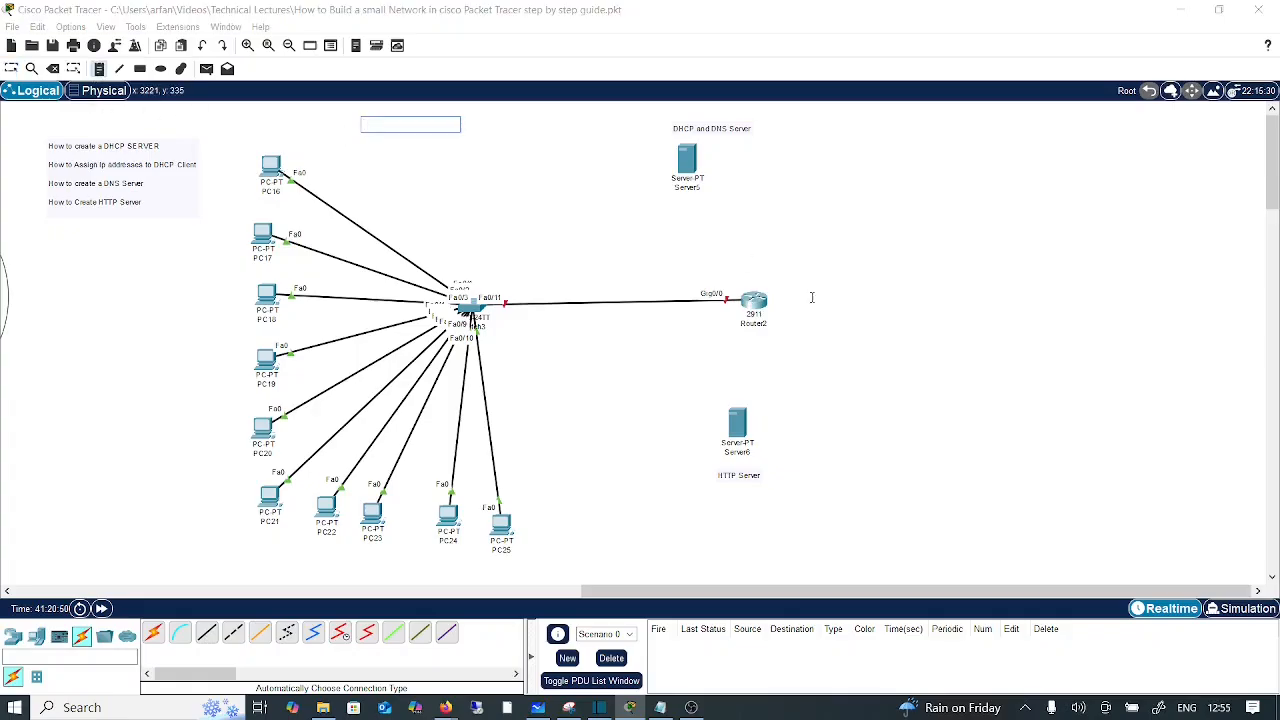
Step: Add a '192.168.10.0/24' note at the top of the network
type("192.168.10.0/24")
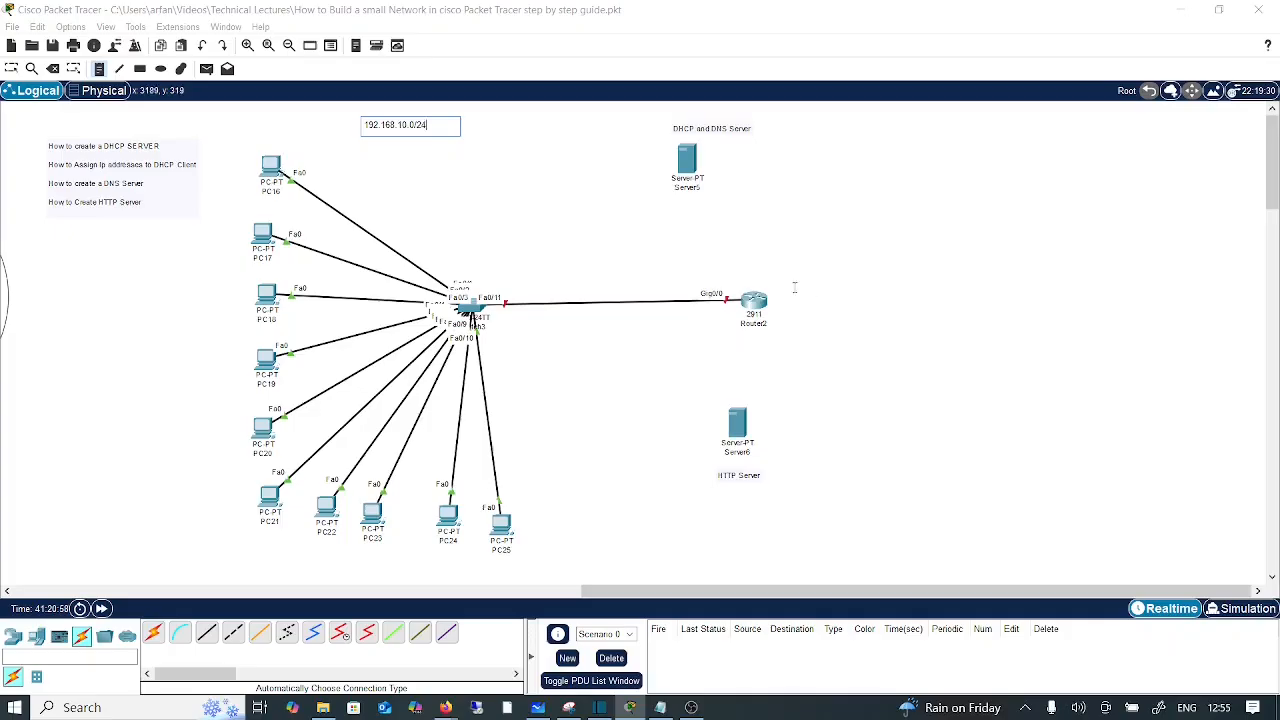
left_click(587, 215)
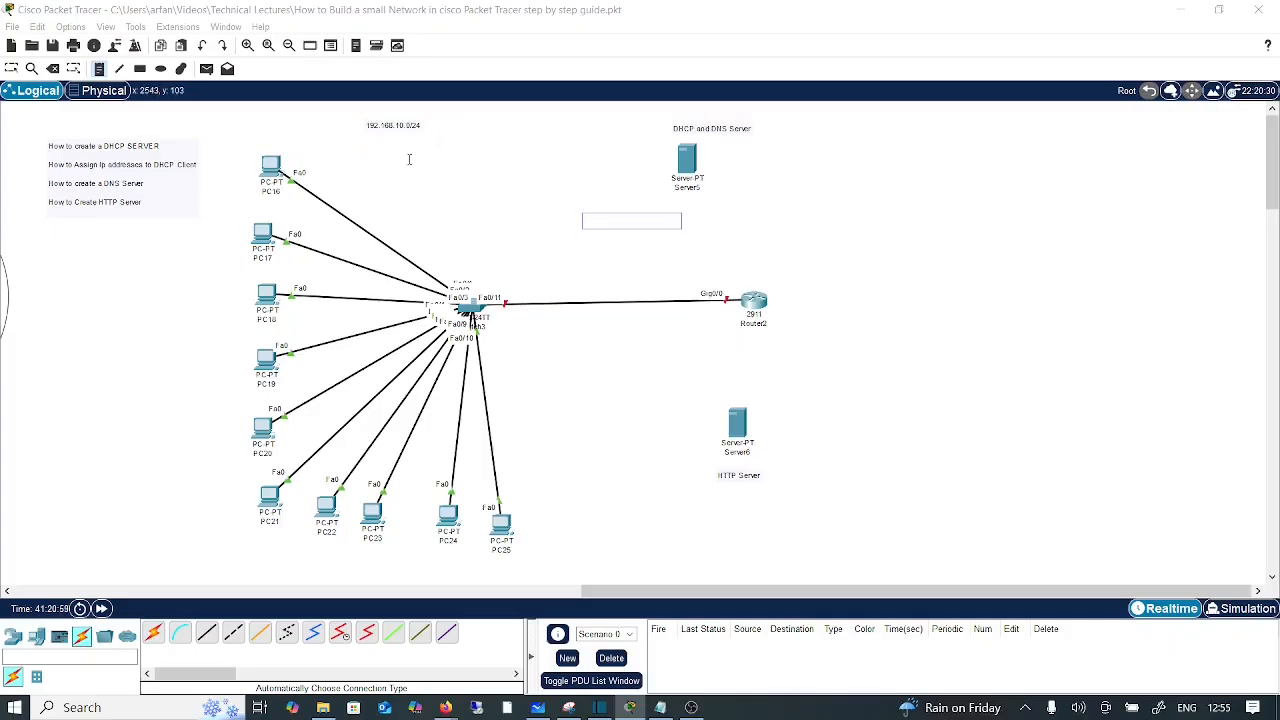
left_click(356, 147)
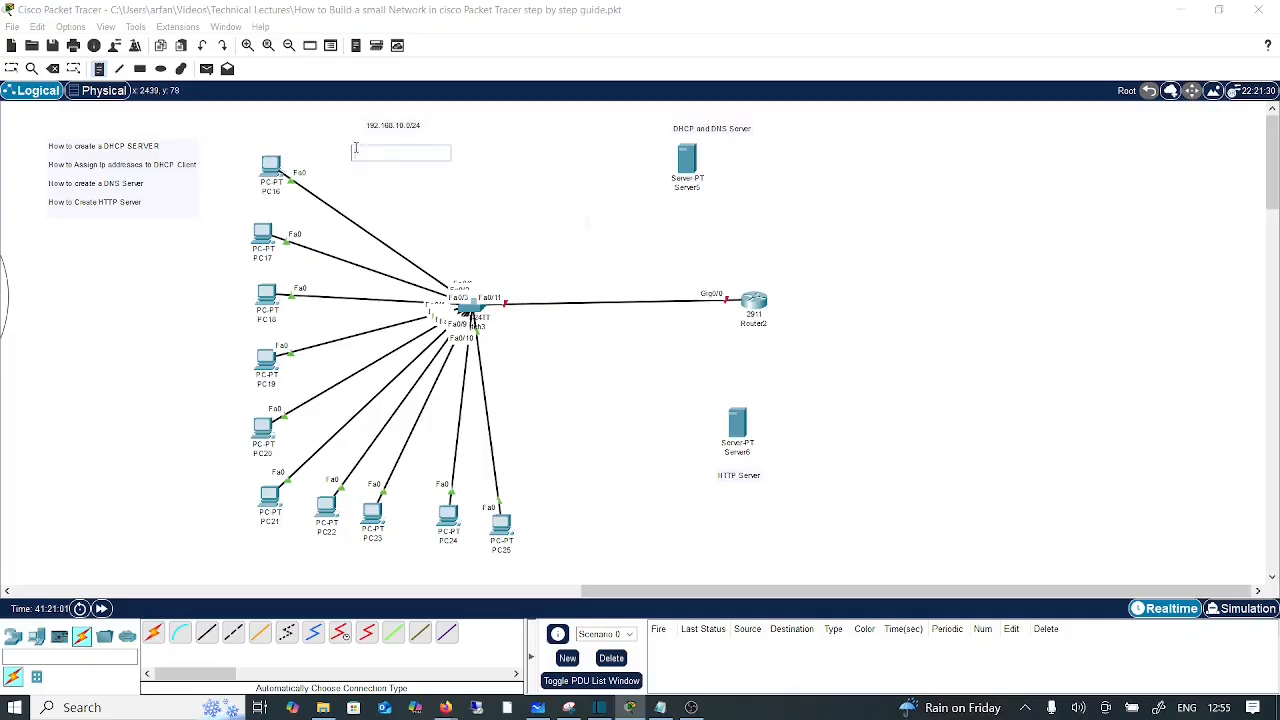
Step: Add a left-side note reading 'DHCP and DNS Server:' with 192.168.10.1 on a second line
left_click(46, 252)
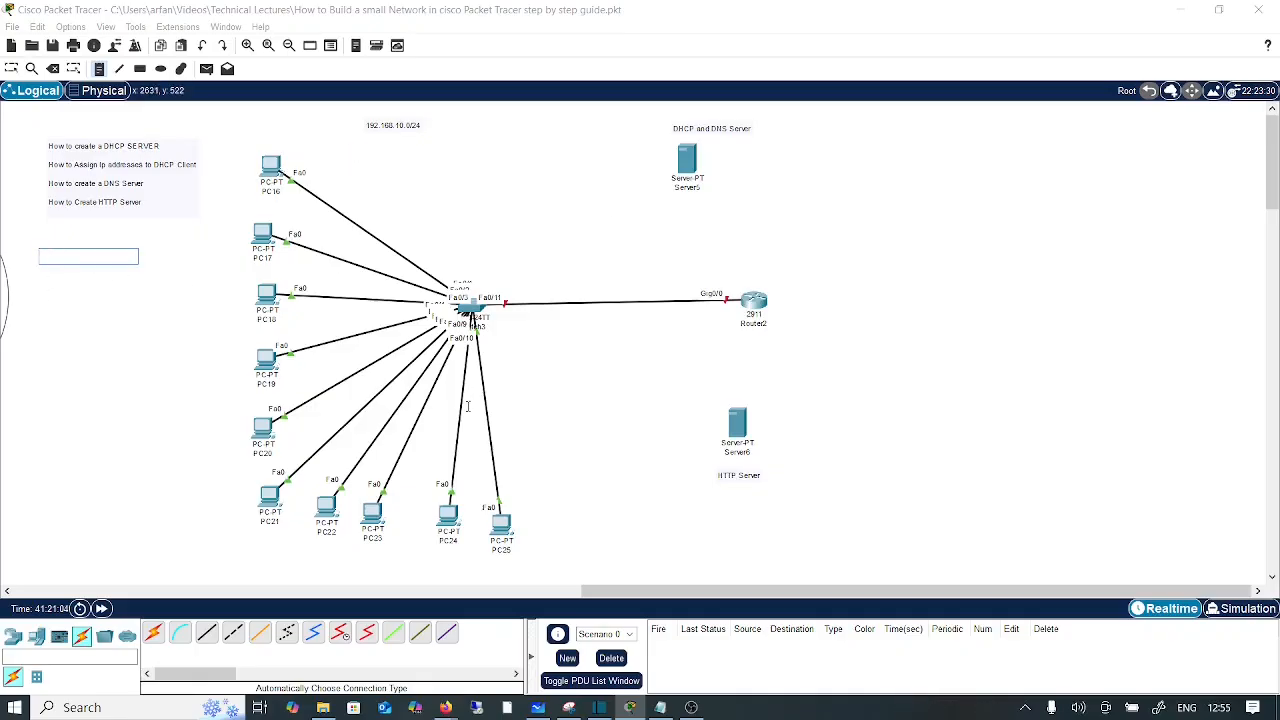
type("DHCP and DNS Se")
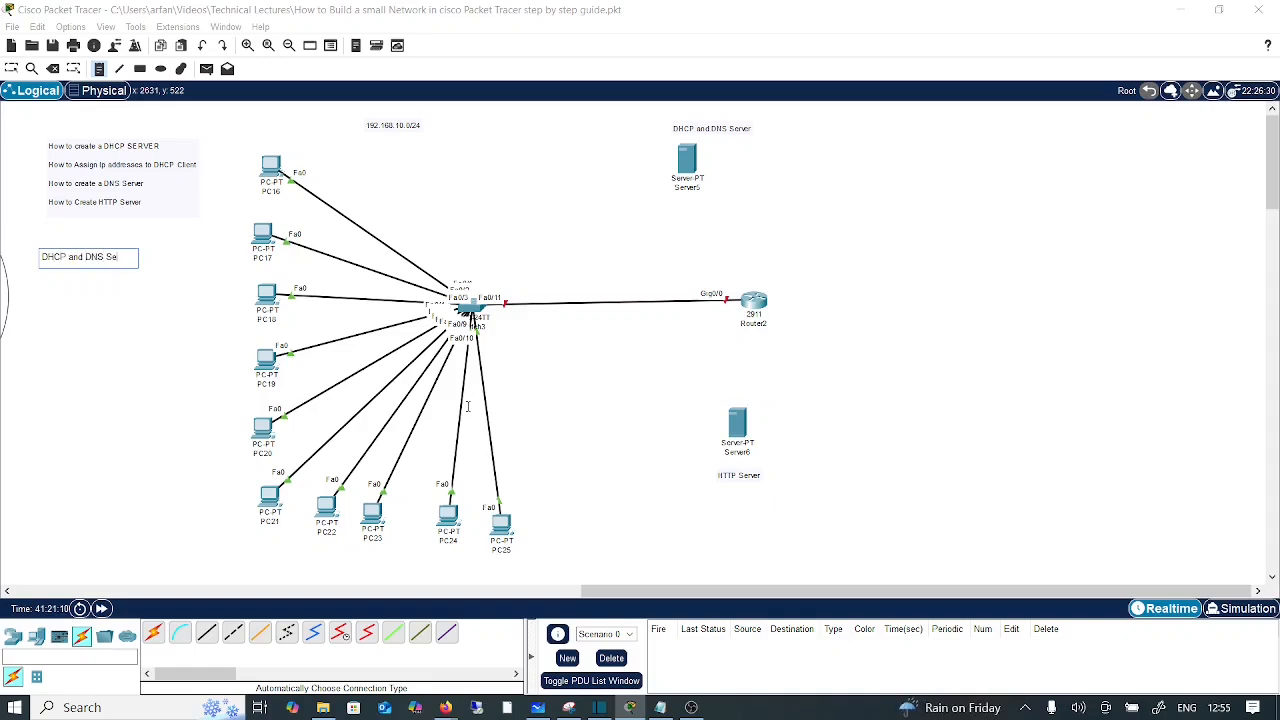
type("r:")
key("Return")
type("192.168.10.1")
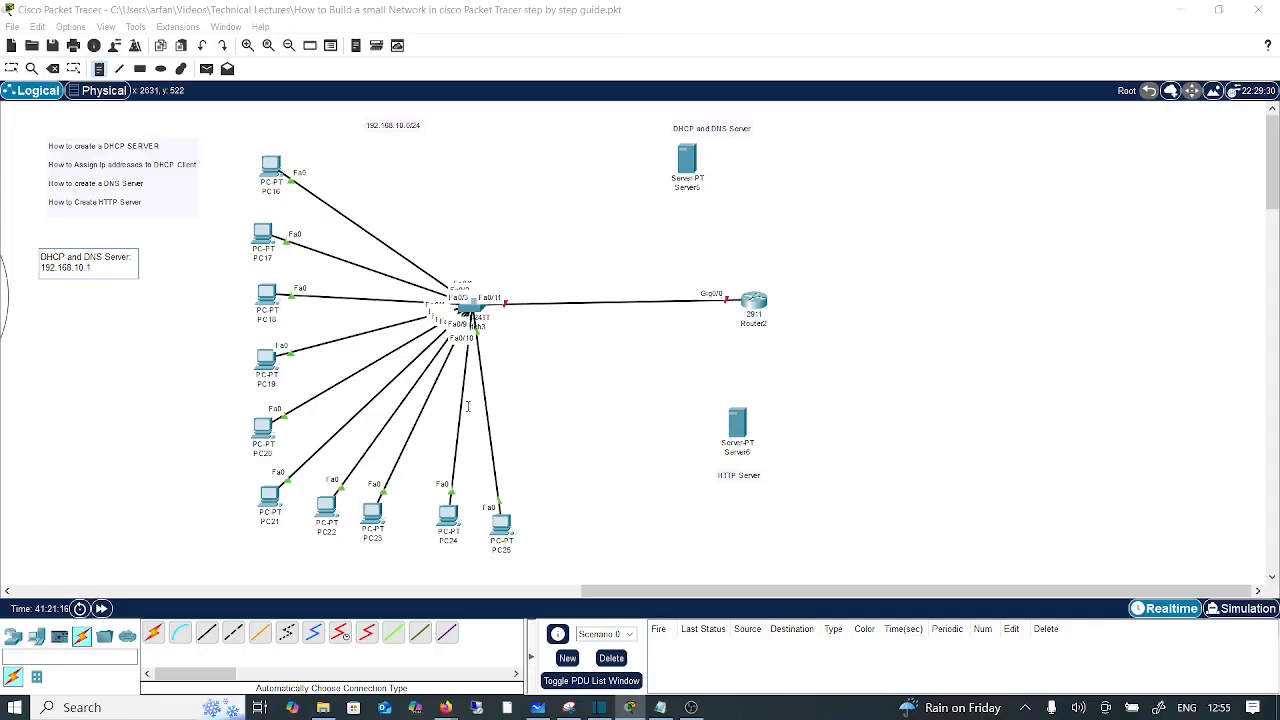
Step: Add IP notes: 192.168.10.1 beside Server5, 192.168.10.5 beside Server6, 192.168.10.2 on Router2
left_click(152, 436)
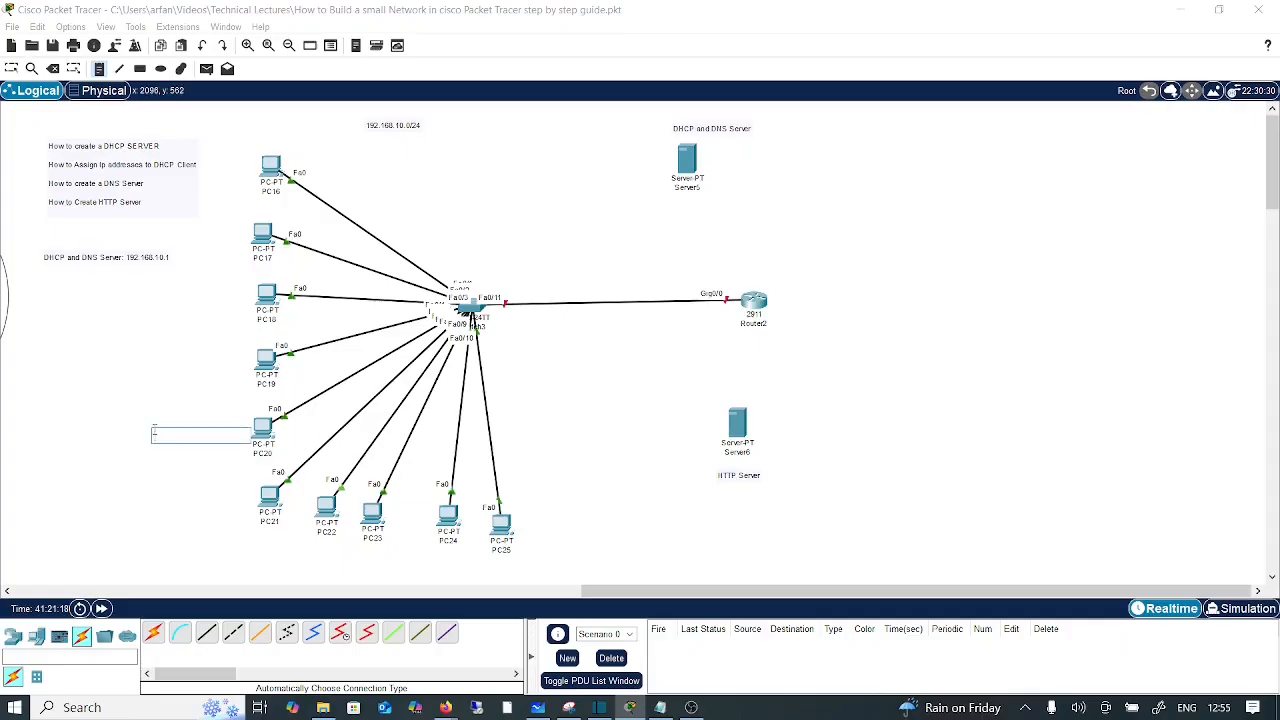
left_click(710, 153)
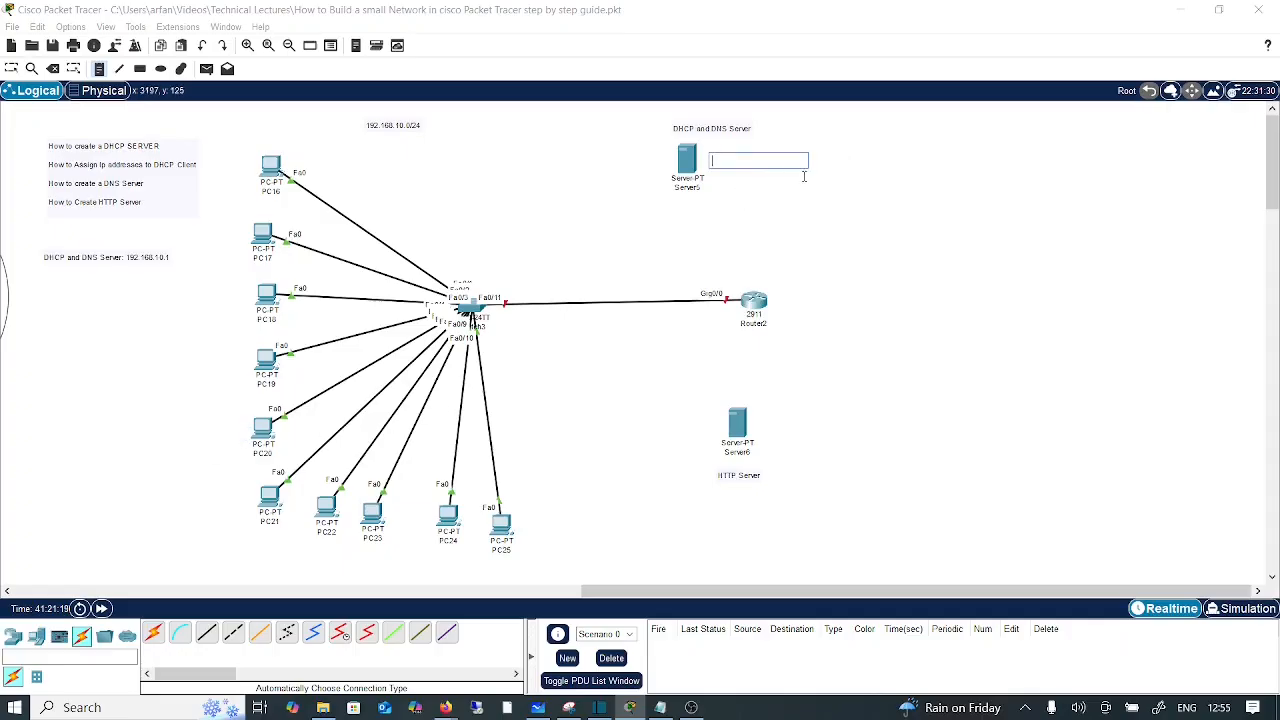
type("192.168.10.1")
left_click(769, 424)
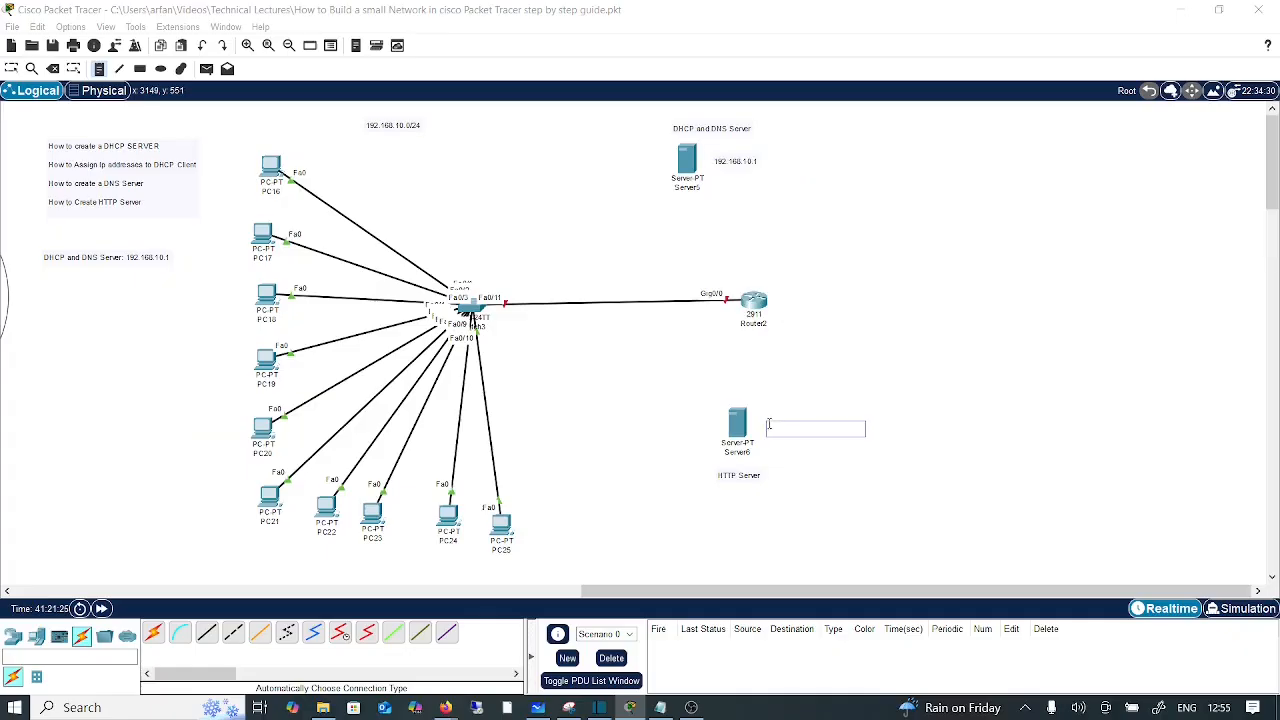
type("192.168.10.5")
left_click(921, 371)
left_click(708, 273)
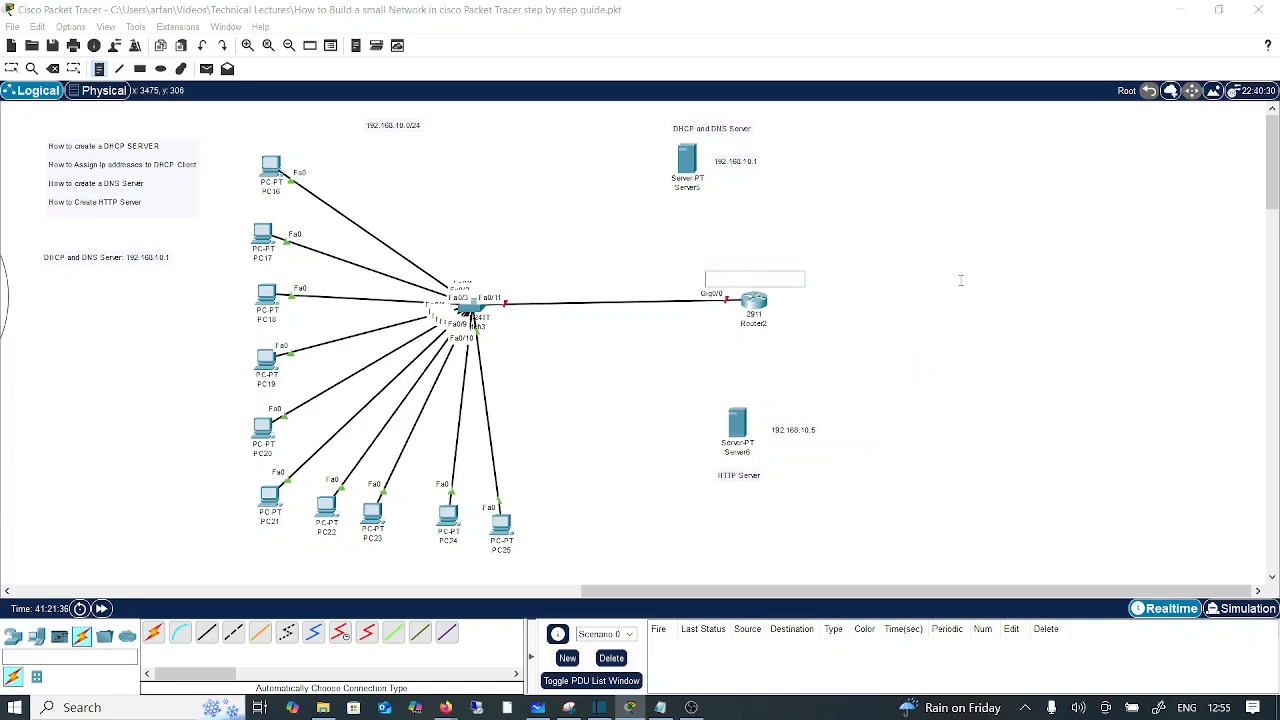
type("192.168.10.2")
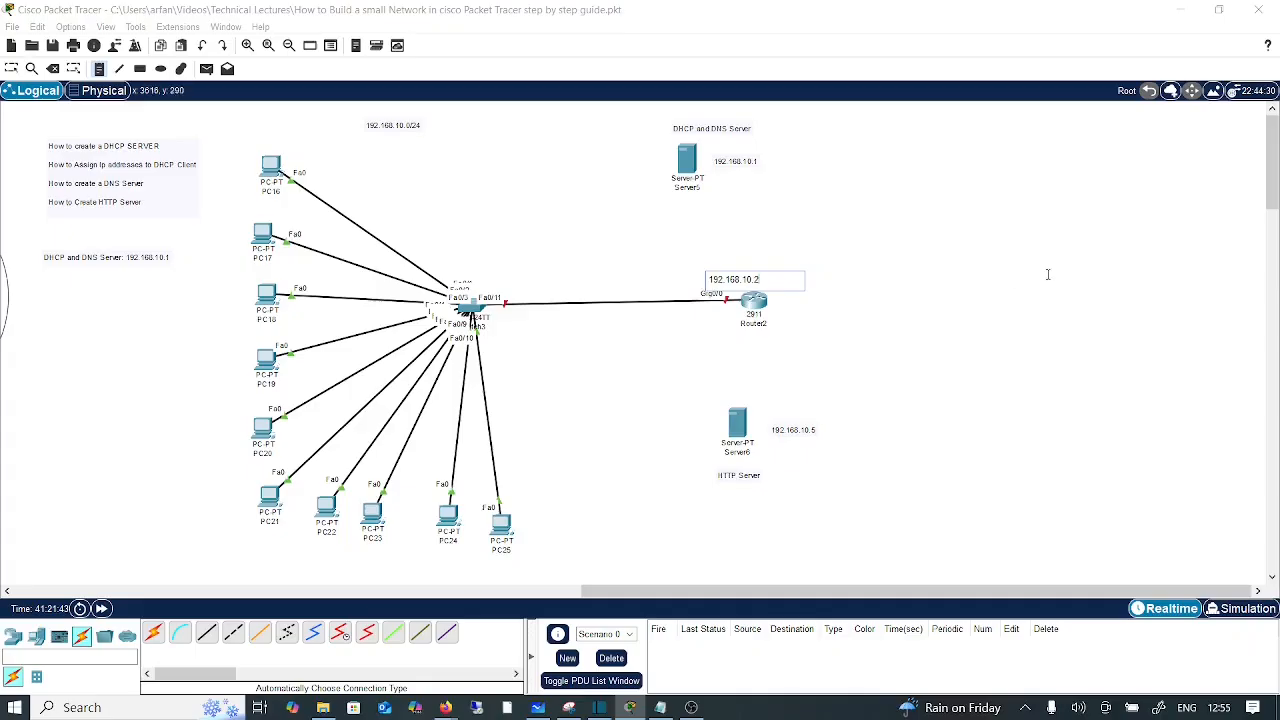
left_click(1024, 308)
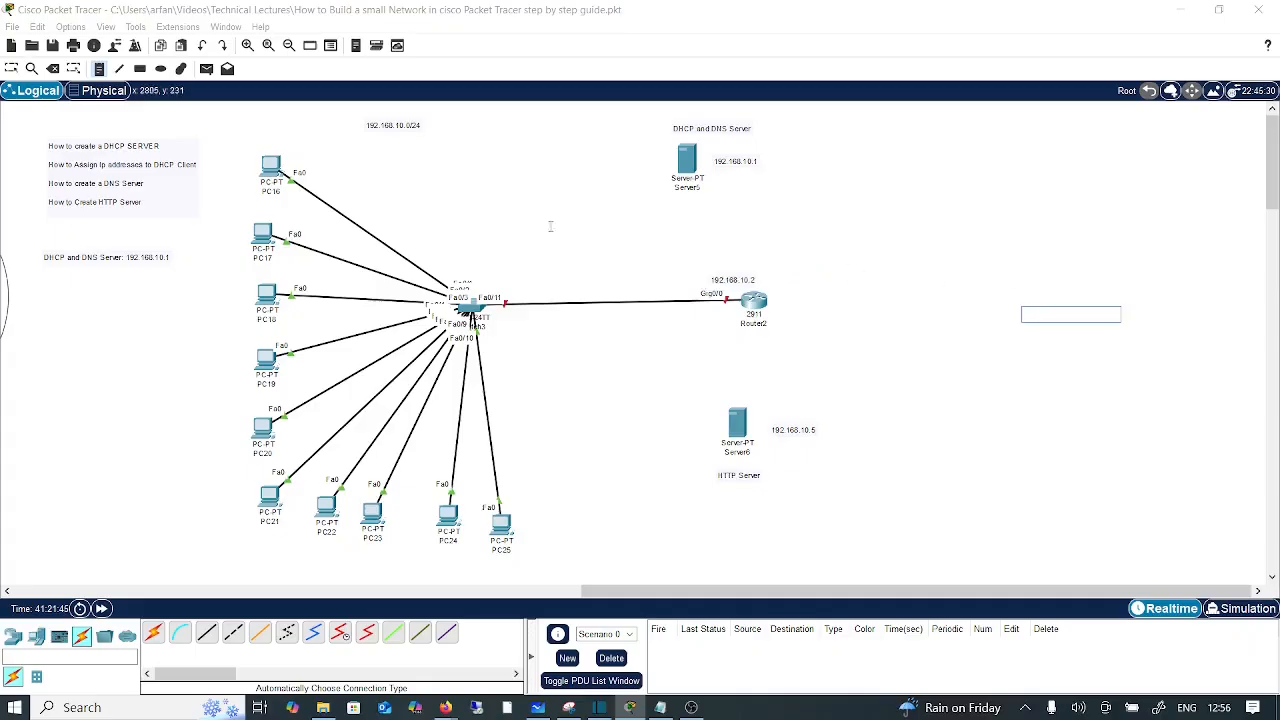
left_click(30, 292)
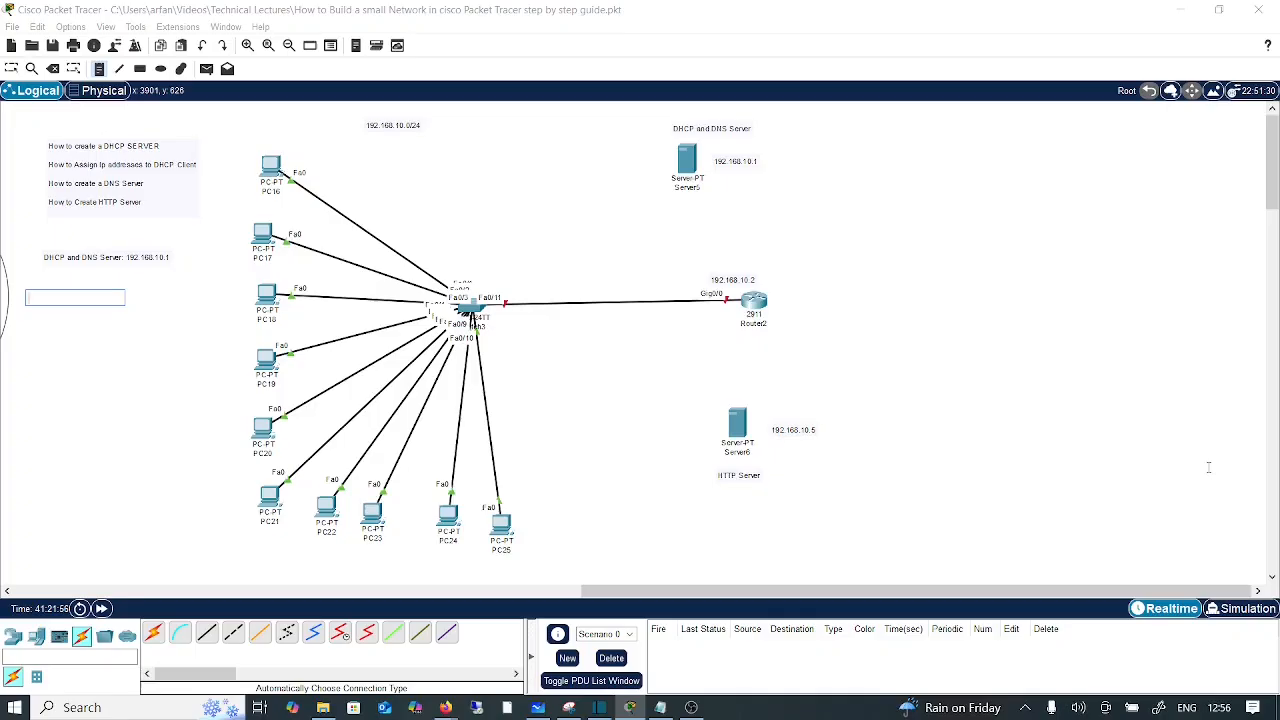
Step: Write '192.168.10.20 - 192.168.10.69' in the note below the DHCP label and discard the extra empty note
type("192.168.10.20")
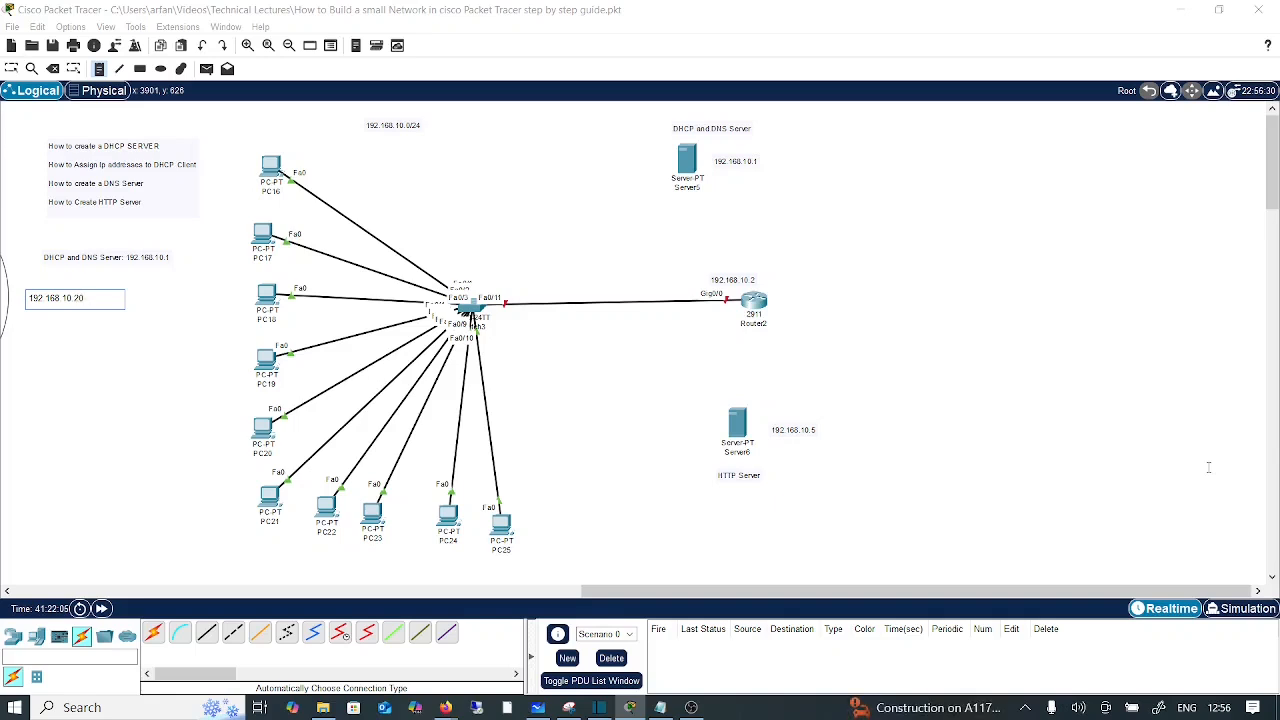
type("192.168.")
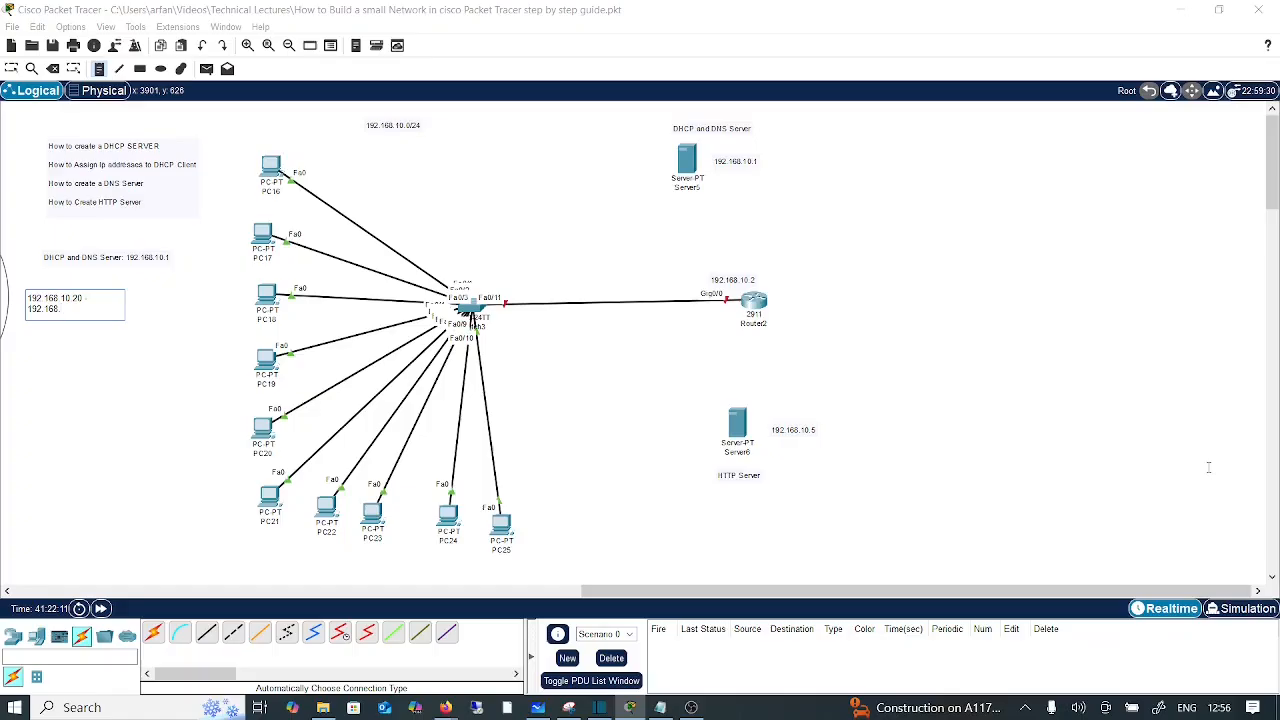
type("10.69")
left_click(133, 372)
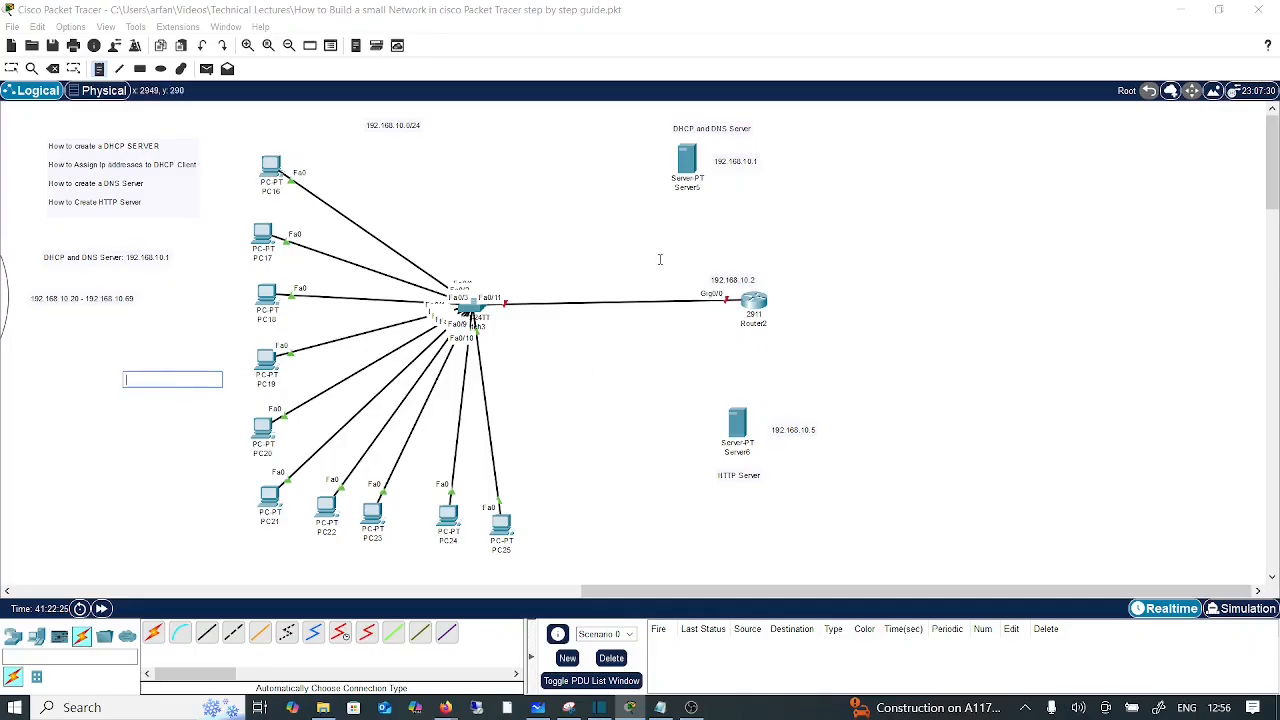
key("Escape")
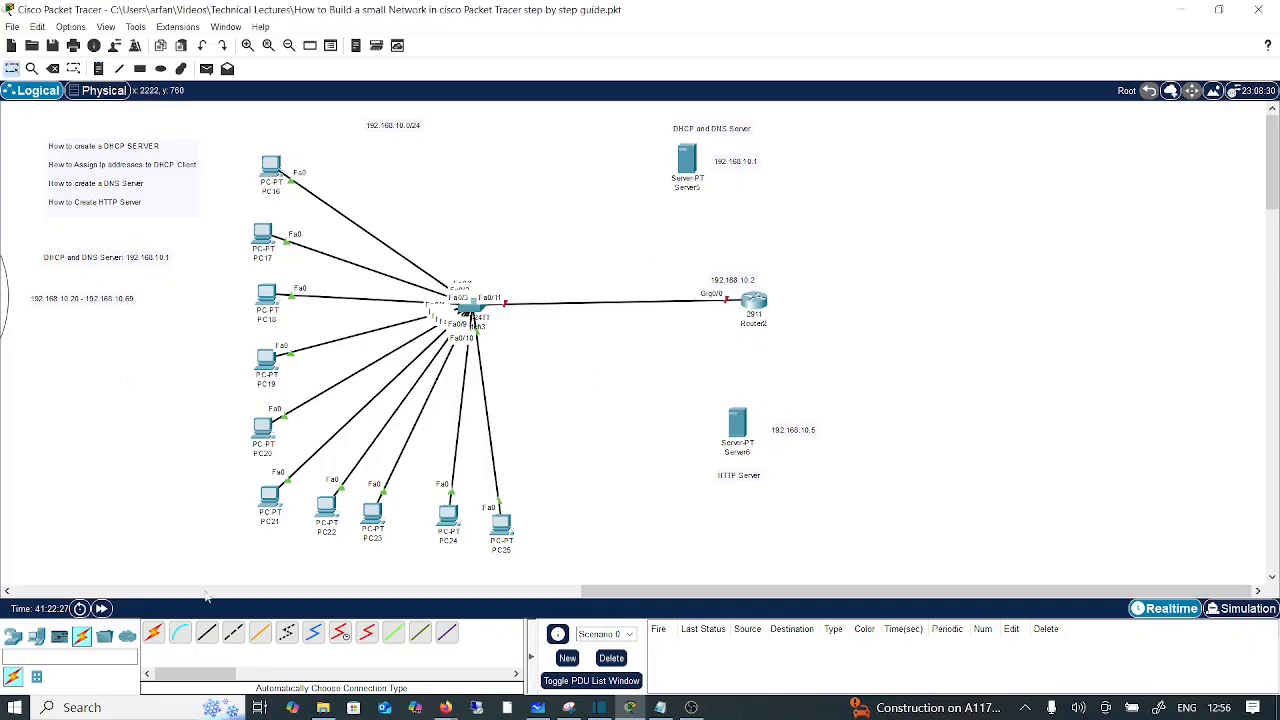
Step: Cable Server5 and Server6 (Fa0/13) to Switch3, then open Server5's settings
left_click(155, 634)
left_click(478, 308)
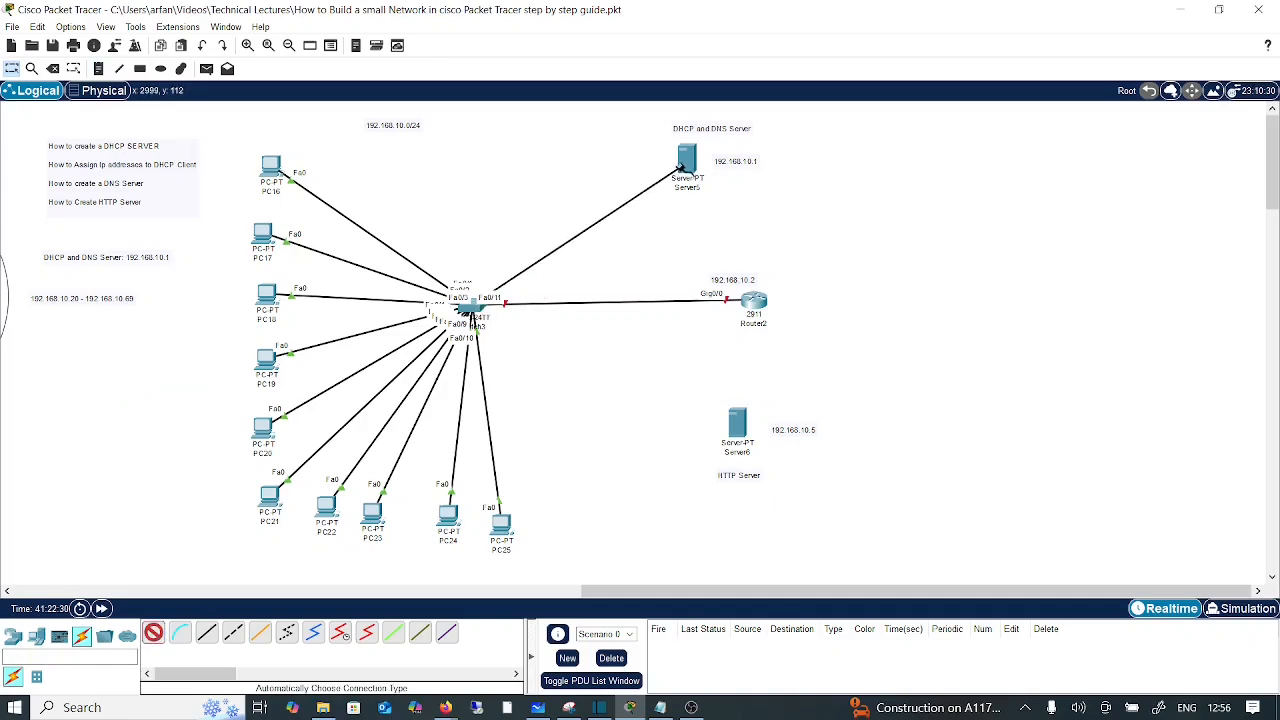
left_click(680, 170)
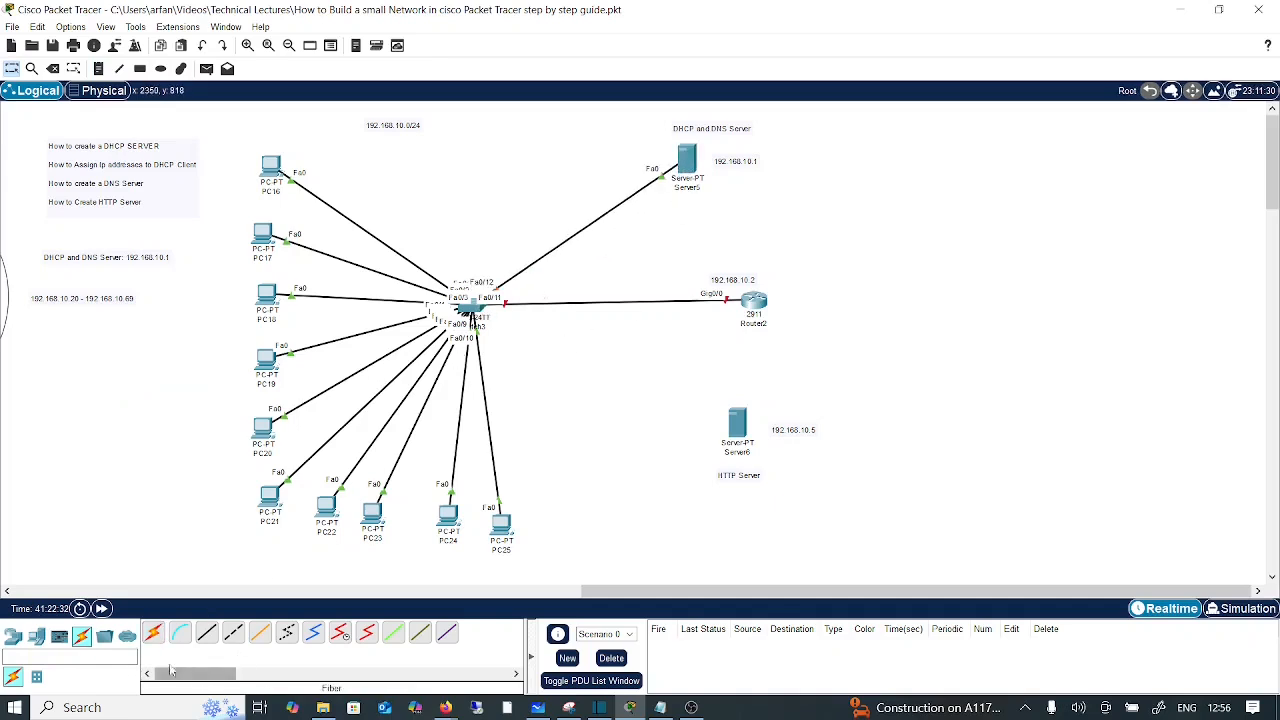
left_click(154, 634)
left_click(478, 310)
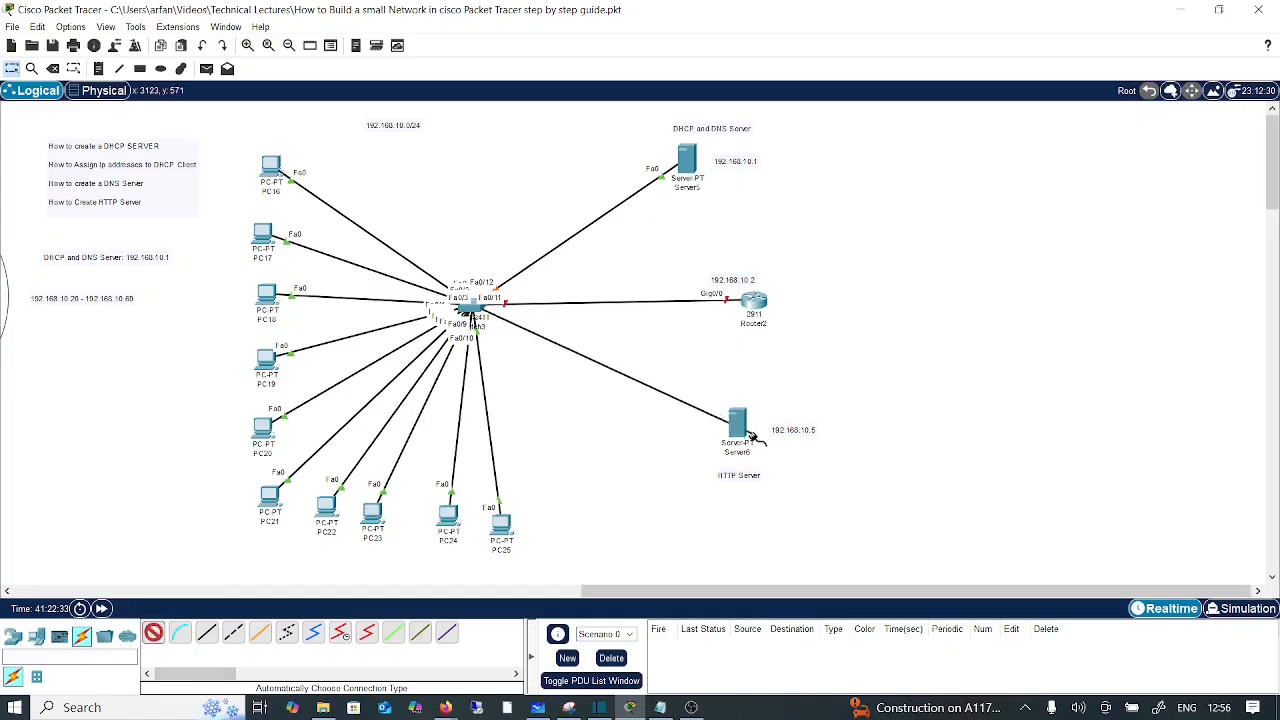
left_click(750, 435)
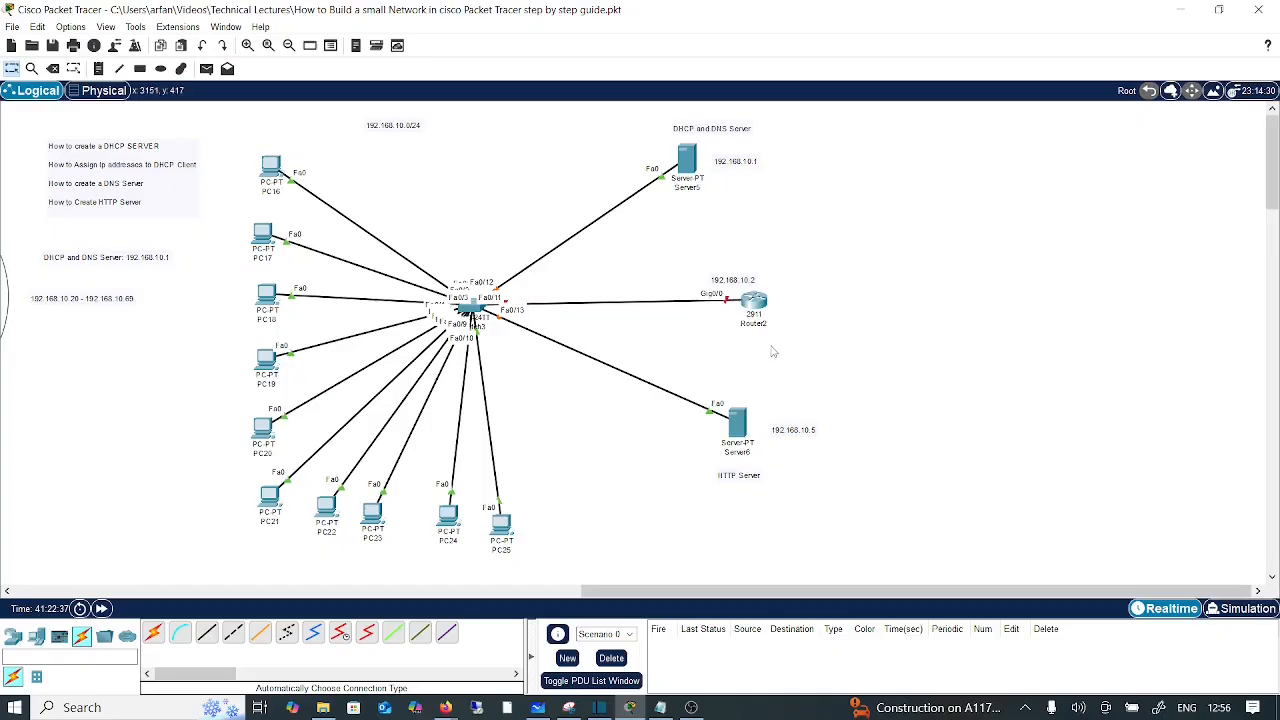
left_click(693, 160)
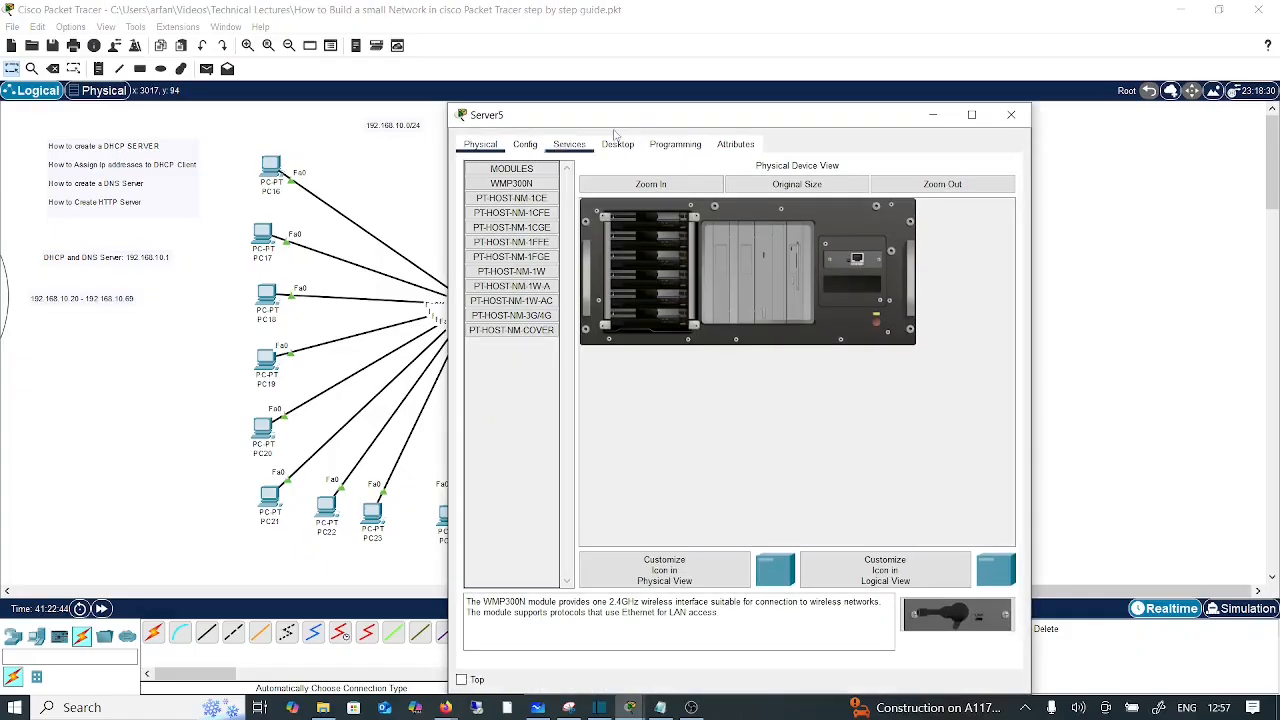
Step: Set Server5 to static IP 192.168.10.1 with subnet mask 255.255.255.0
left_click_drag(645, 128, 710, 228)
left_click(686, 251)
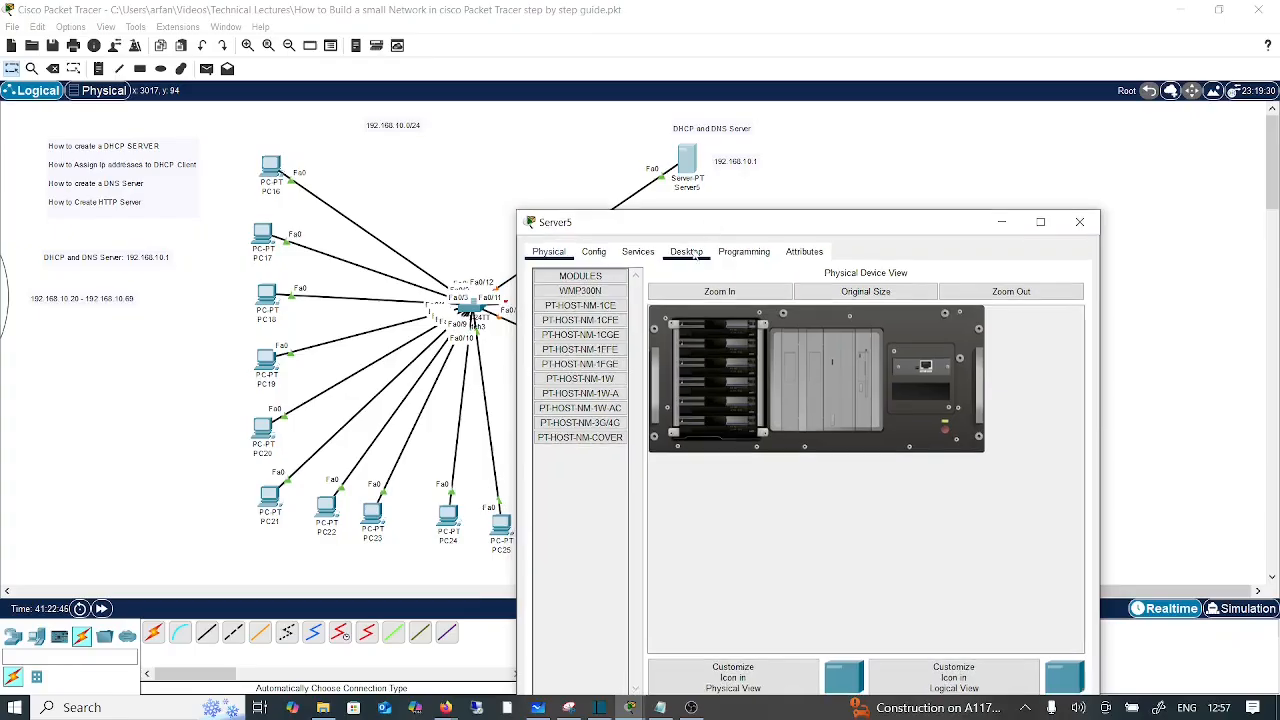
left_click(592, 317)
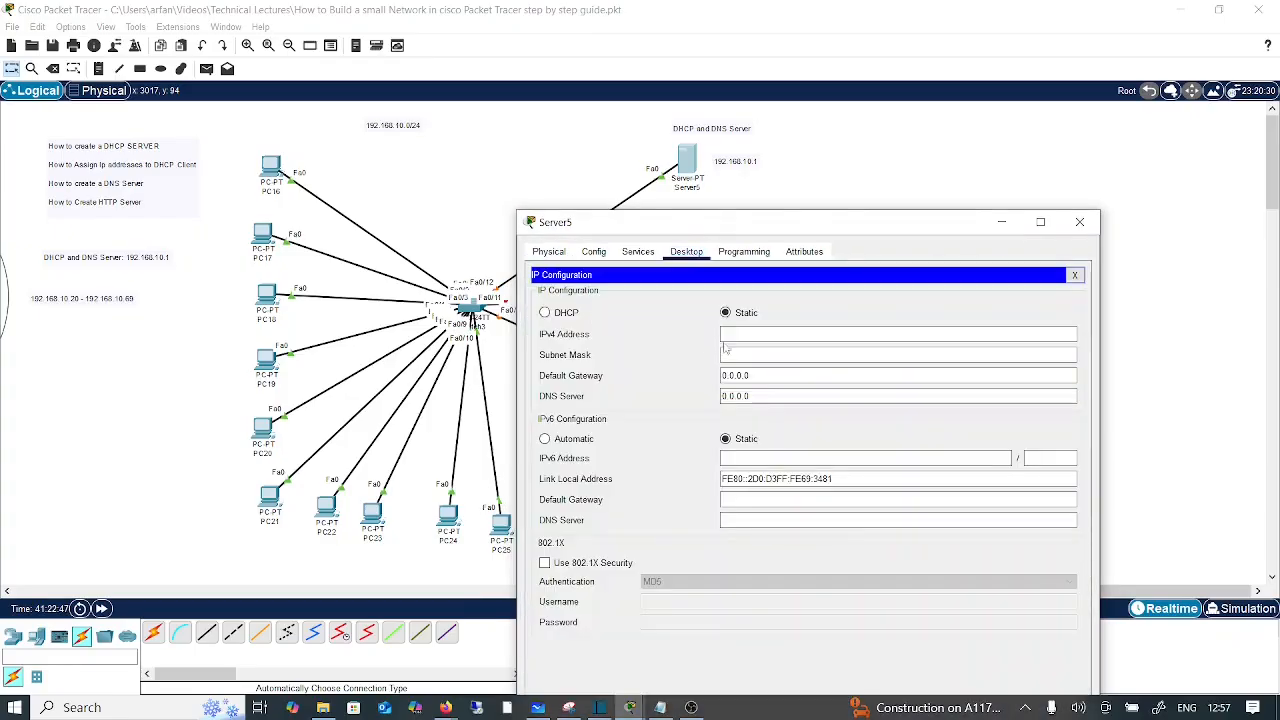
type("192")
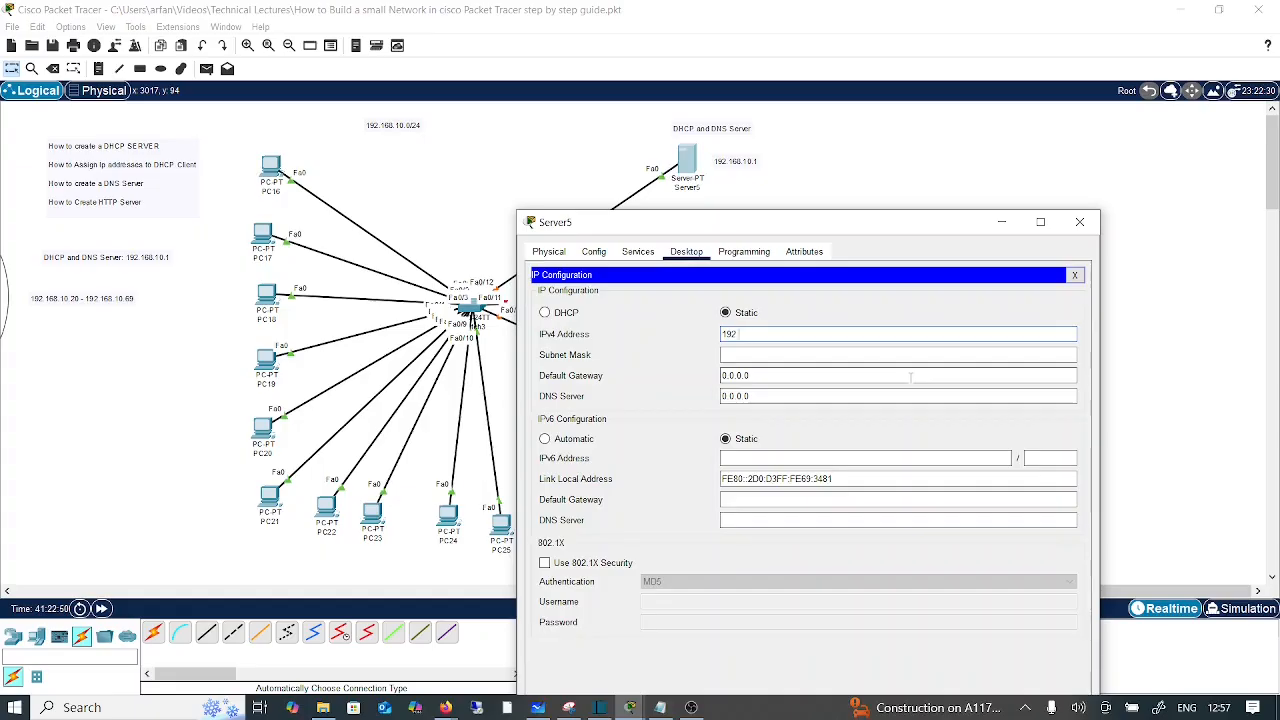
type(".168.10.1")
left_click(832, 354)
Step: Enter default gateway 192.168.10.2 and DNS server 192.168.10.1 for Server5
left_click_drag(843, 225, 870, 320)
key("Tab")
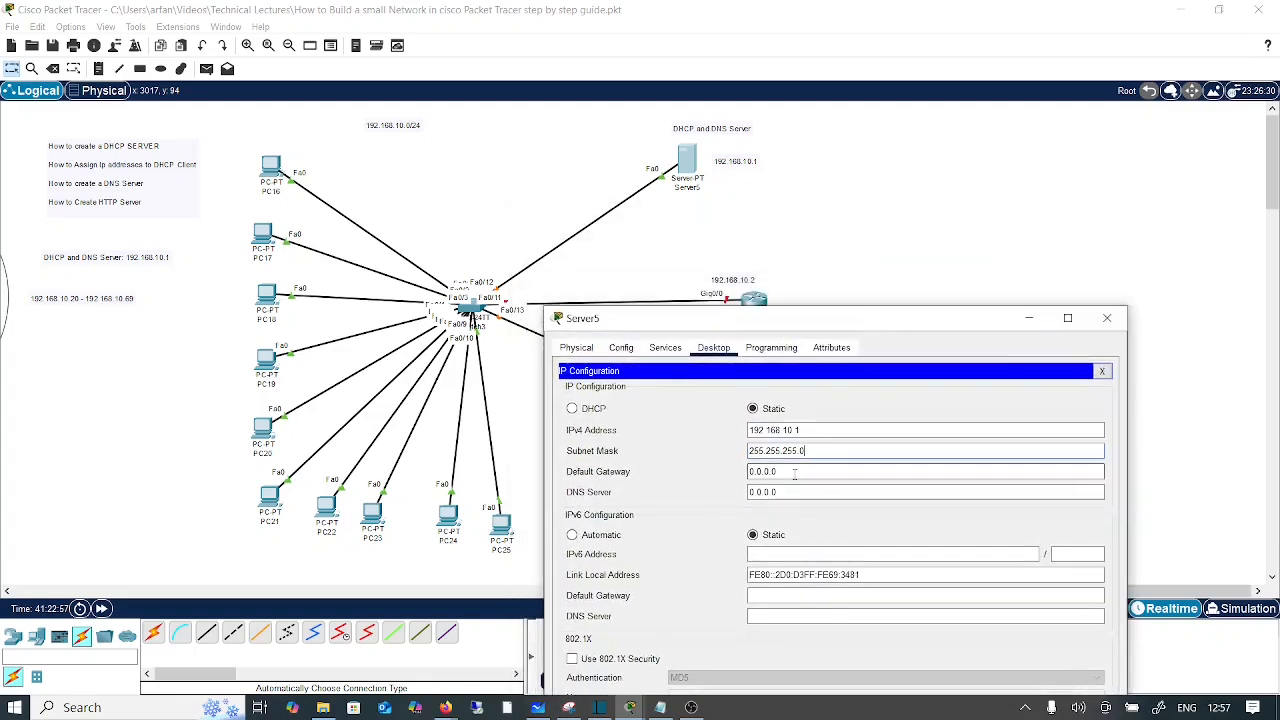
type("192.16")
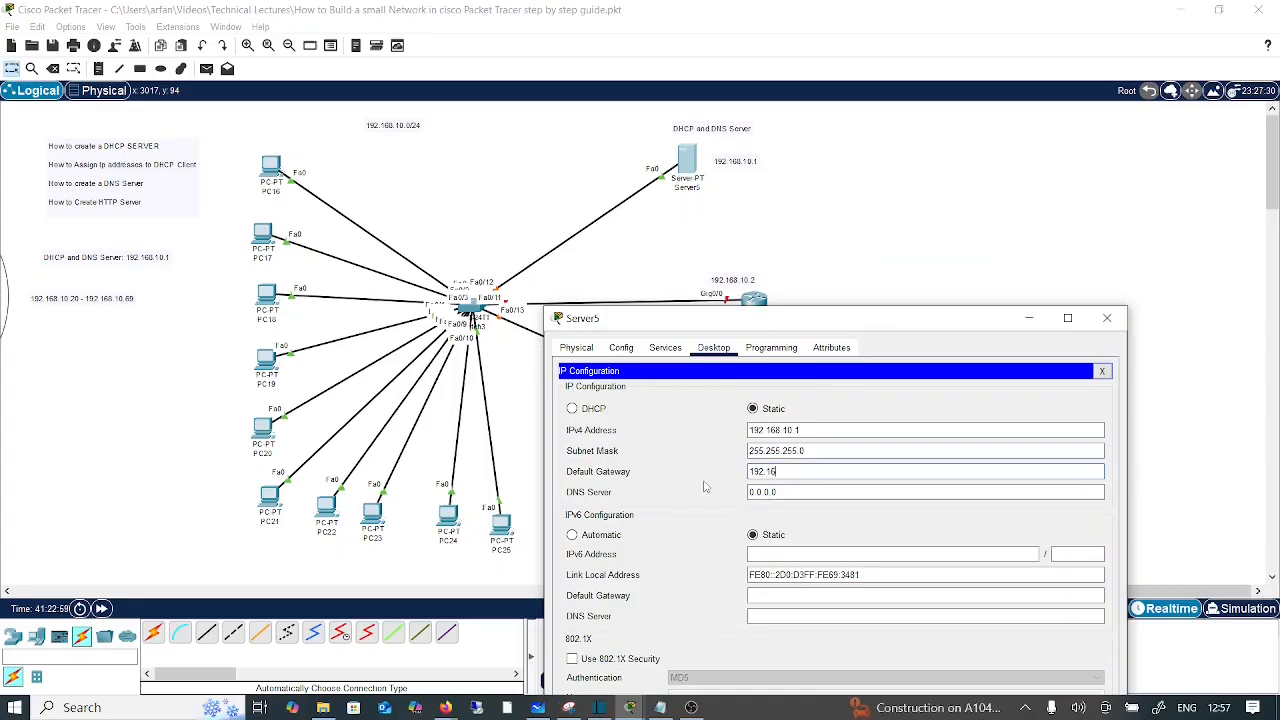
type("8.10.2")
key("Tab")
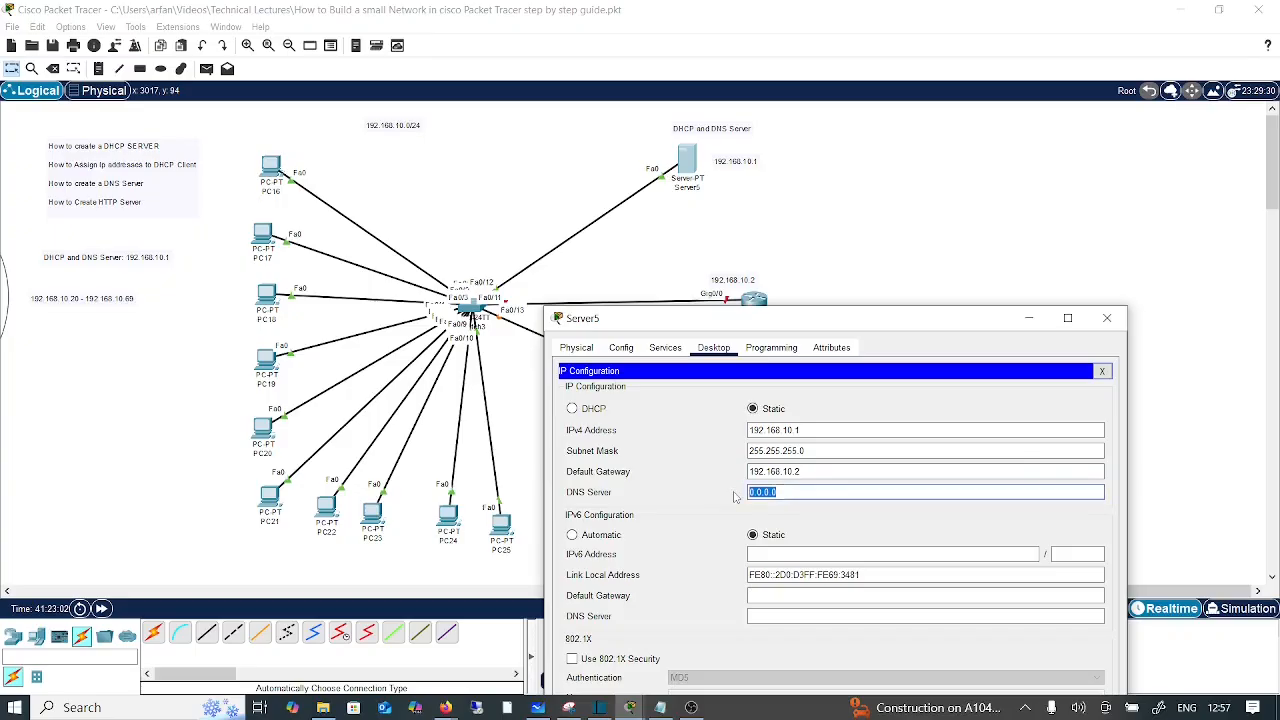
type("192.168.10.1")
left_click_drag(875, 325, 874, 226)
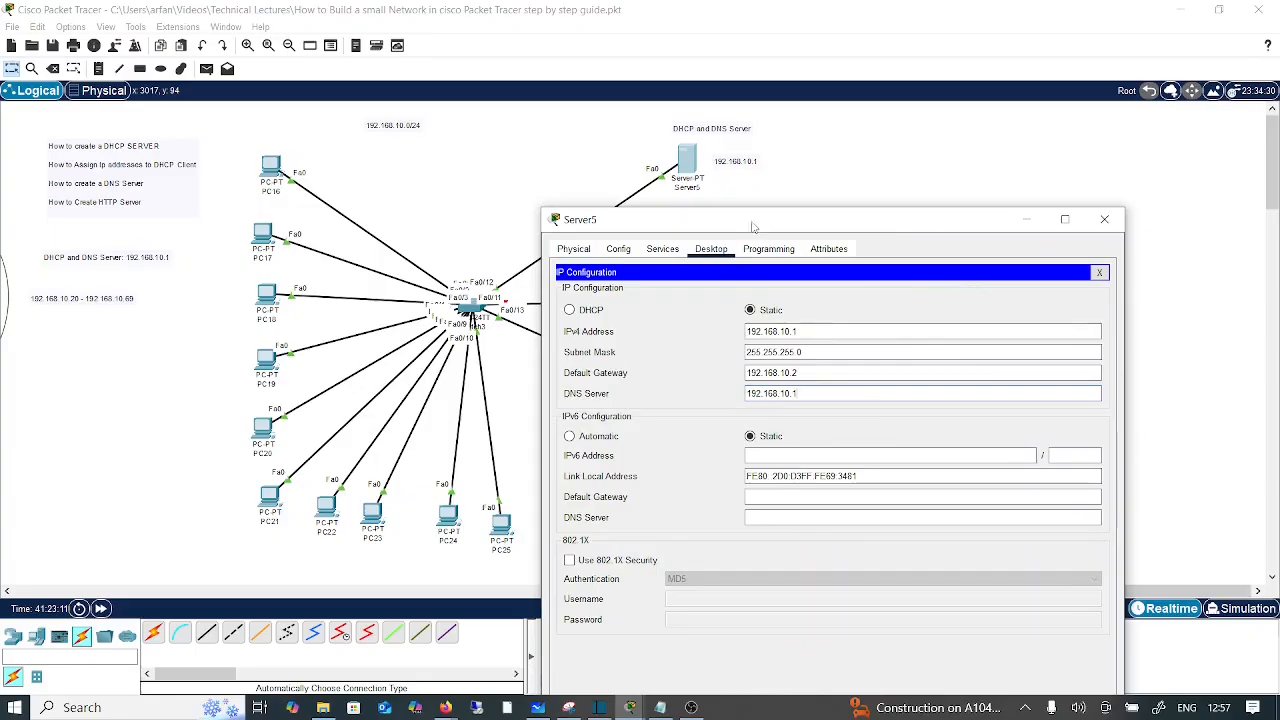
left_click_drag(757, 224, 762, 249)
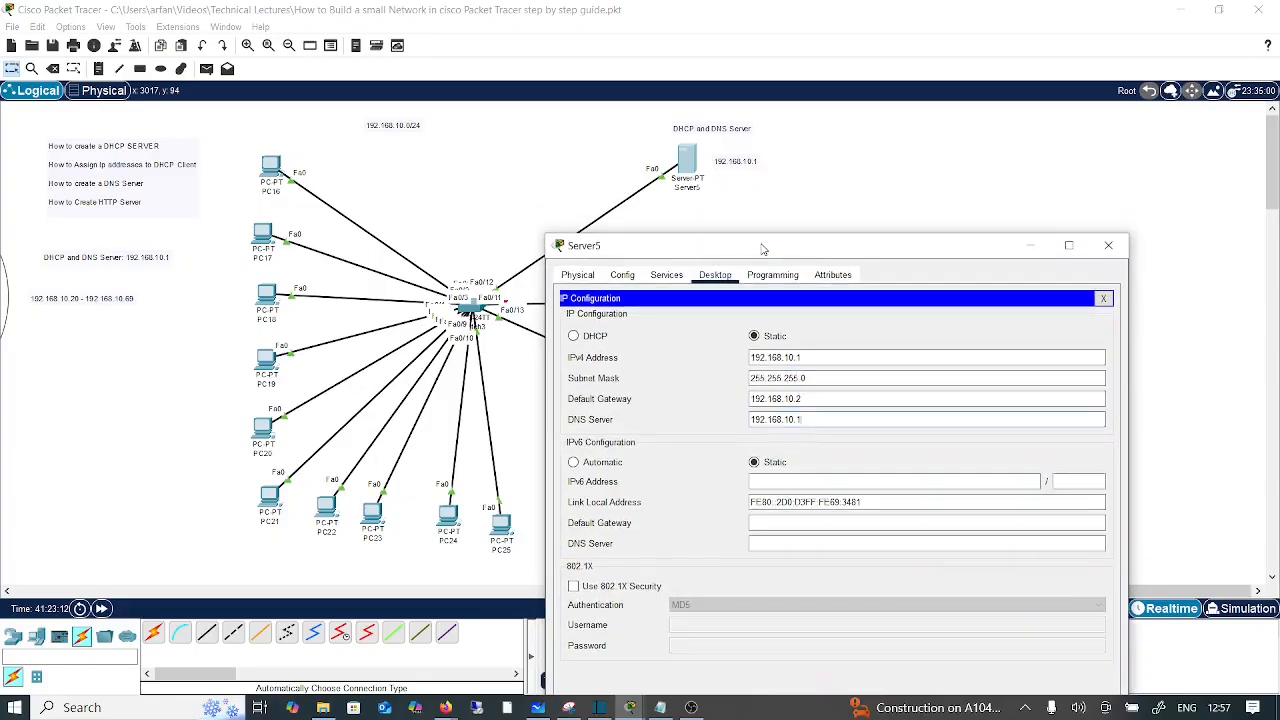
Step: In Server5's DHCP pool, set gateway 192.168.10.2, start address 192.168.10.20 and 50 maximum users
left_click(668, 279)
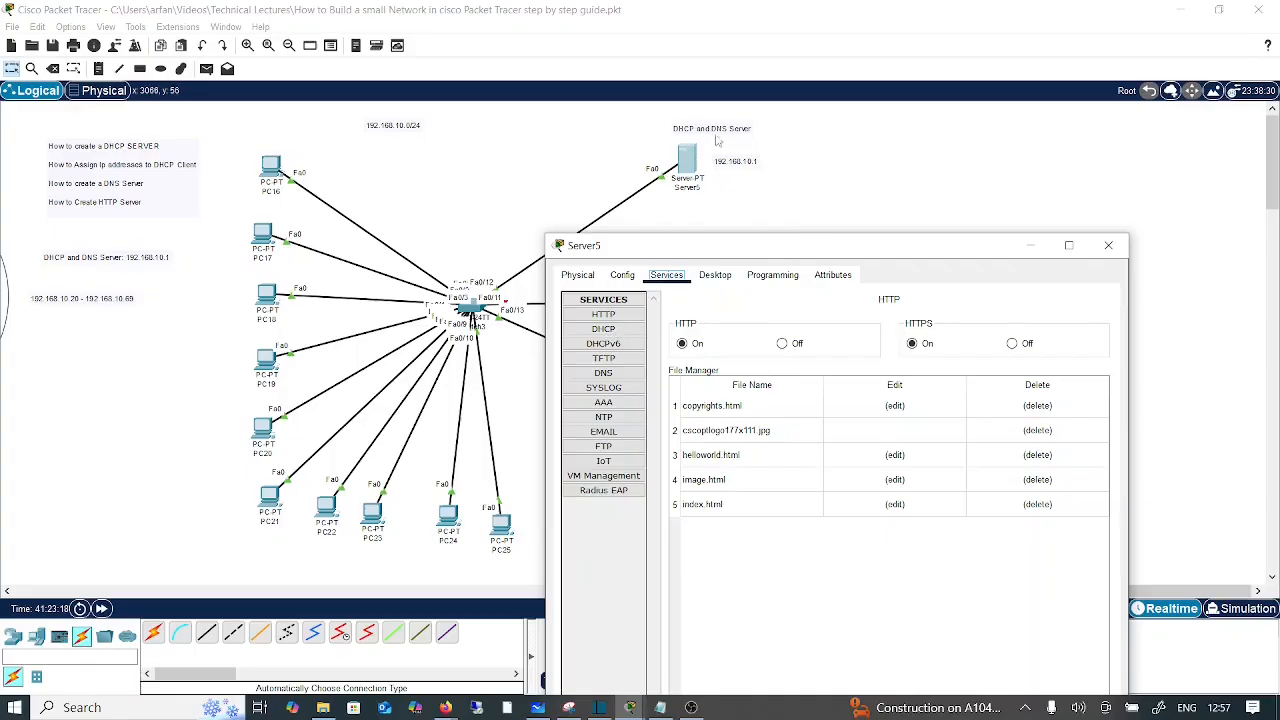
left_click(604, 333)
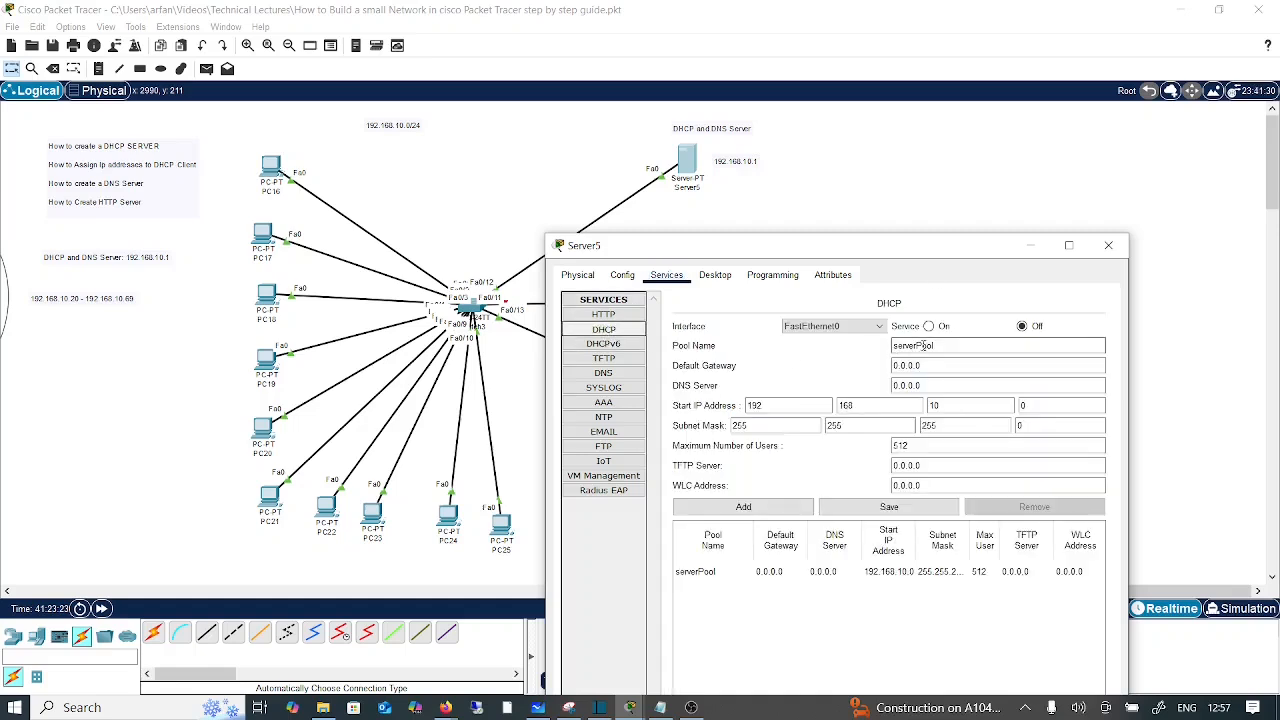
left_click_drag(926, 246, 933, 229)
left_click(931, 349)
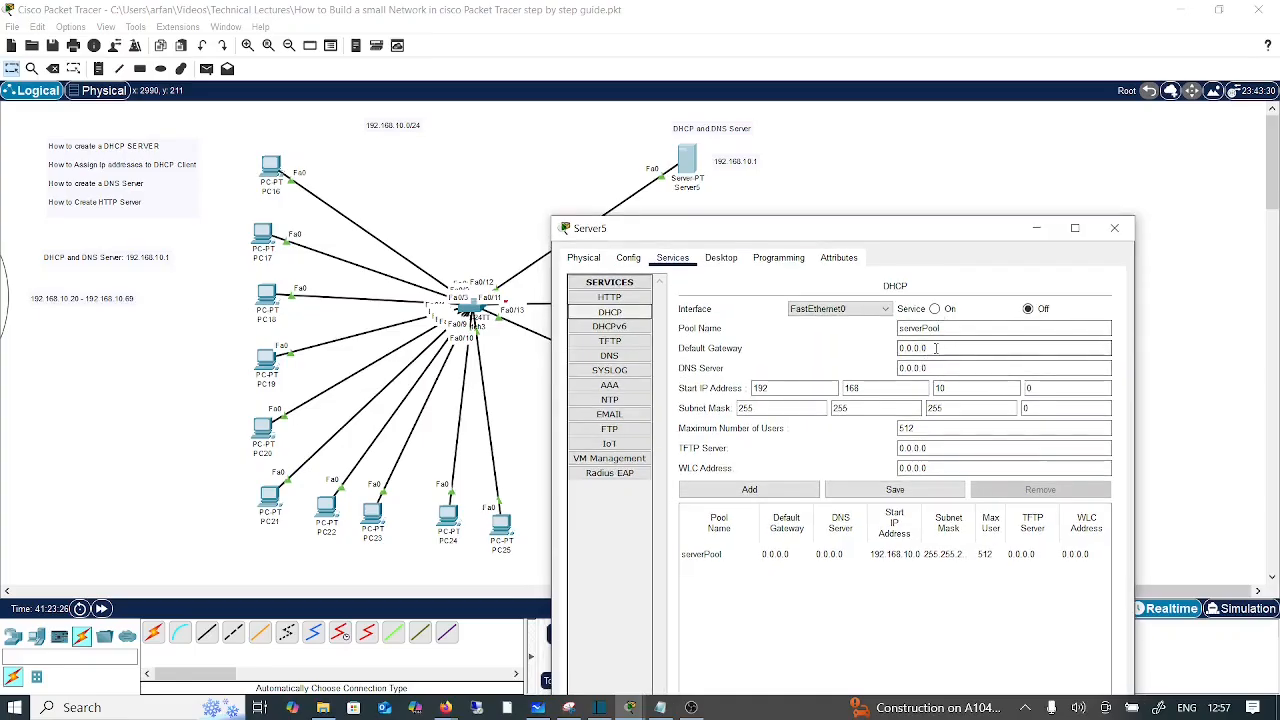
left_click_drag(936, 348, 852, 356)
type("19")
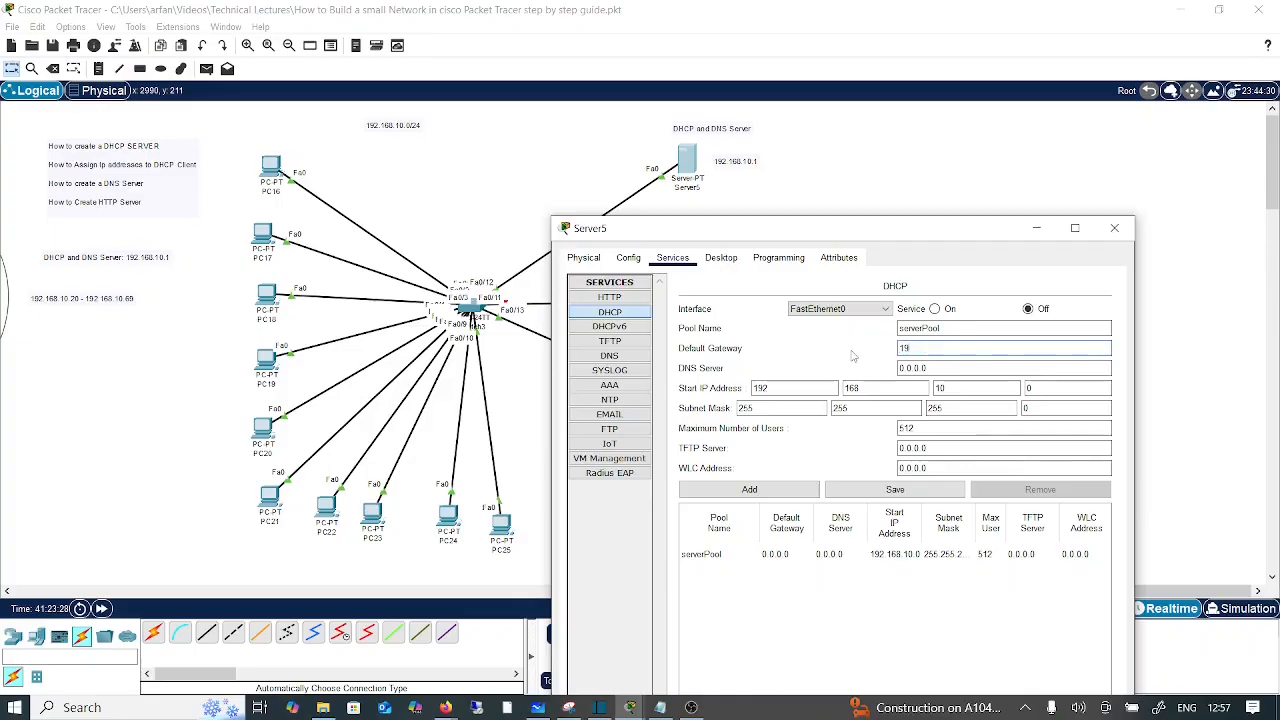
type("2.168.10")
type(".1")
left_click_drag(886, 231, 844, 333)
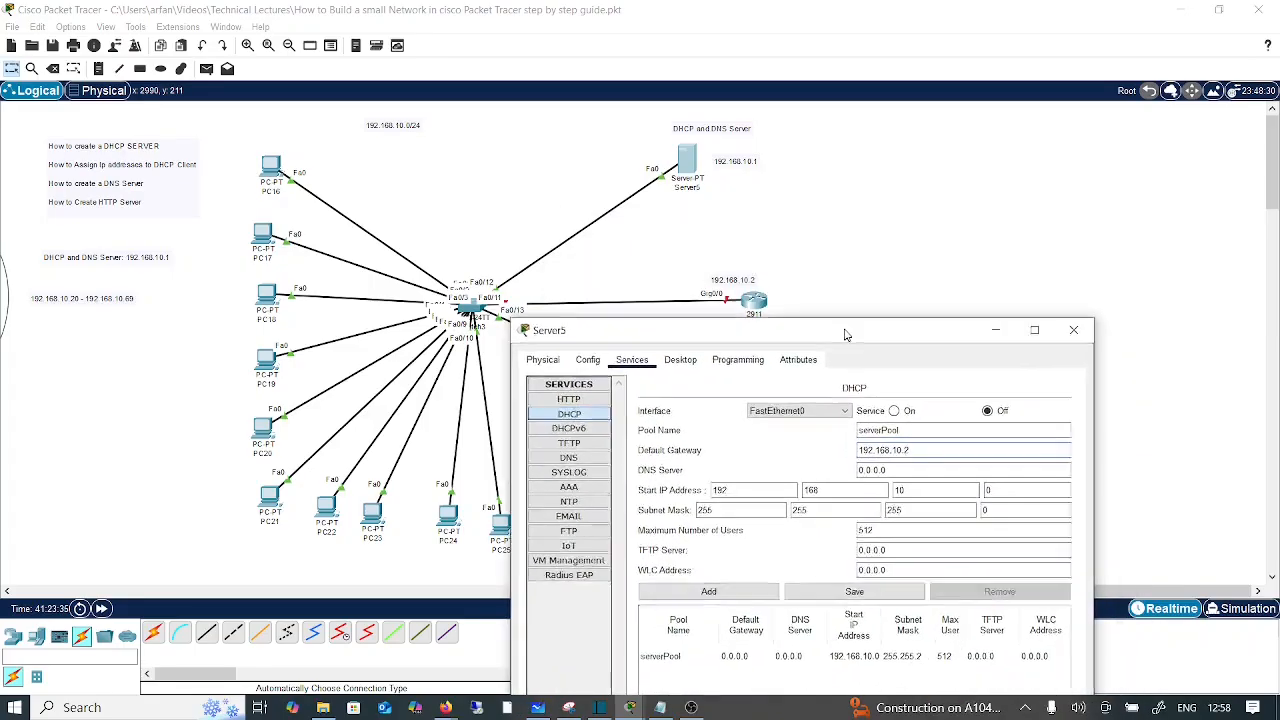
left_click_drag(766, 333, 772, 192)
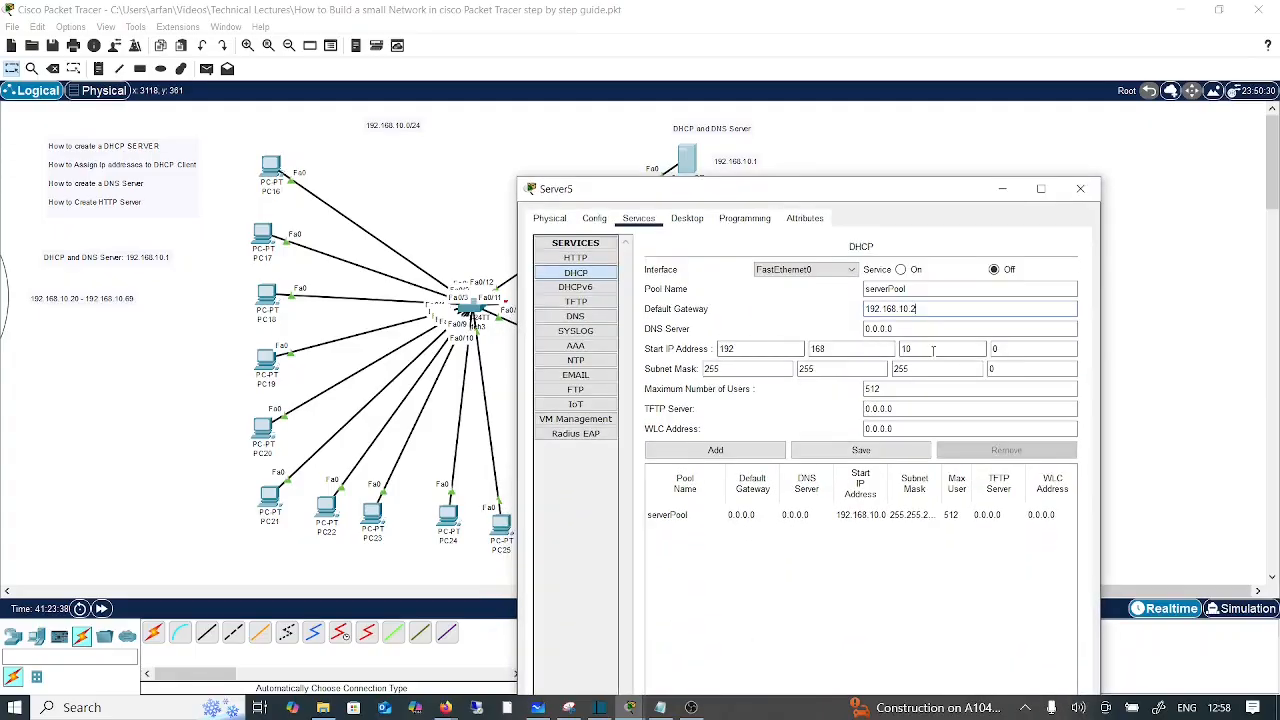
left_click(1017, 349)
double_click(995, 349)
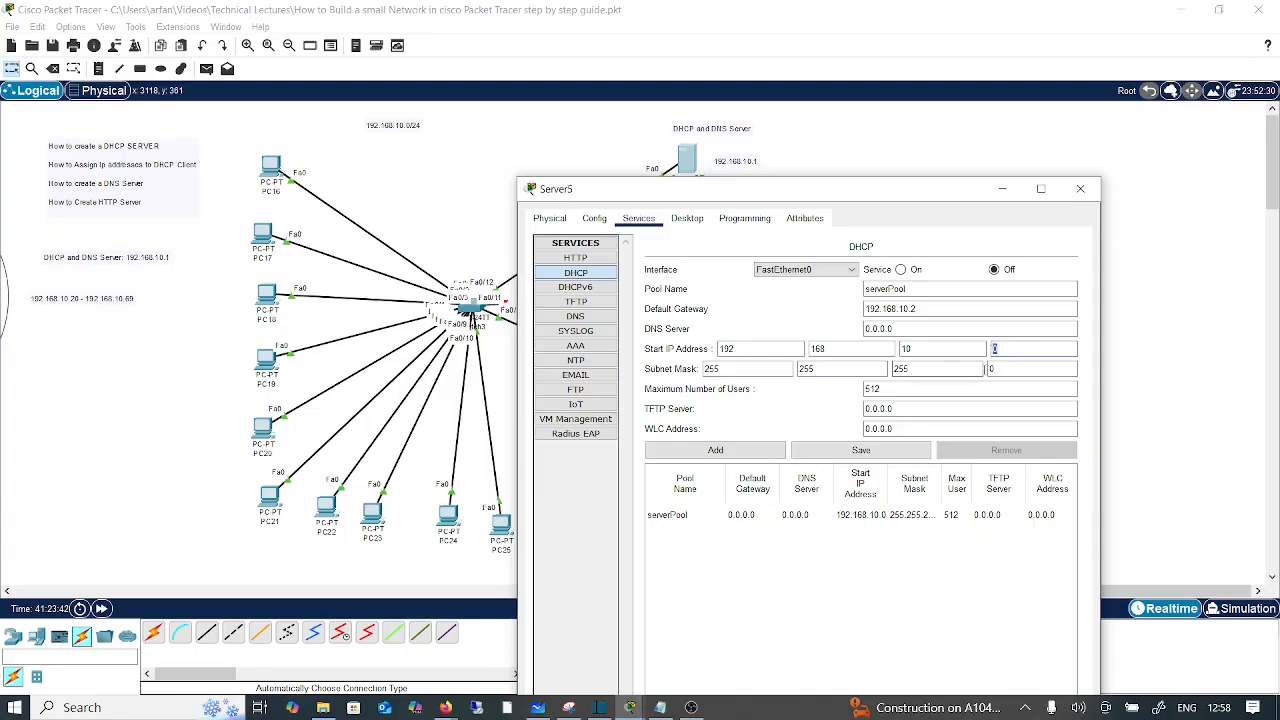
type("20")
double_click(870, 389)
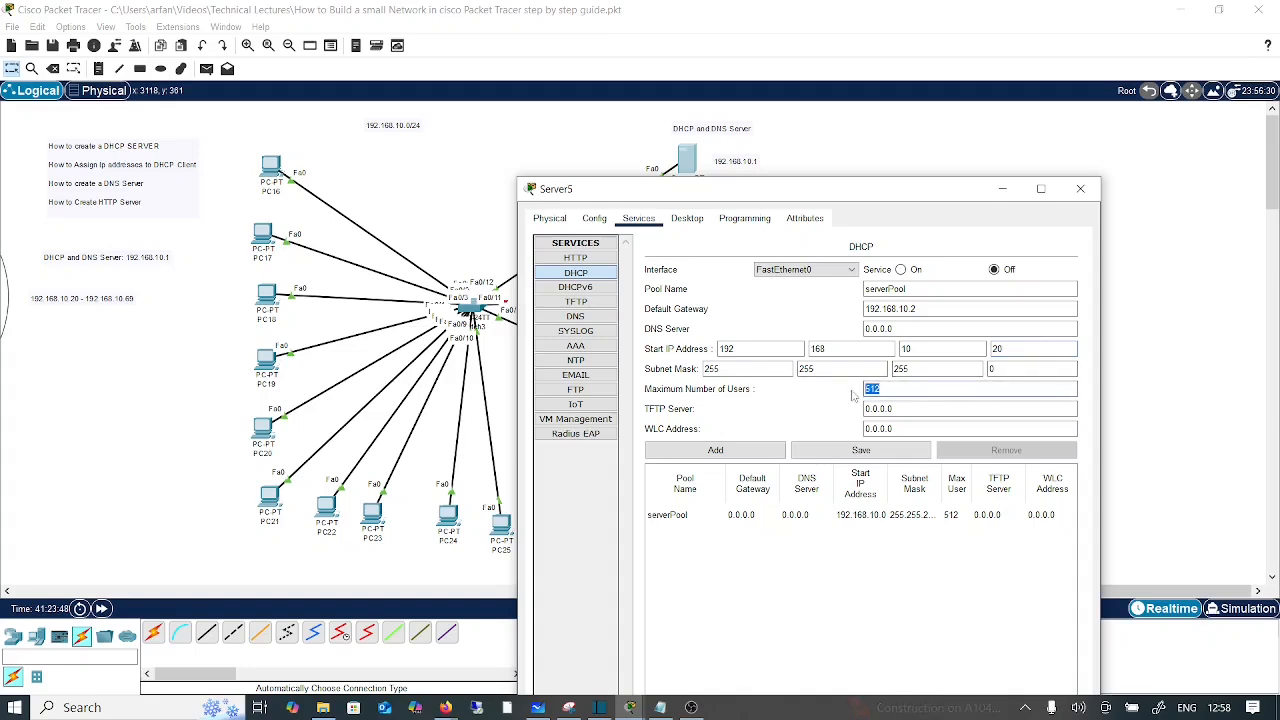
type("50")
Step: Set the pool's DNS server to 192.168.10.1, save the pool, and turn the DHCP service on
left_click(893, 328)
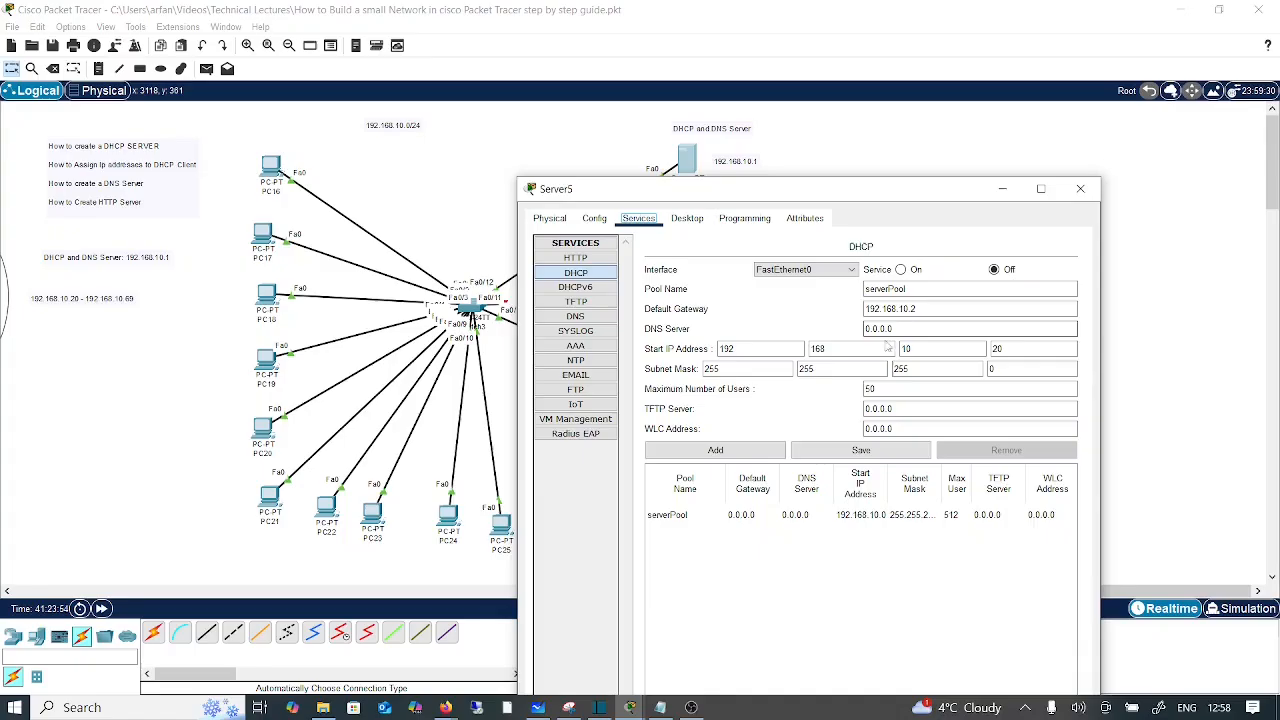
left_click(907, 328)
left_click_drag(907, 328, 849, 332)
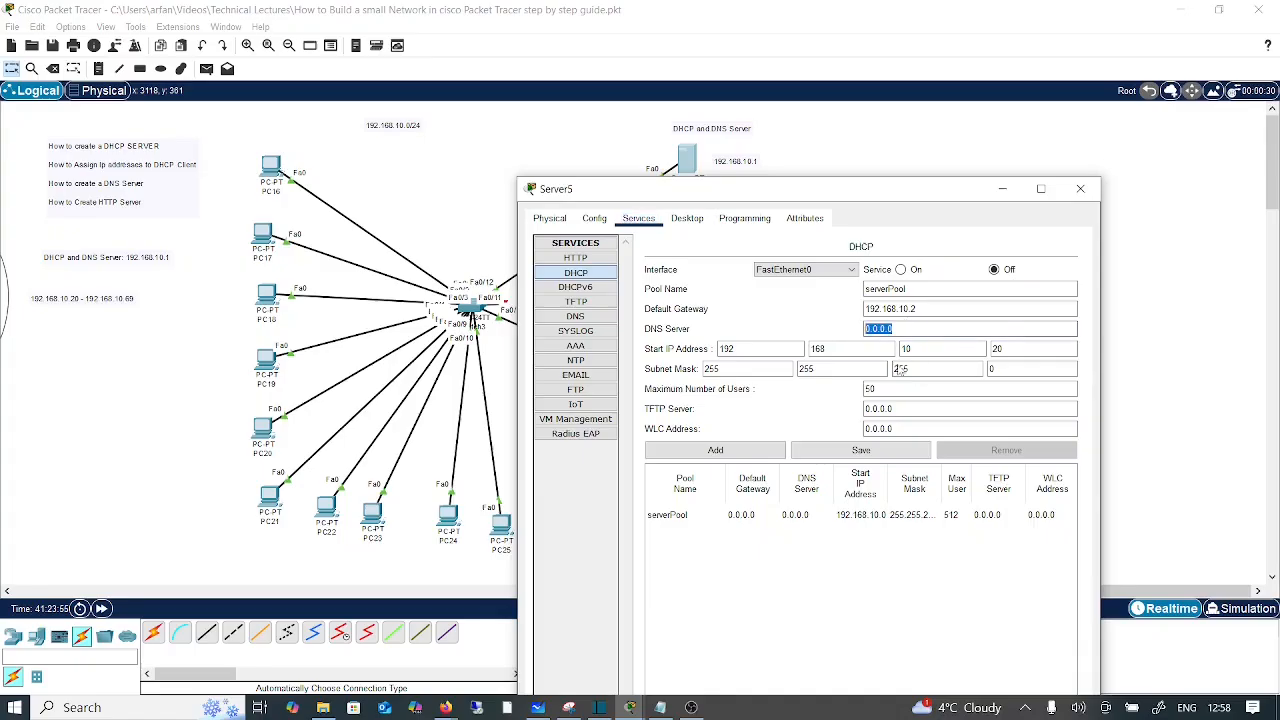
type("192.168.10.1")
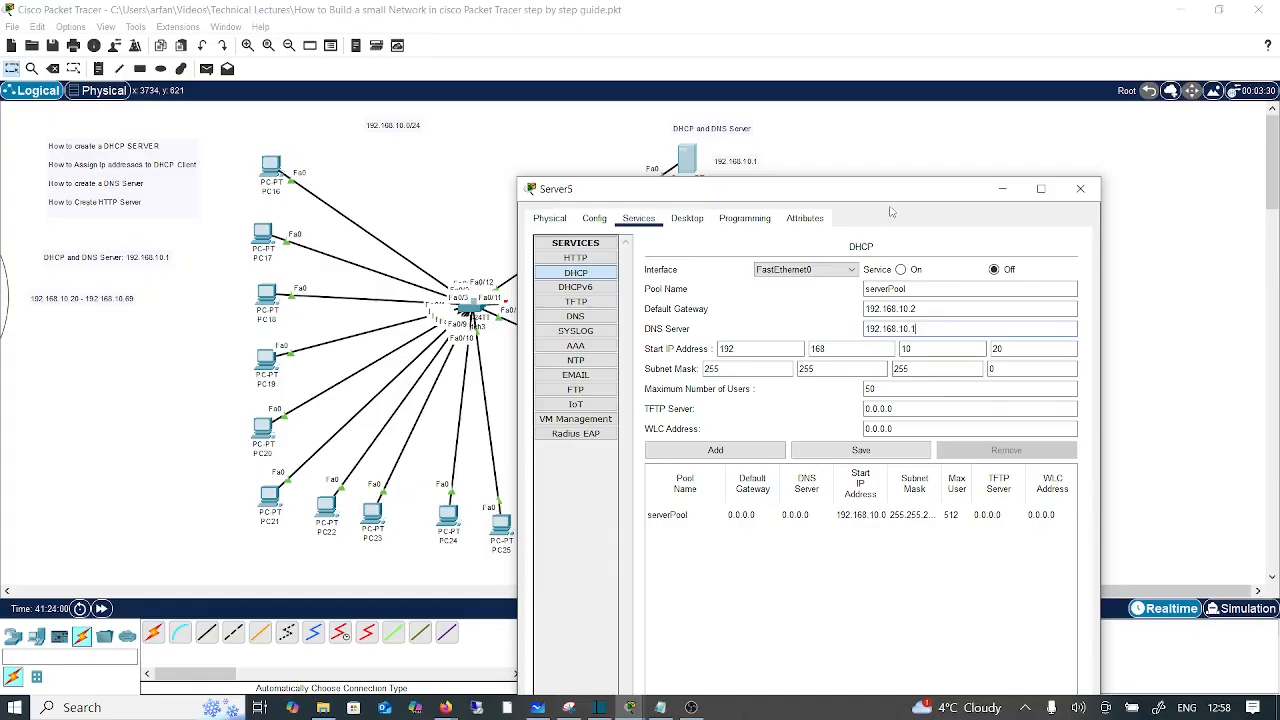
left_click_drag(895, 192, 906, 228)
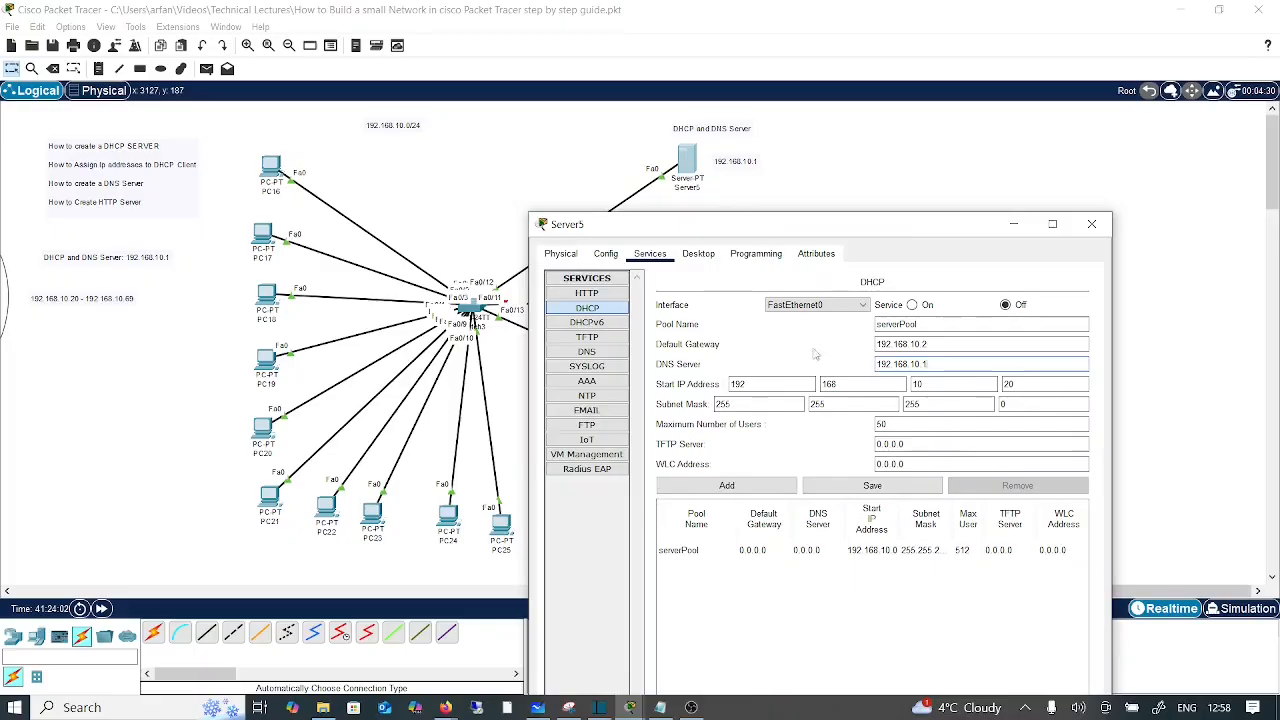
left_click_drag(840, 228, 815, 196)
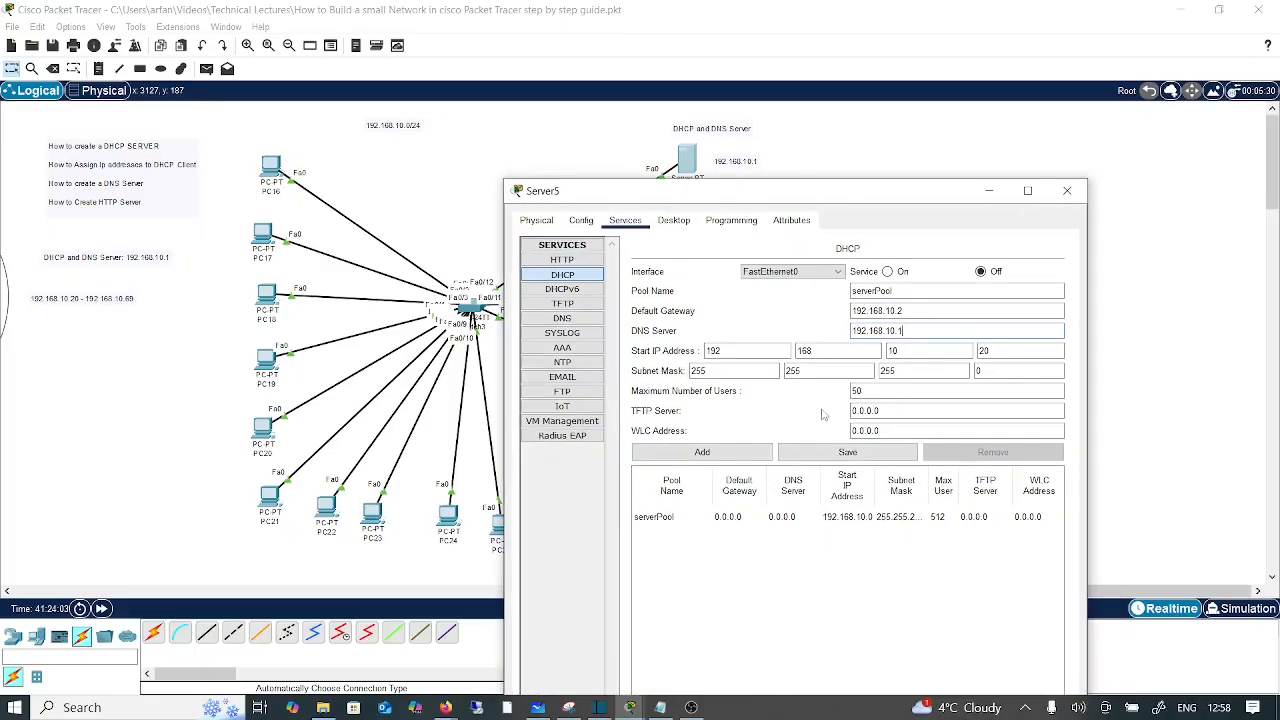
left_click(847, 452)
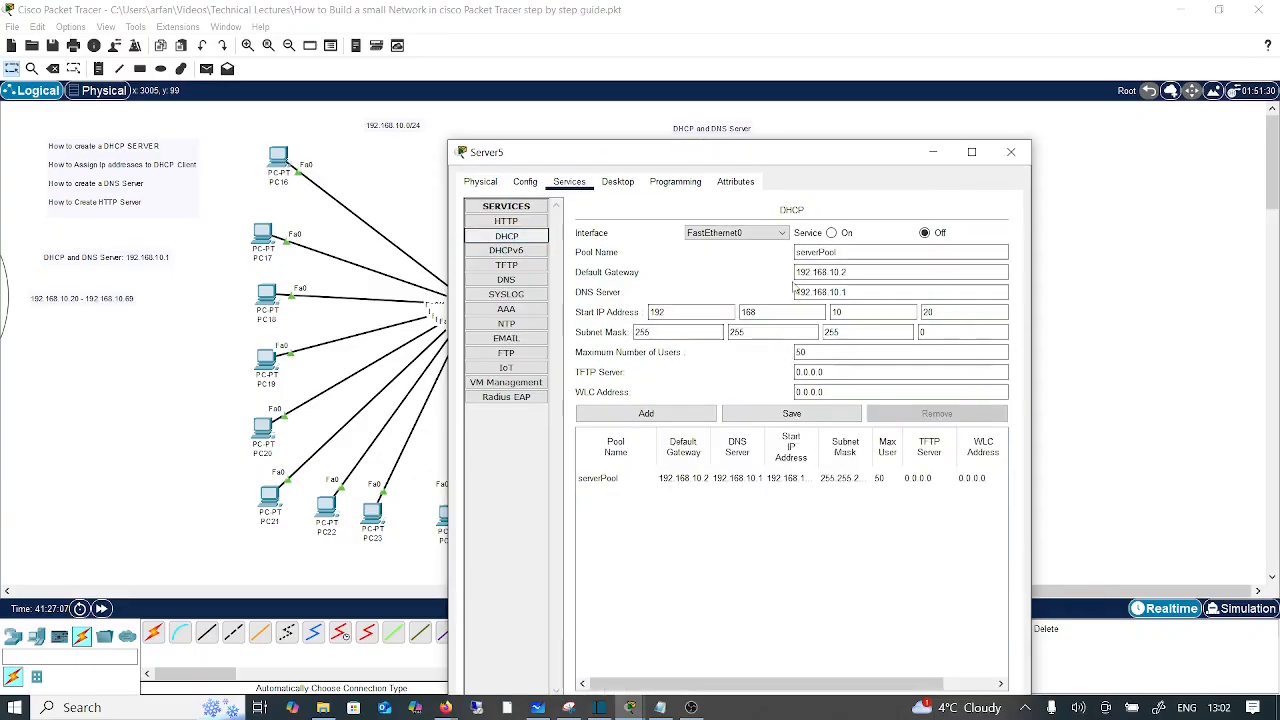
left_click(836, 233)
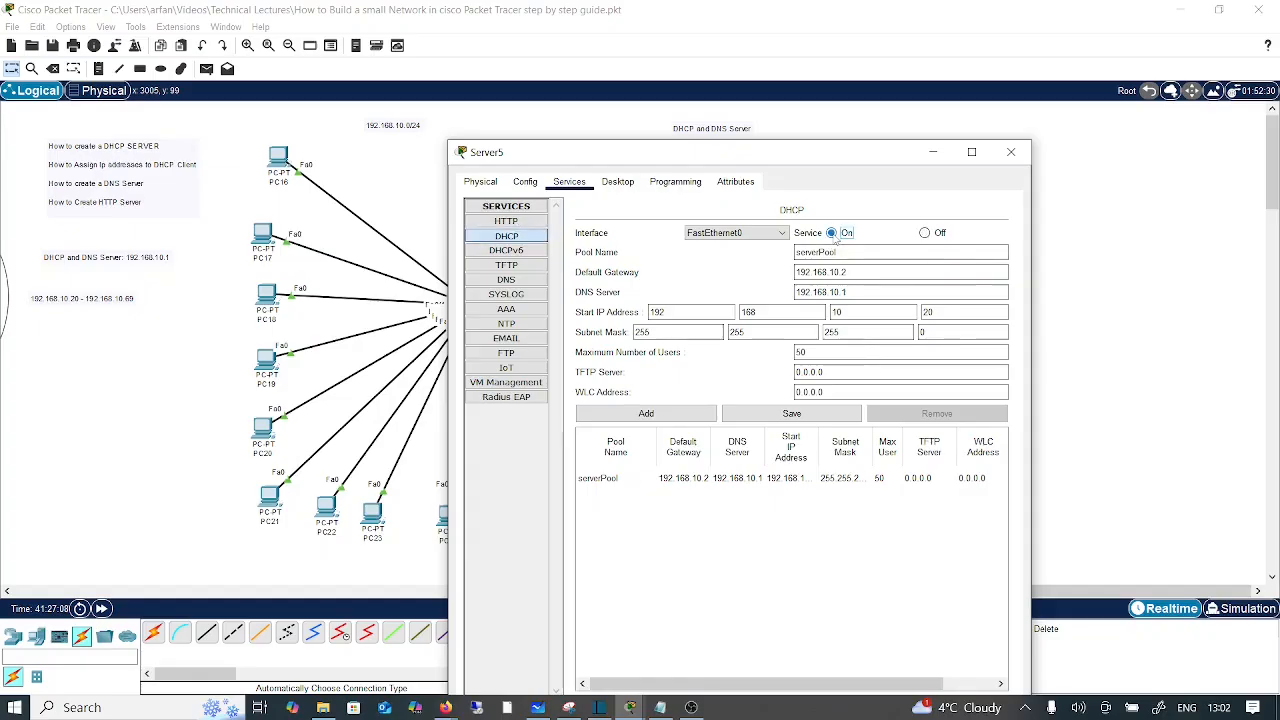
left_click(1012, 153)
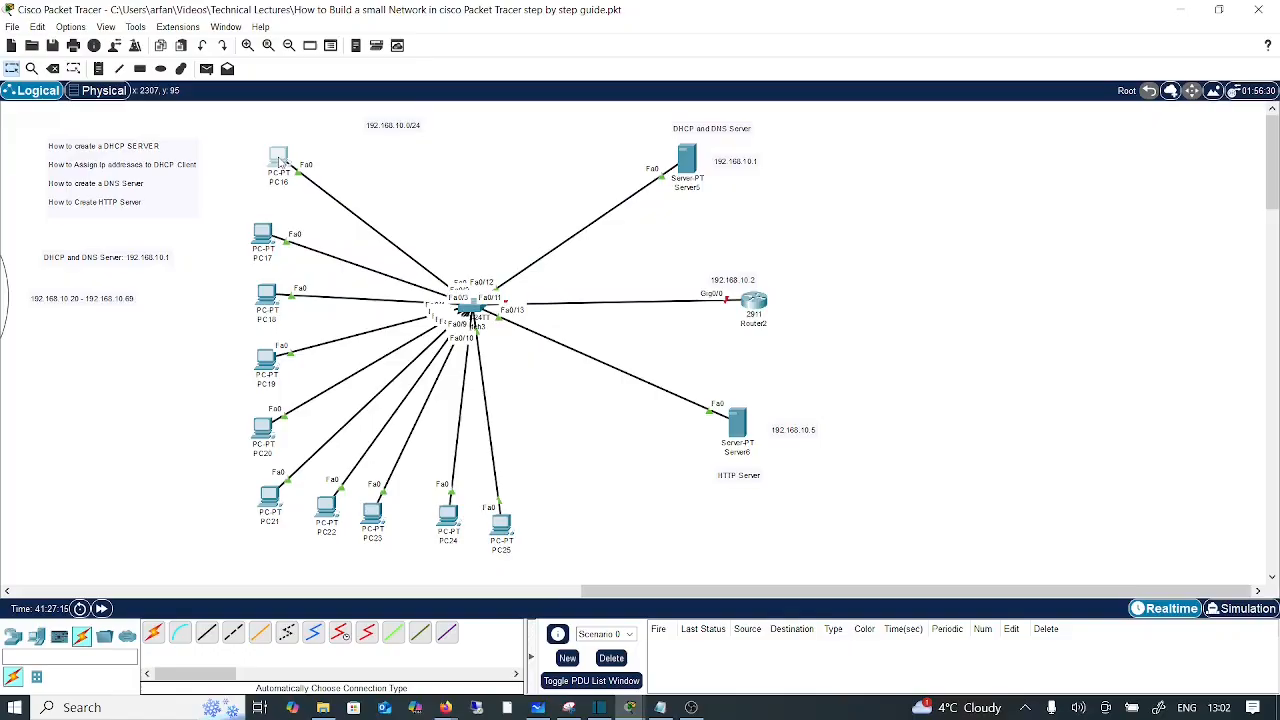
Step: Re-request PC16's address by DHCP to get 192.168.10.20, gateway 192.168.10.2 and DNS 192.168.10.1
left_click(280, 160)
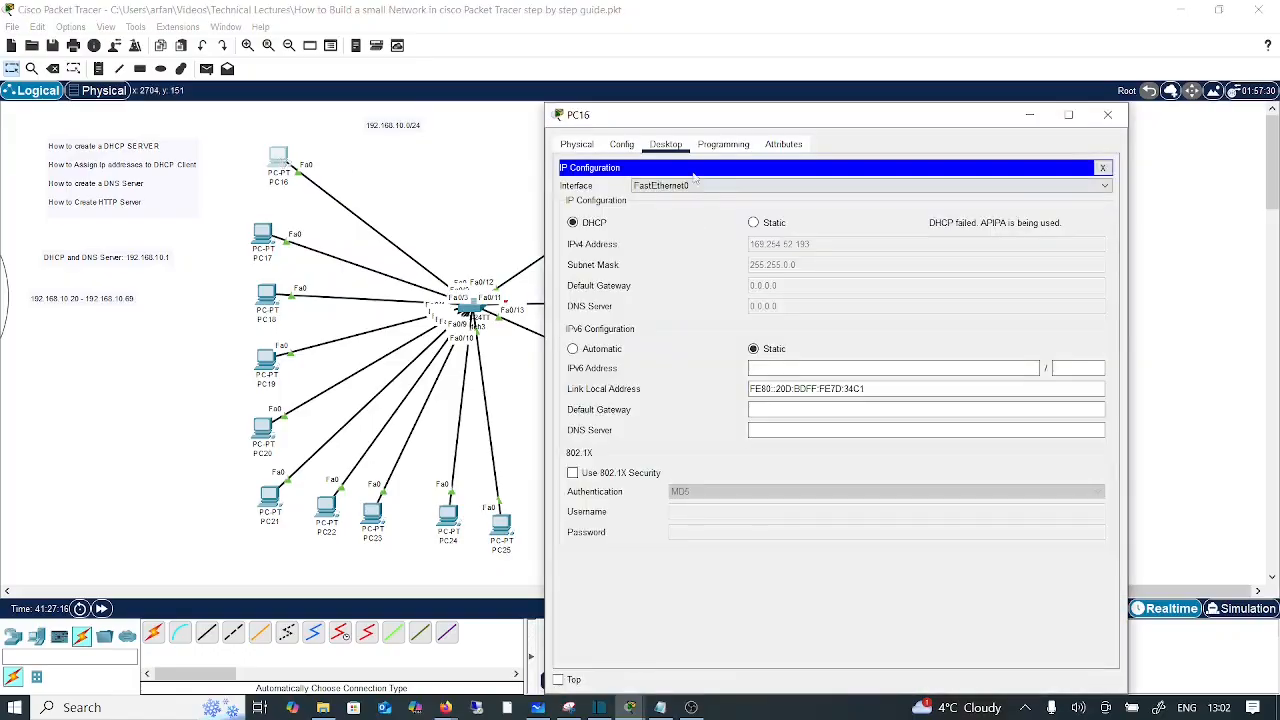
left_click(769, 226)
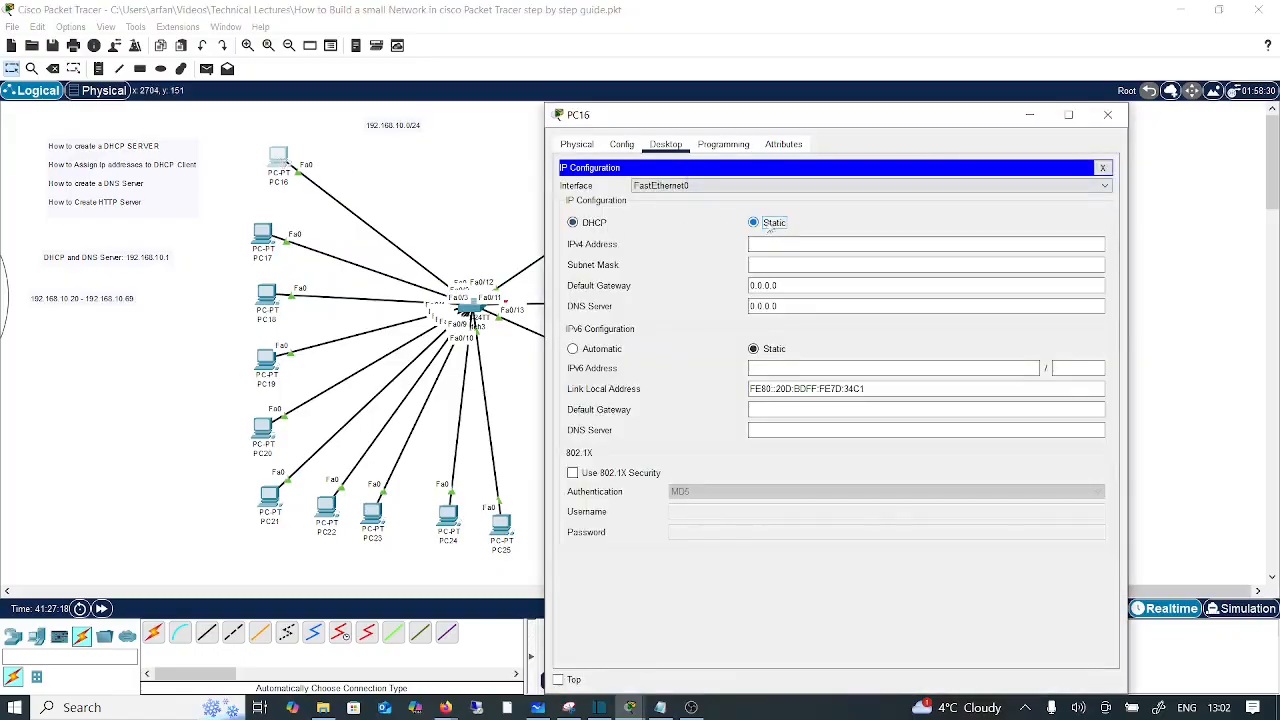
left_click(599, 226)
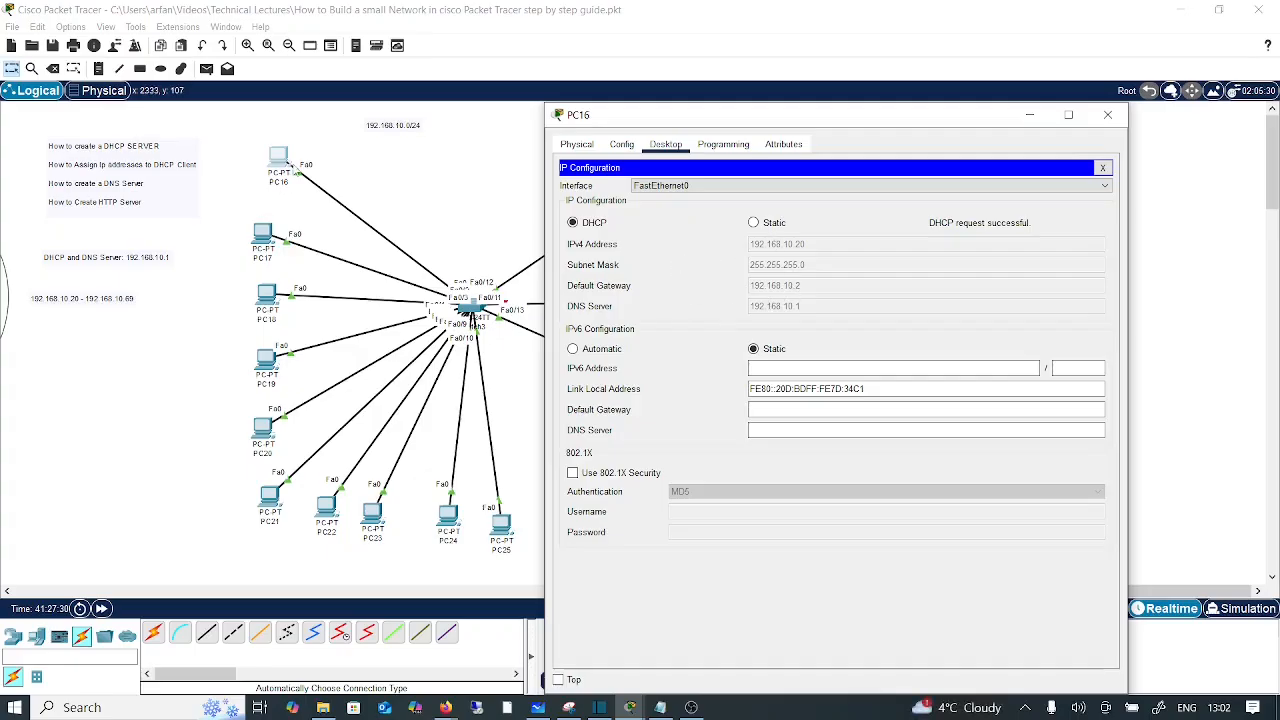
left_click(1108, 117)
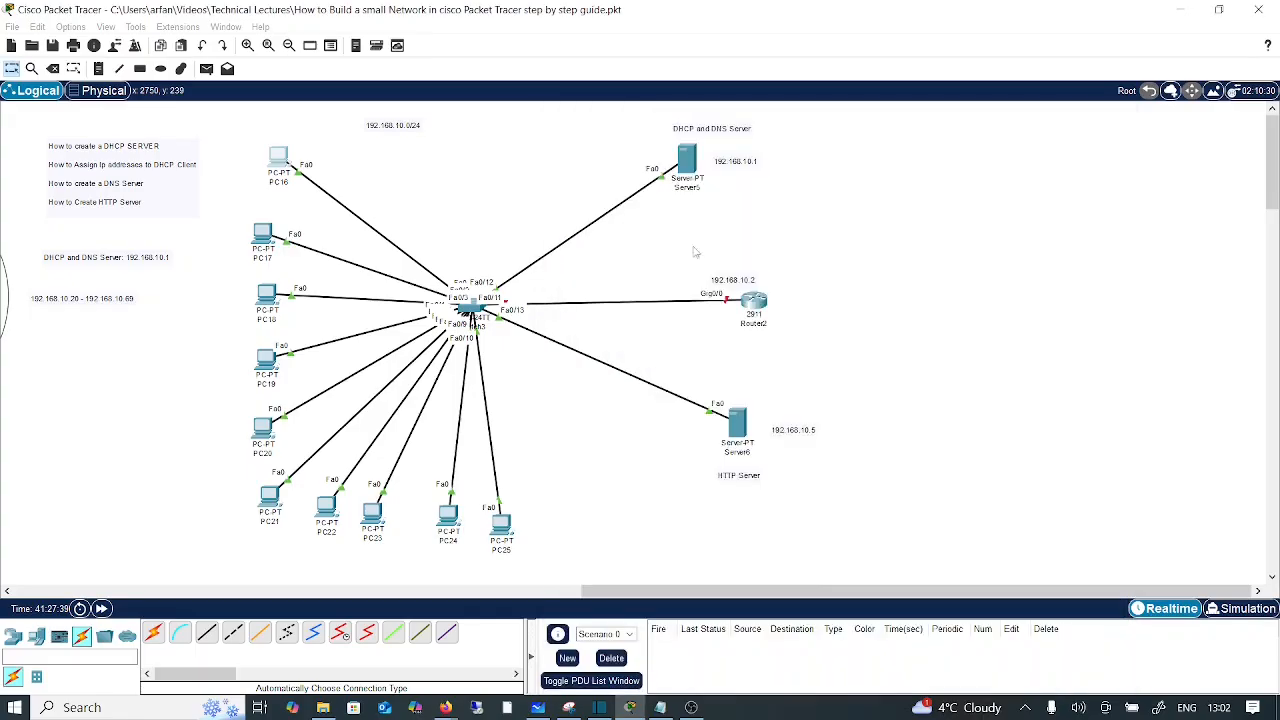
Step: Switch PC17 and PC18 to DHCP so they lease 192.168.10.21 and 192.168.10.22
left_click(263, 236)
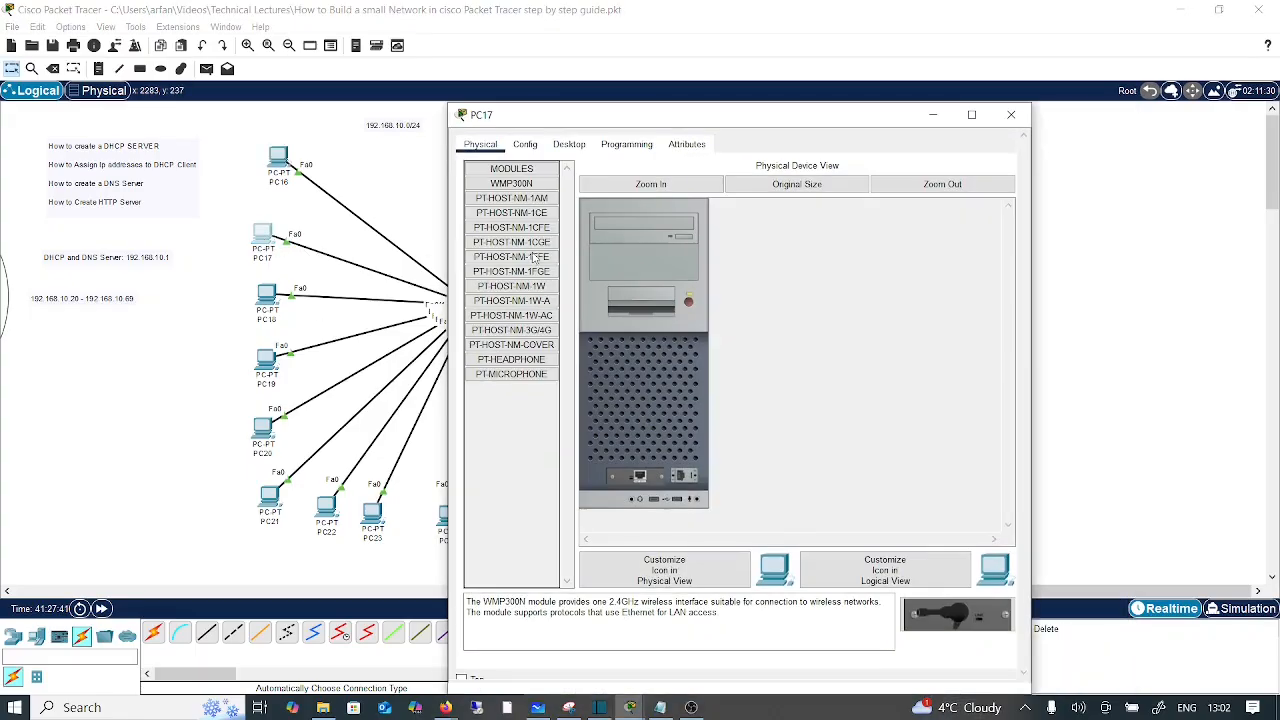
left_click(571, 146)
left_click(518, 204)
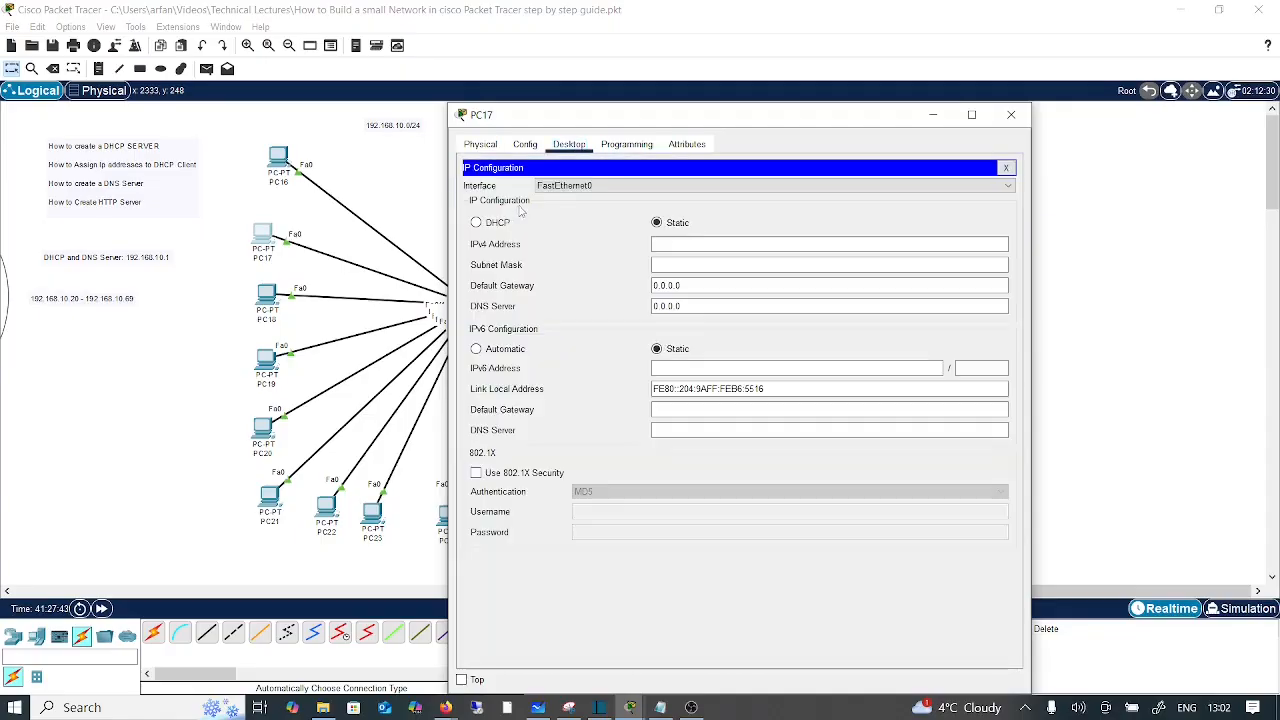
left_click(476, 222)
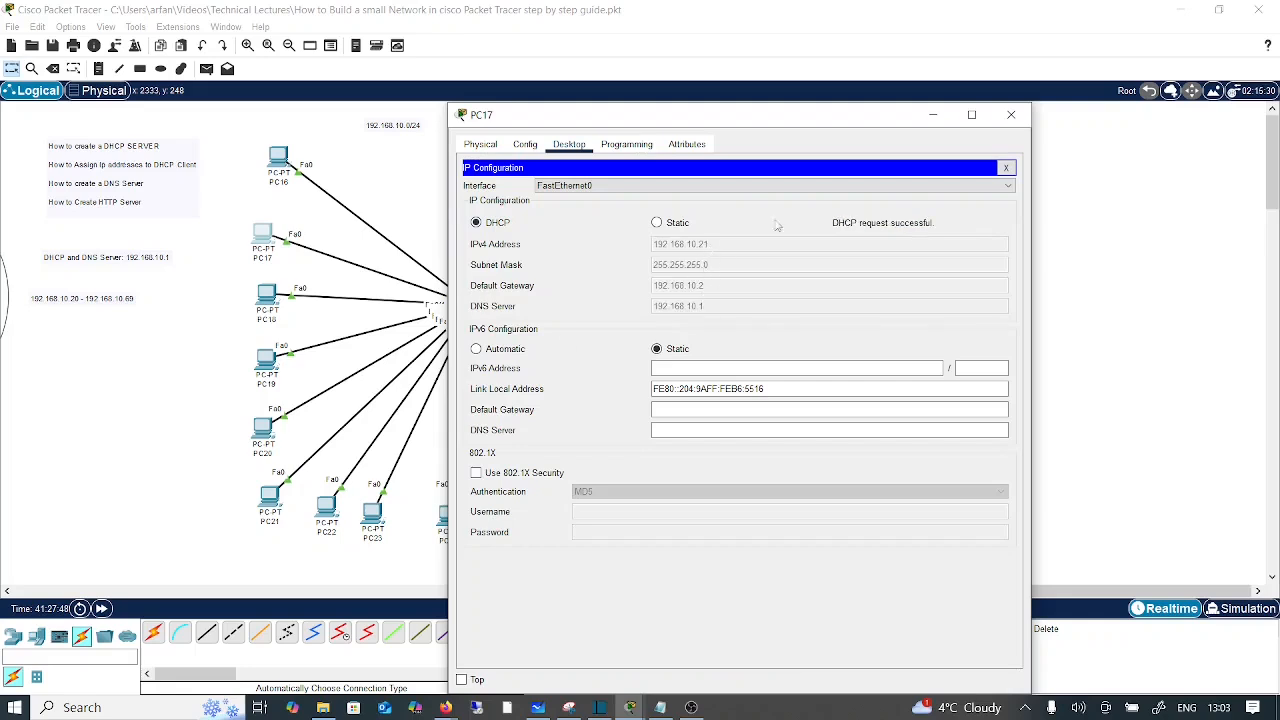
left_click(1011, 114)
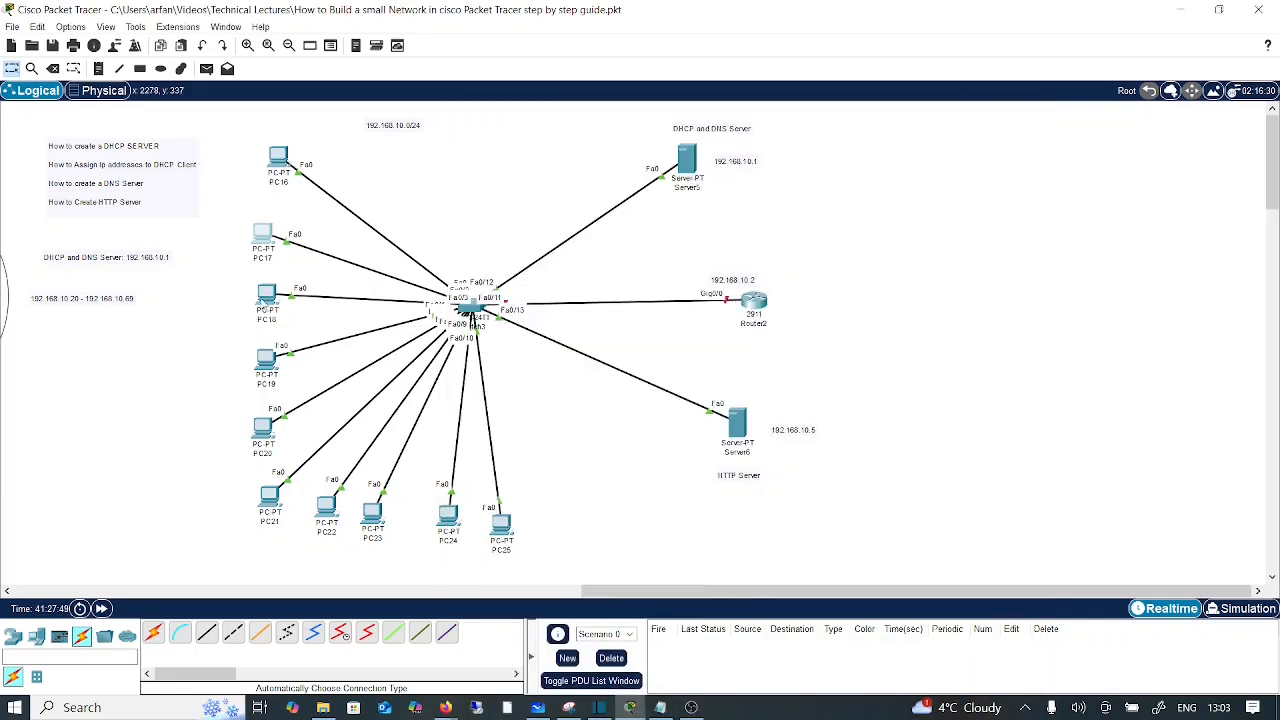
left_click(266, 295)
left_click(569, 144)
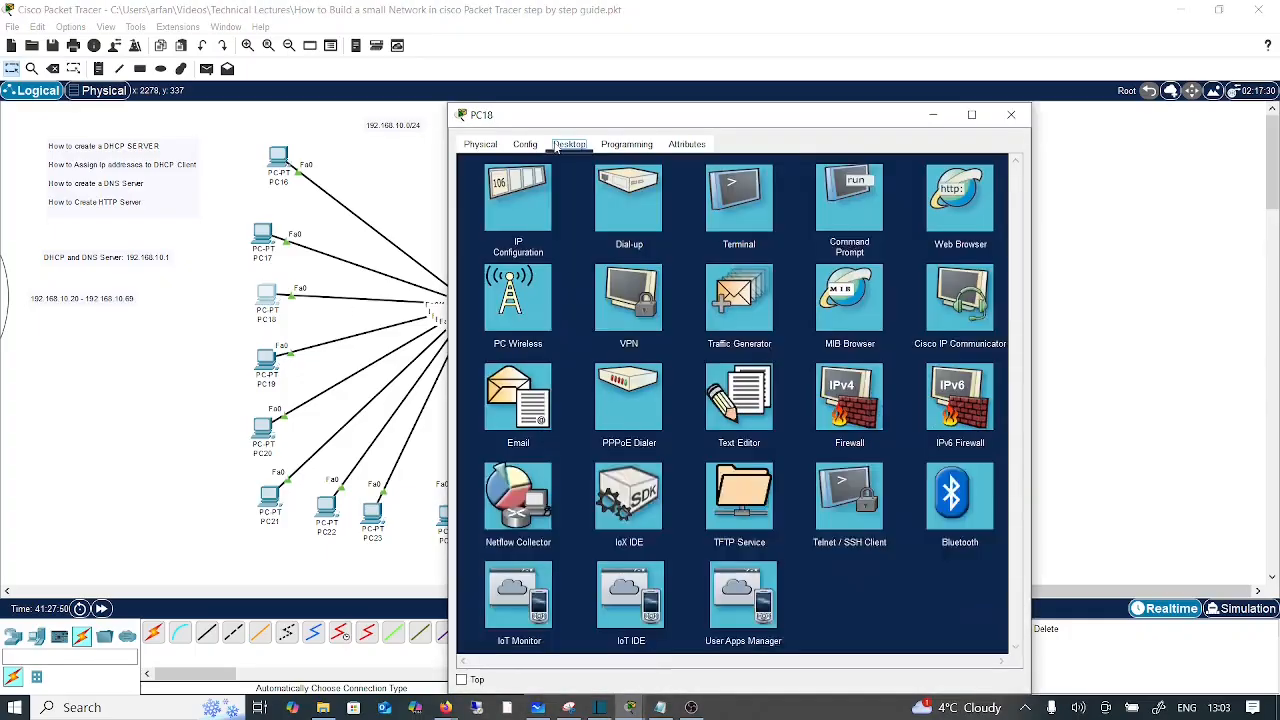
left_click(516, 198)
left_click(500, 222)
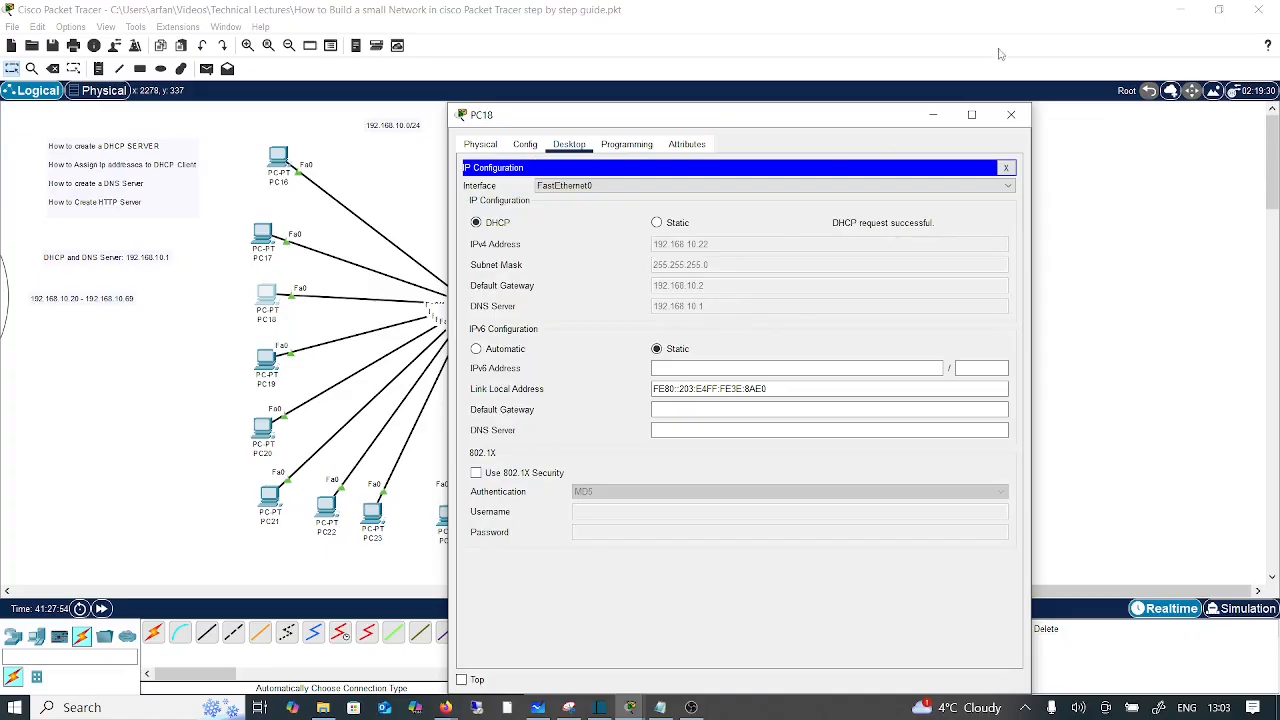
left_click(1011, 114)
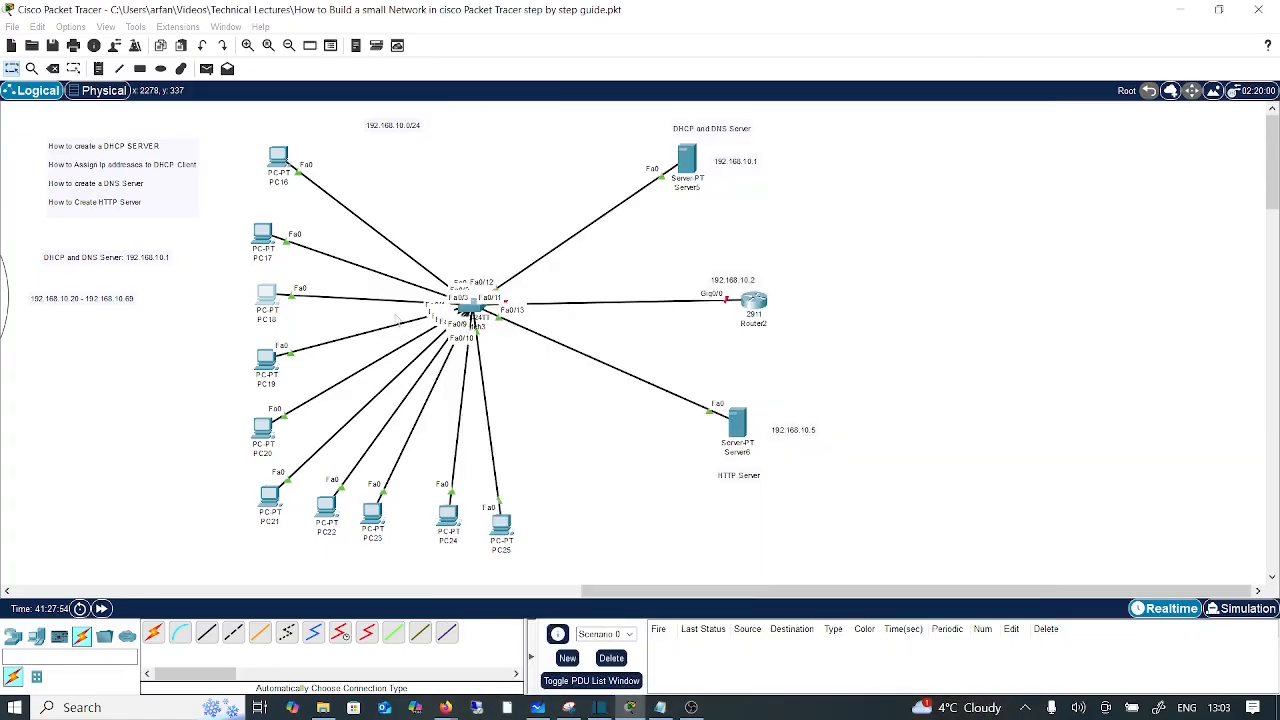
Step: Switch PC19 and PC20 to DHCP so they lease 192.168.10.23 and 192.168.10.24
left_click(276, 367)
left_click(569, 181)
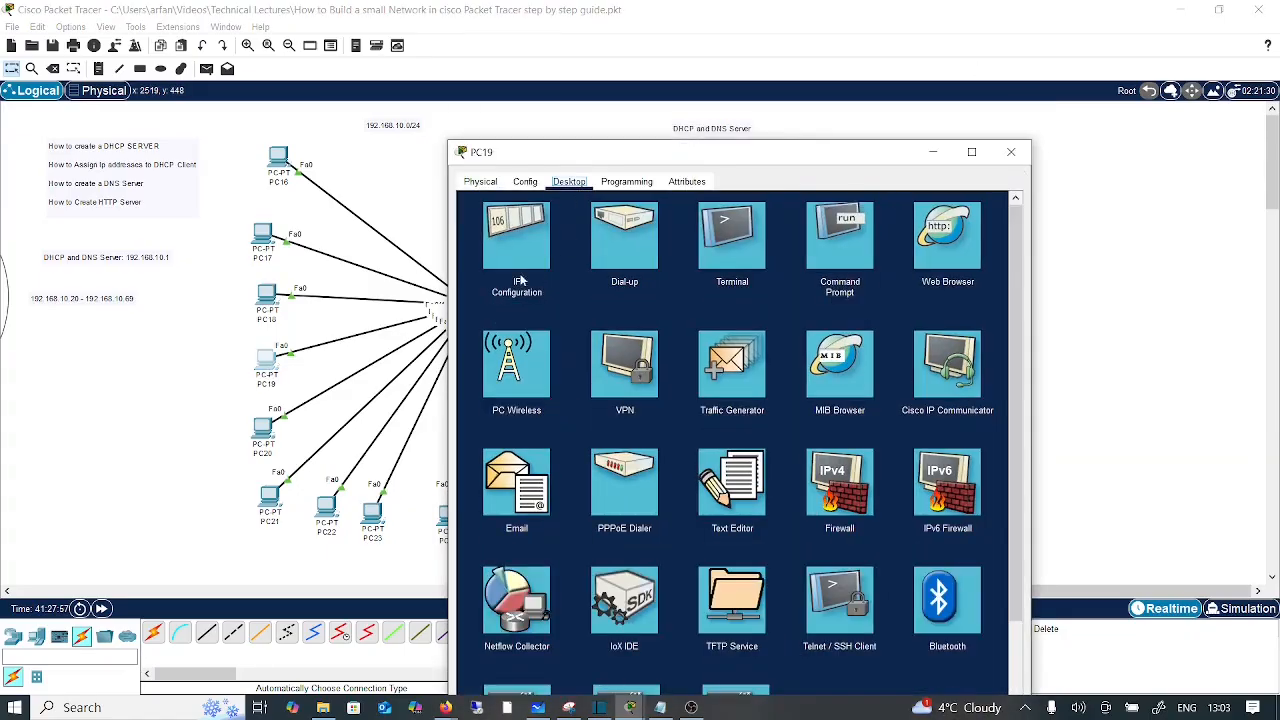
left_click(521, 281)
left_click(478, 260)
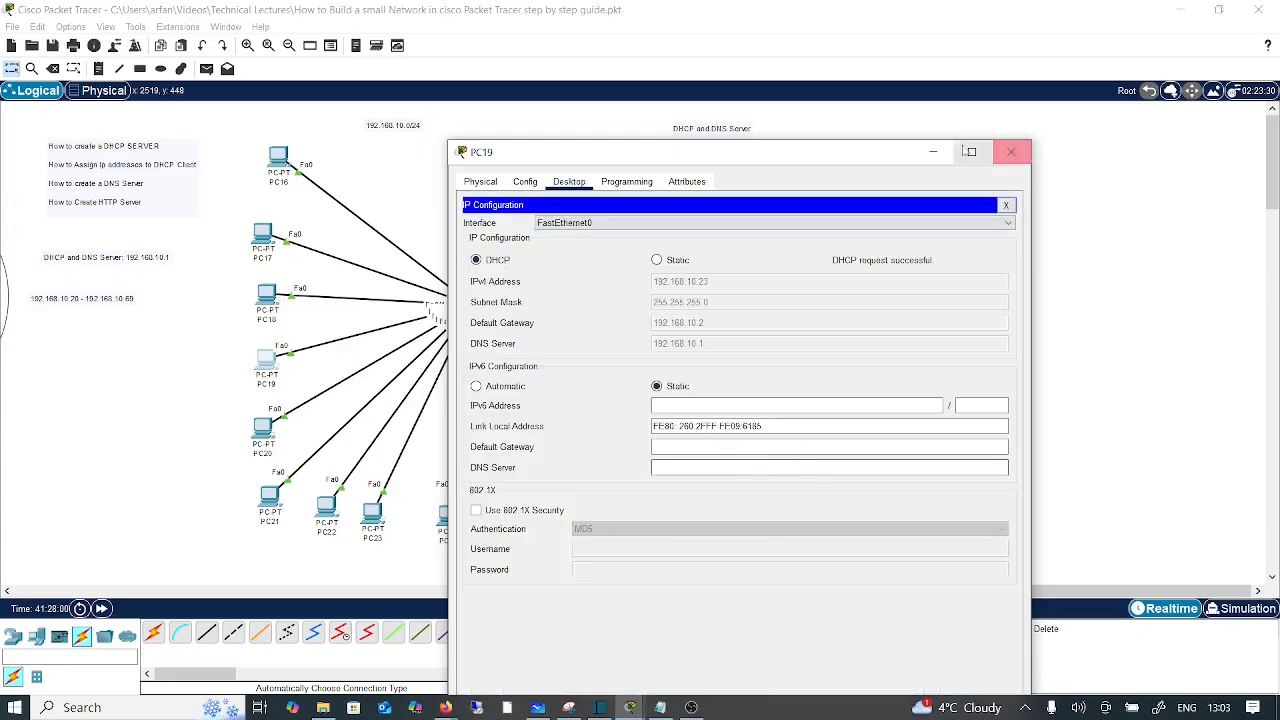
left_click(1012, 153)
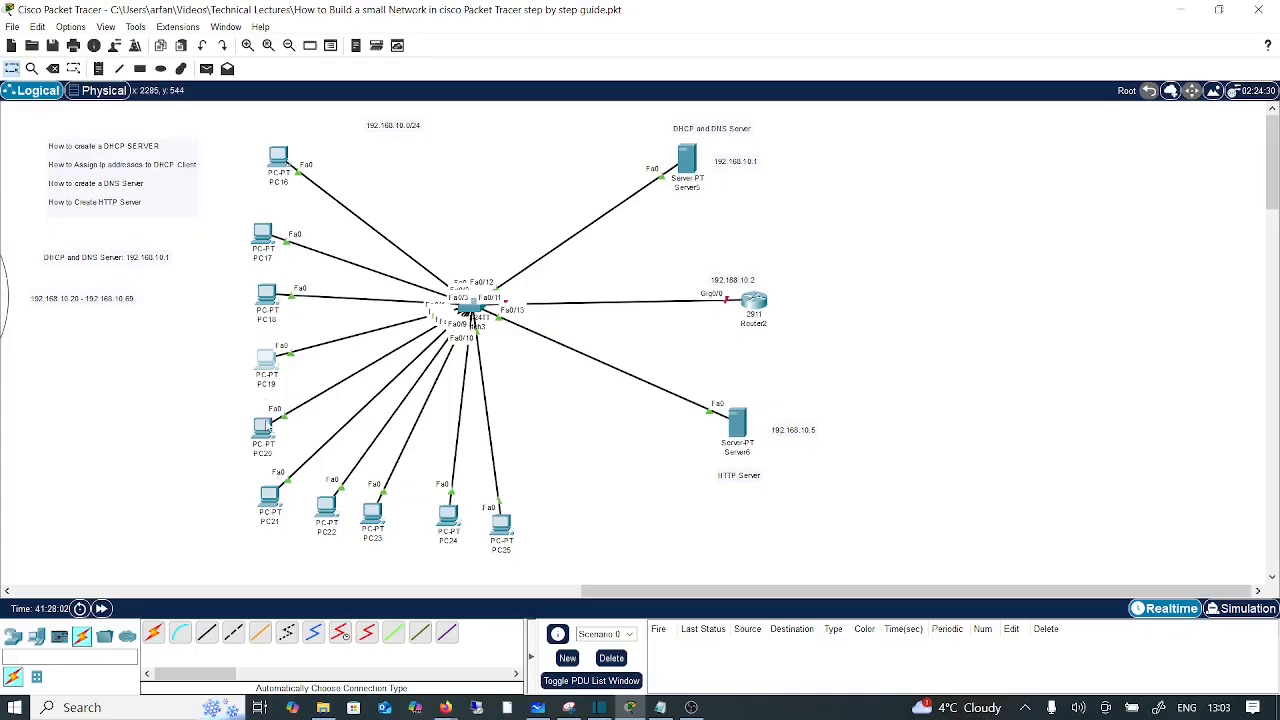
left_click(264, 433)
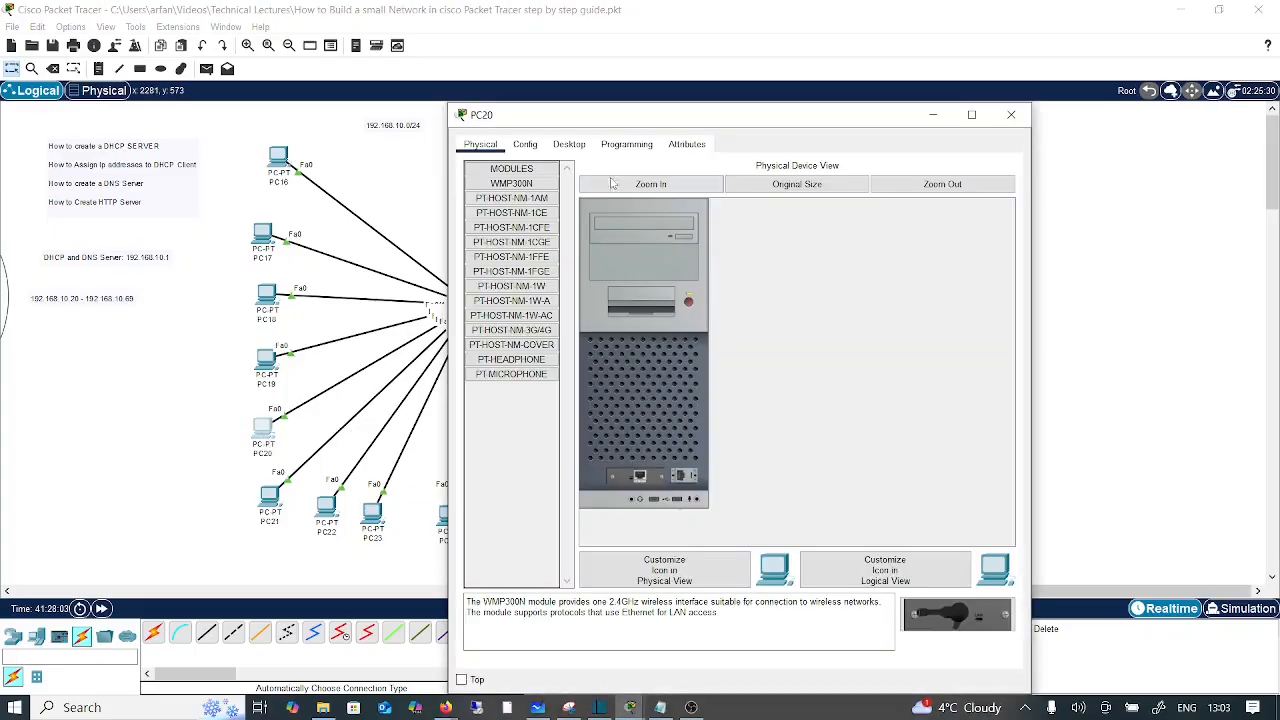
left_click(570, 145)
left_click(512, 208)
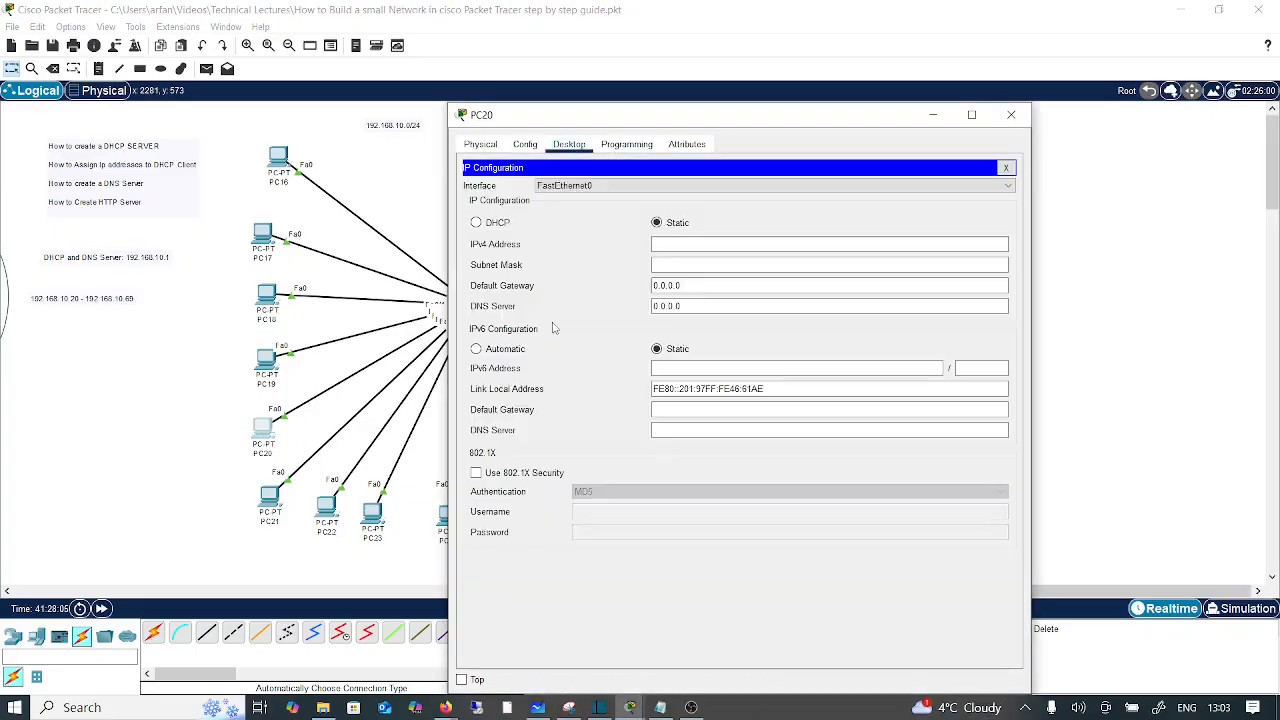
left_click(497, 224)
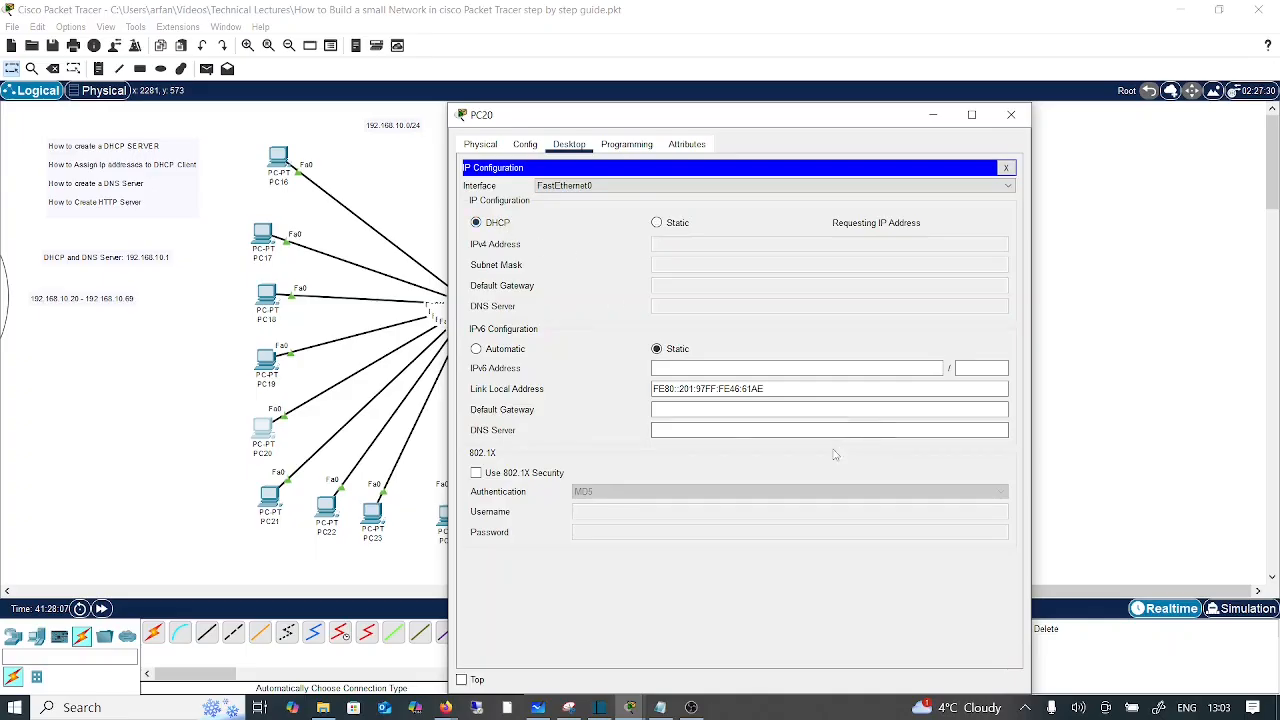
left_click(1012, 116)
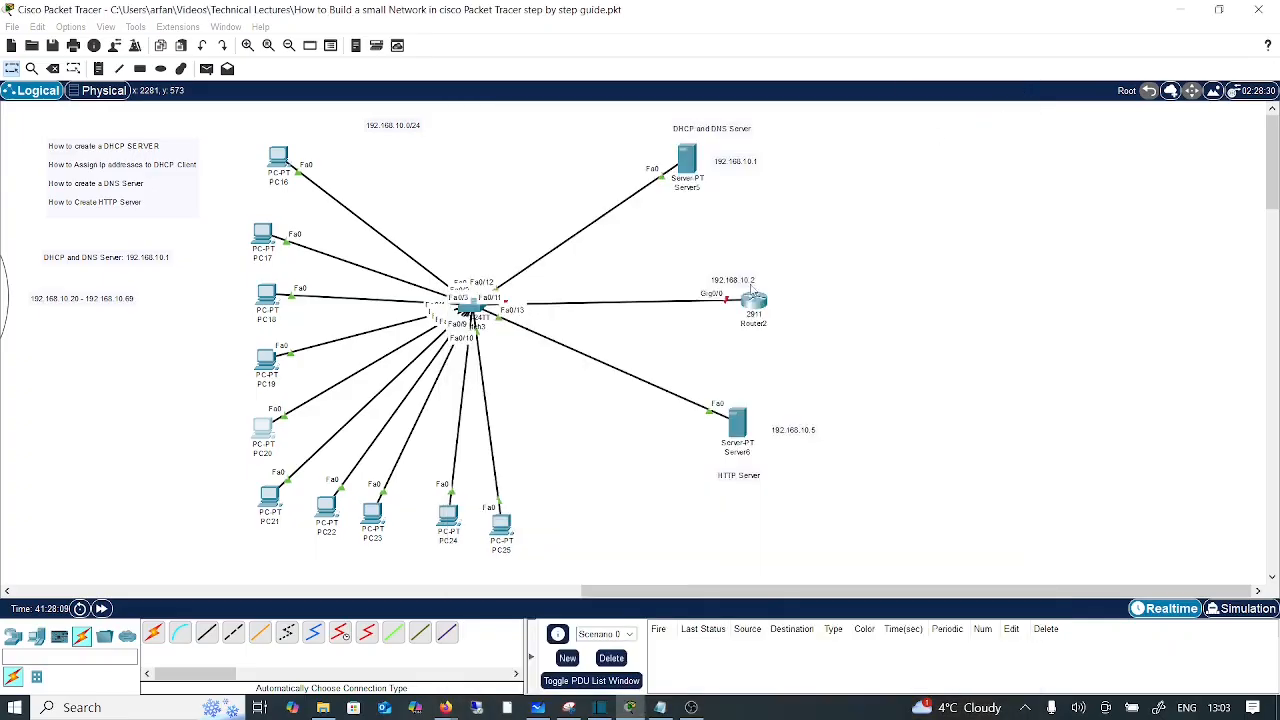
Step: Switch PC21 and PC22 to DHCP addressing
left_click(272, 497)
left_click(569, 146)
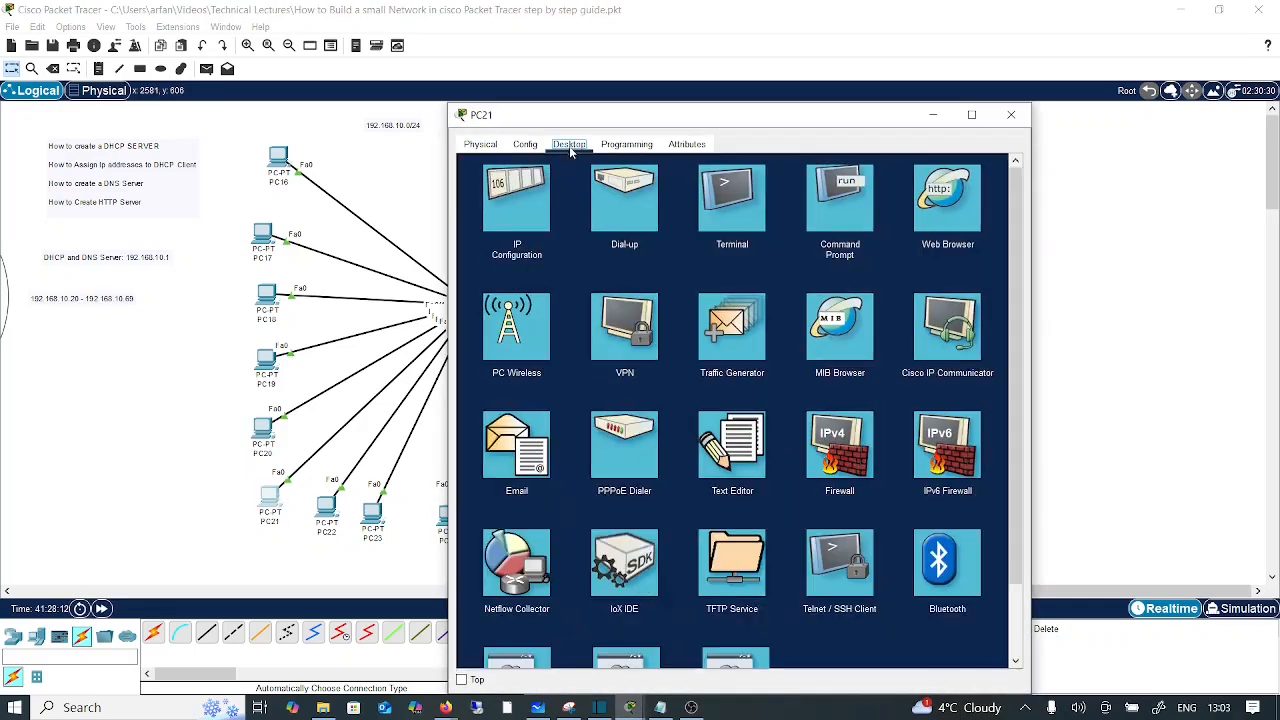
left_click(518, 201)
left_click(510, 225)
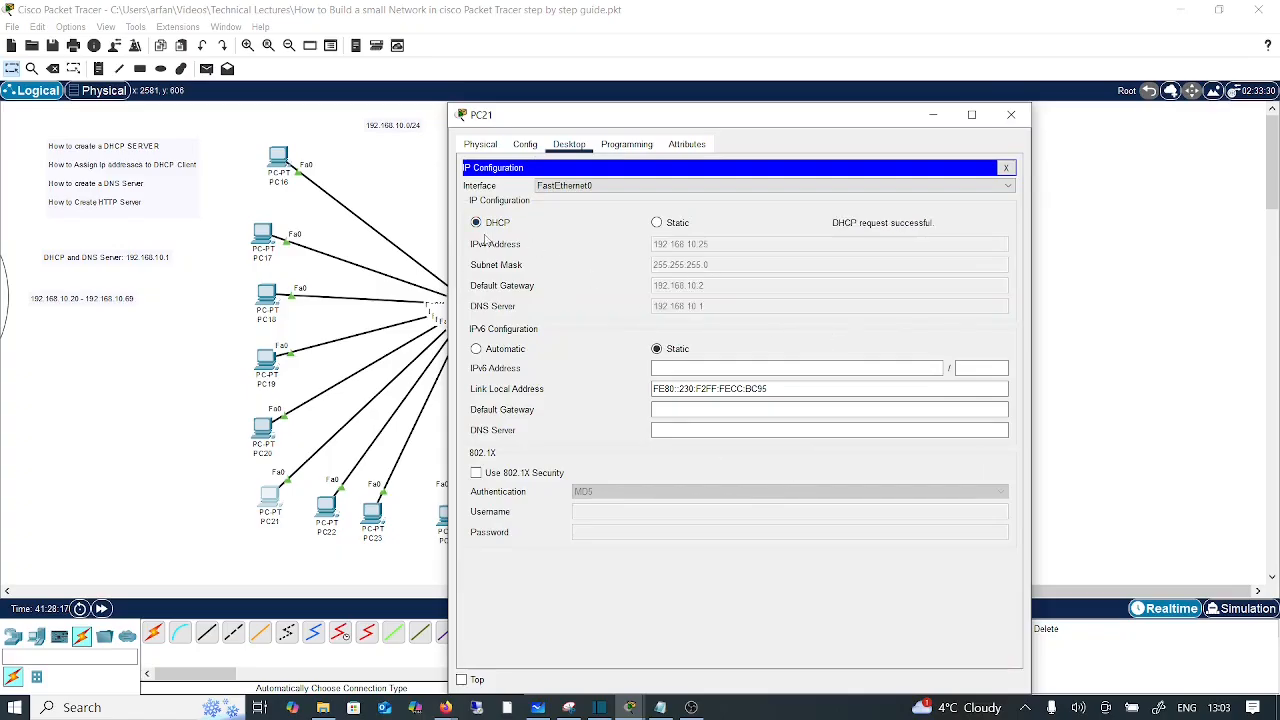
left_click(1011, 114)
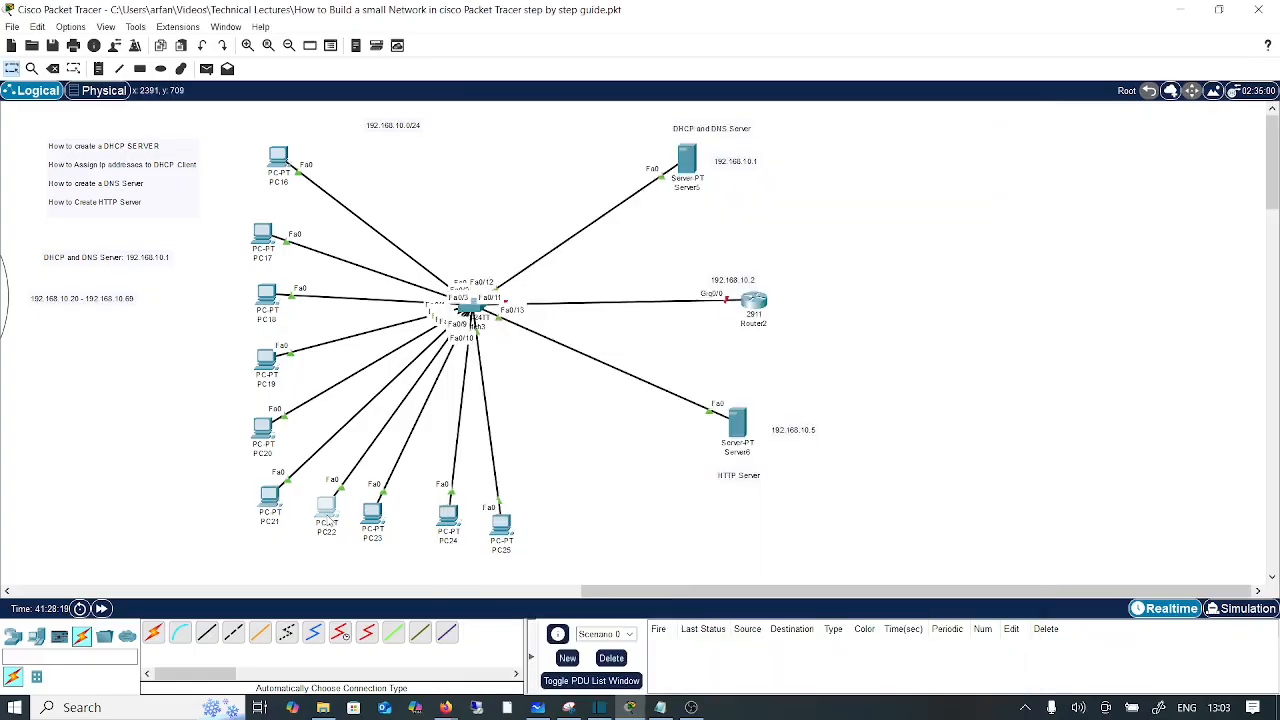
left_click(327, 512)
left_click(568, 181)
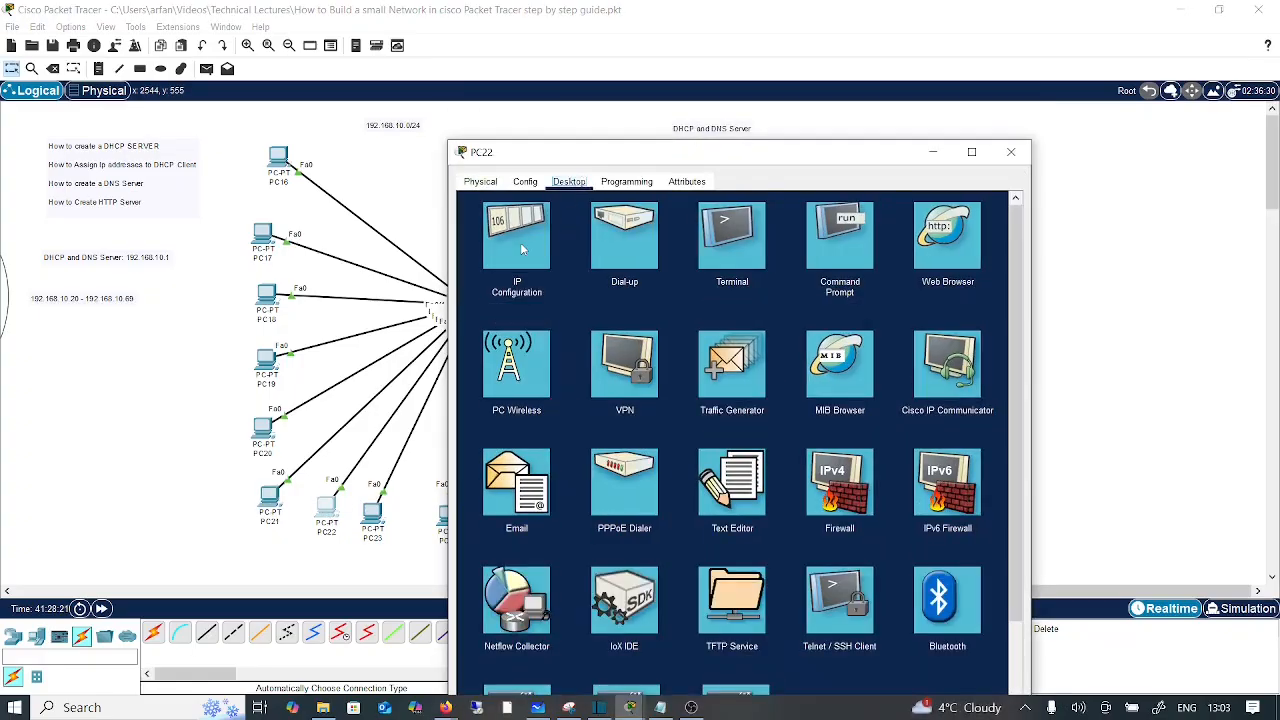
left_click(520, 248)
left_click(497, 261)
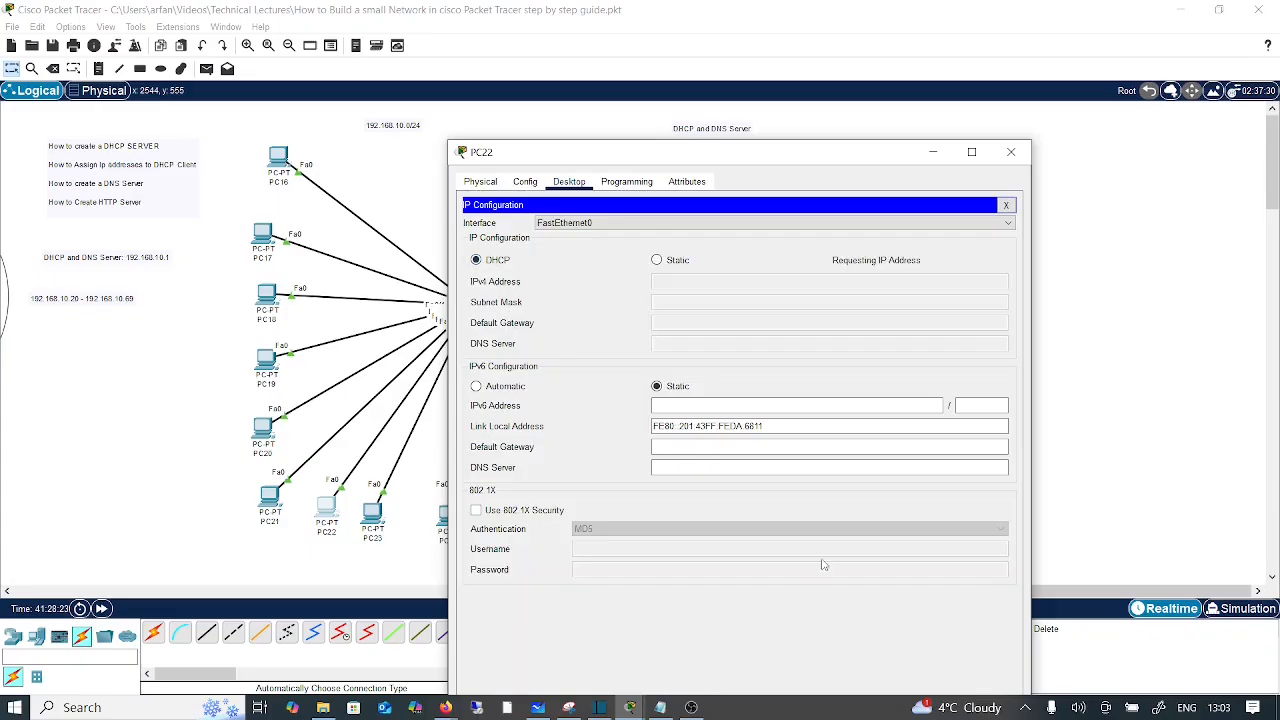
left_click_drag(835, 160, 873, 92)
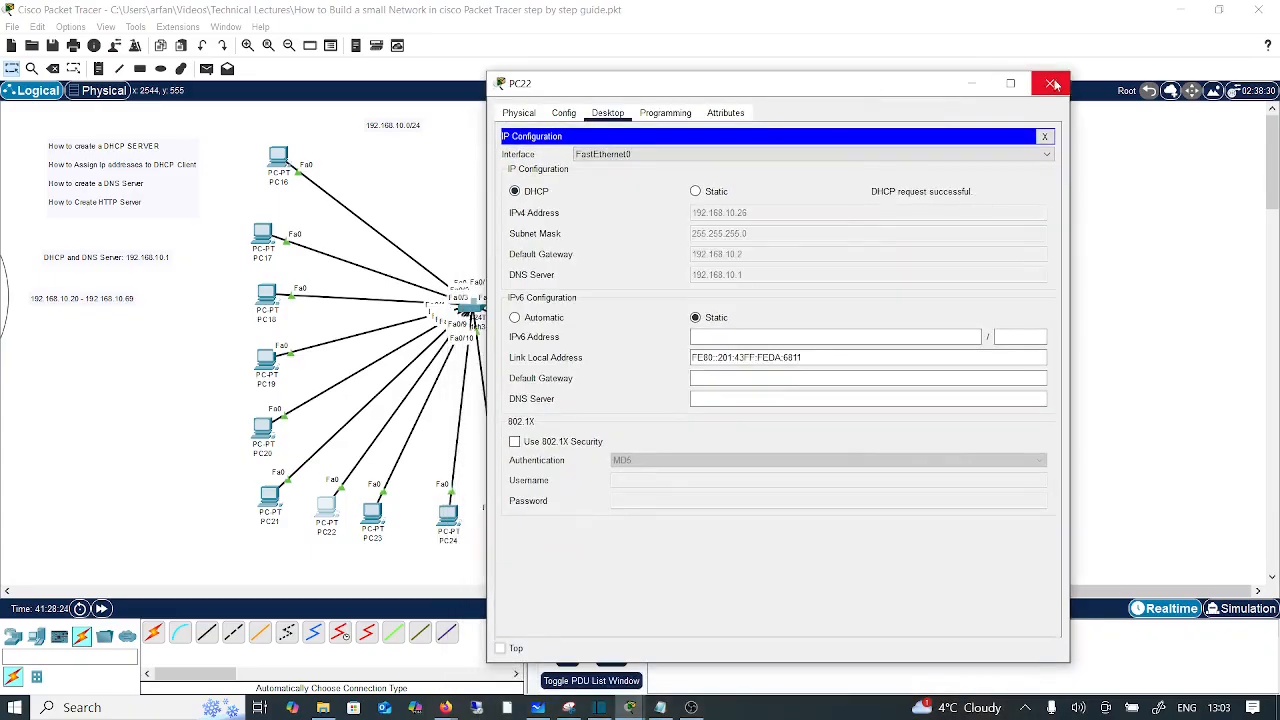
left_click(1051, 85)
Step: Switch PC23 and PC24 to DHCP addressing
left_click(372, 512)
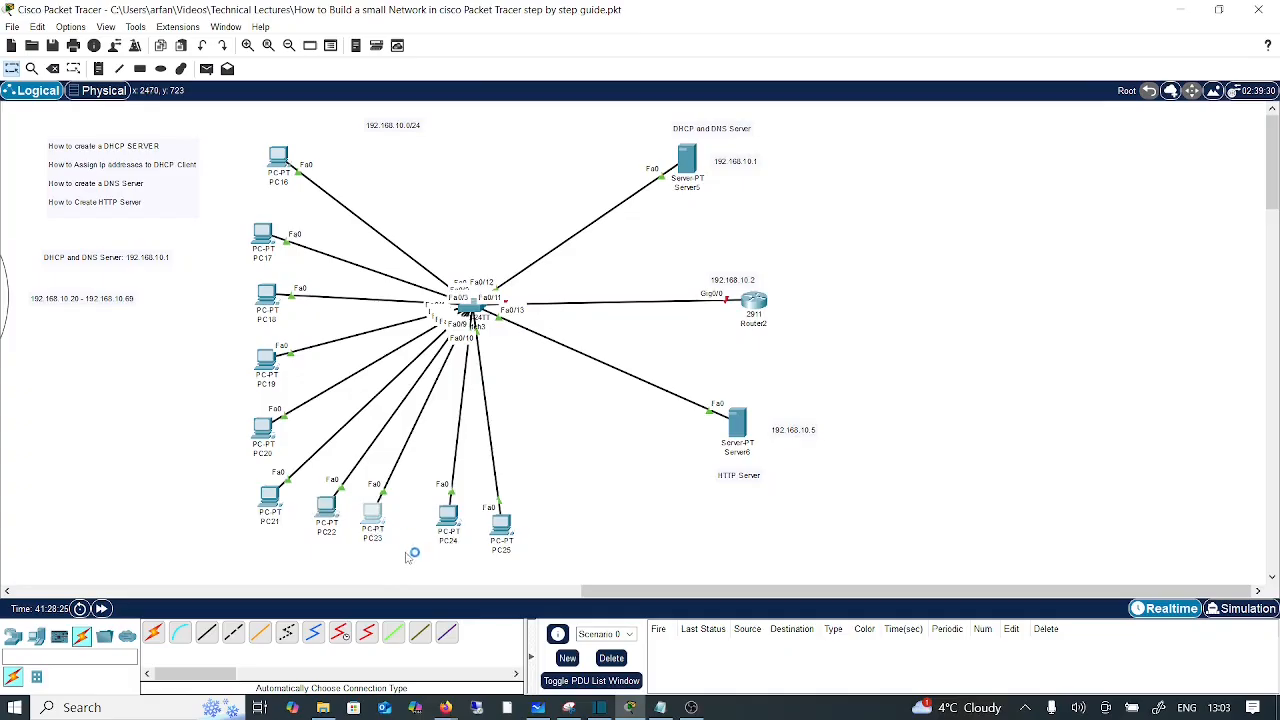
left_click(567, 144)
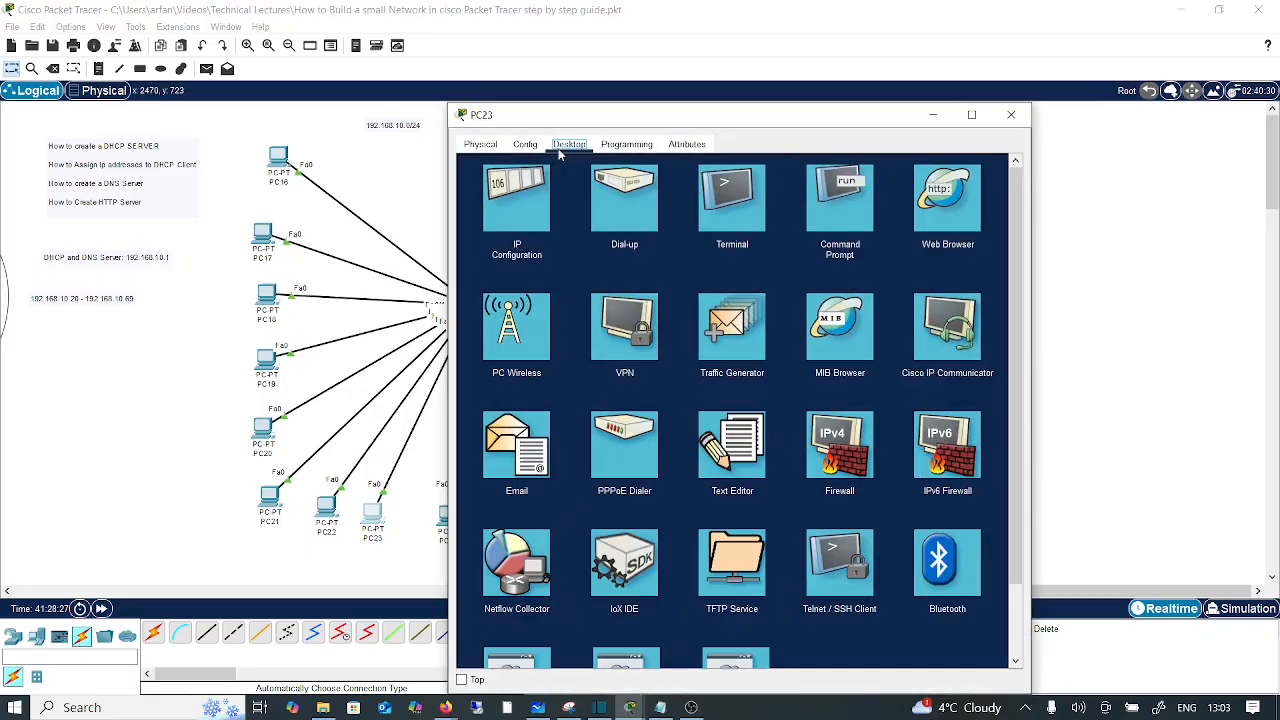
left_click(509, 214)
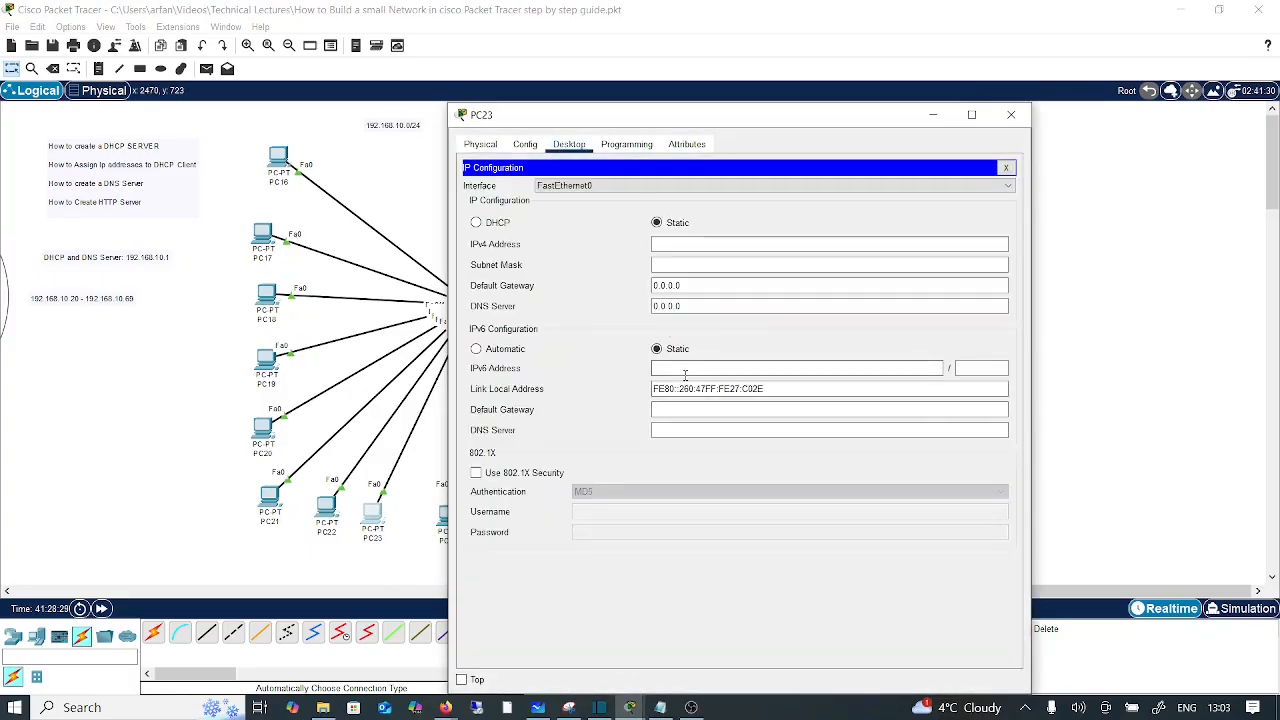
left_click(476, 222)
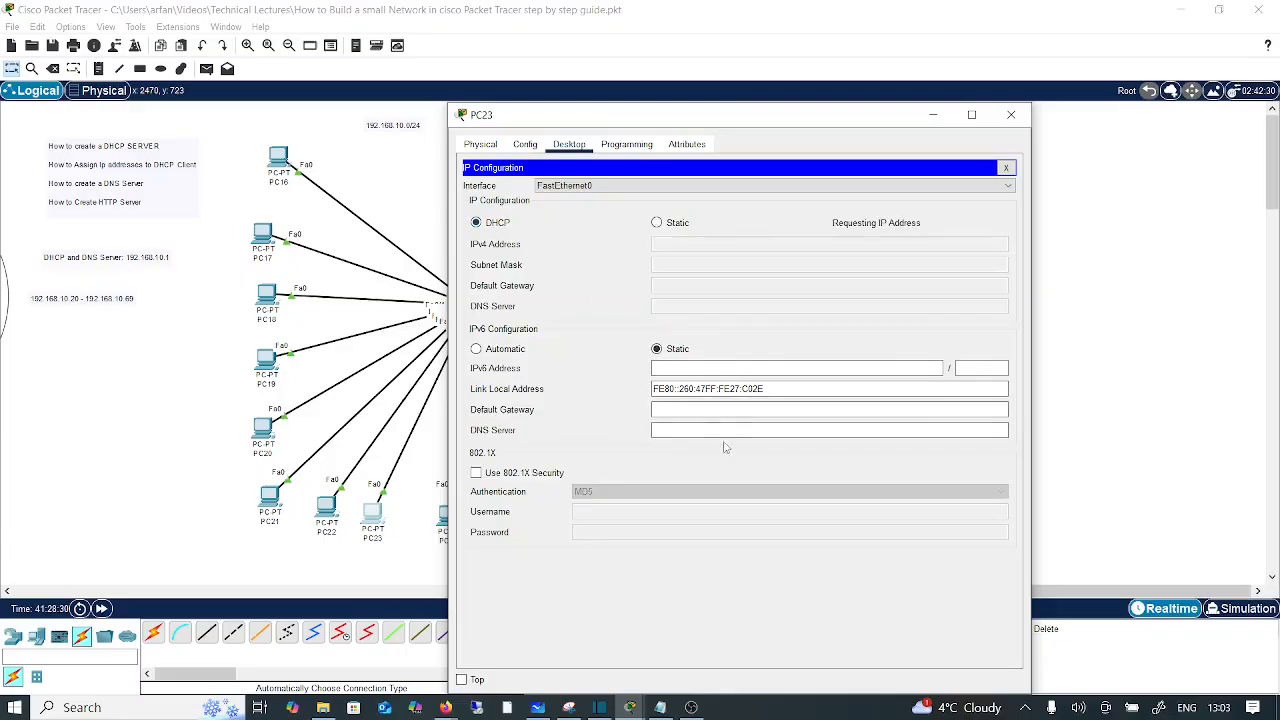
left_click_drag(790, 119, 794, 94)
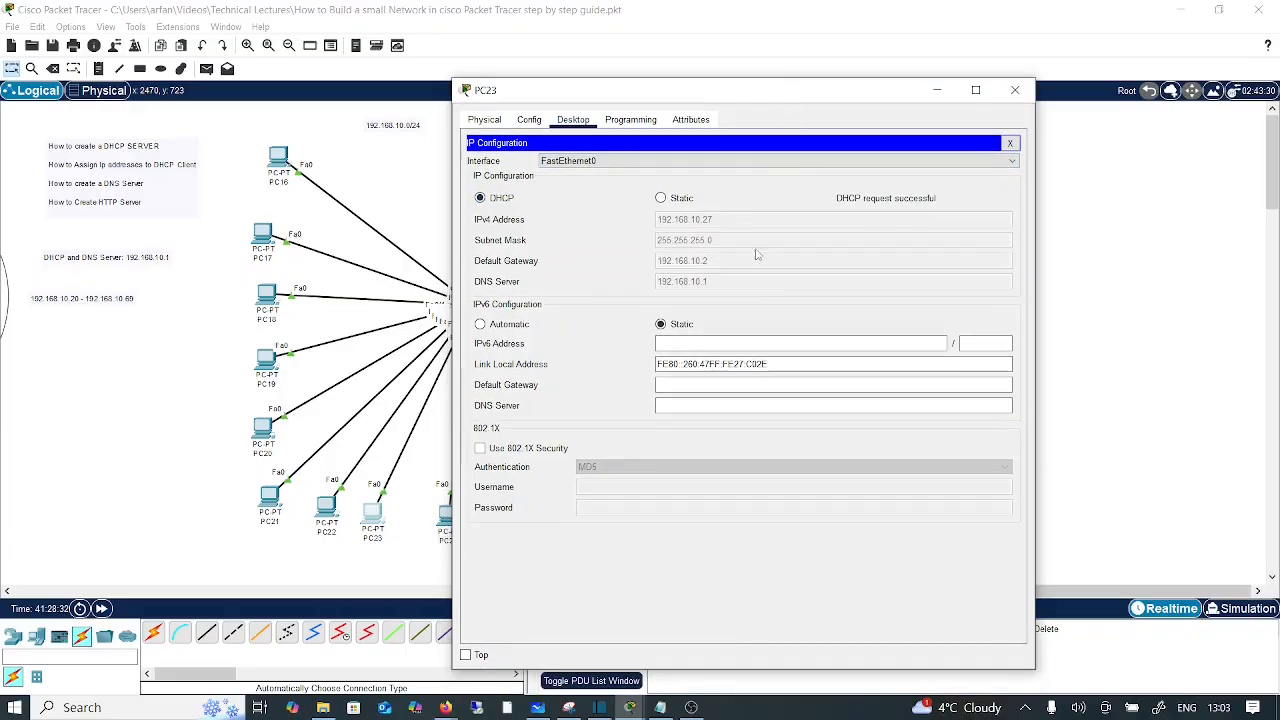
left_click(1015, 90)
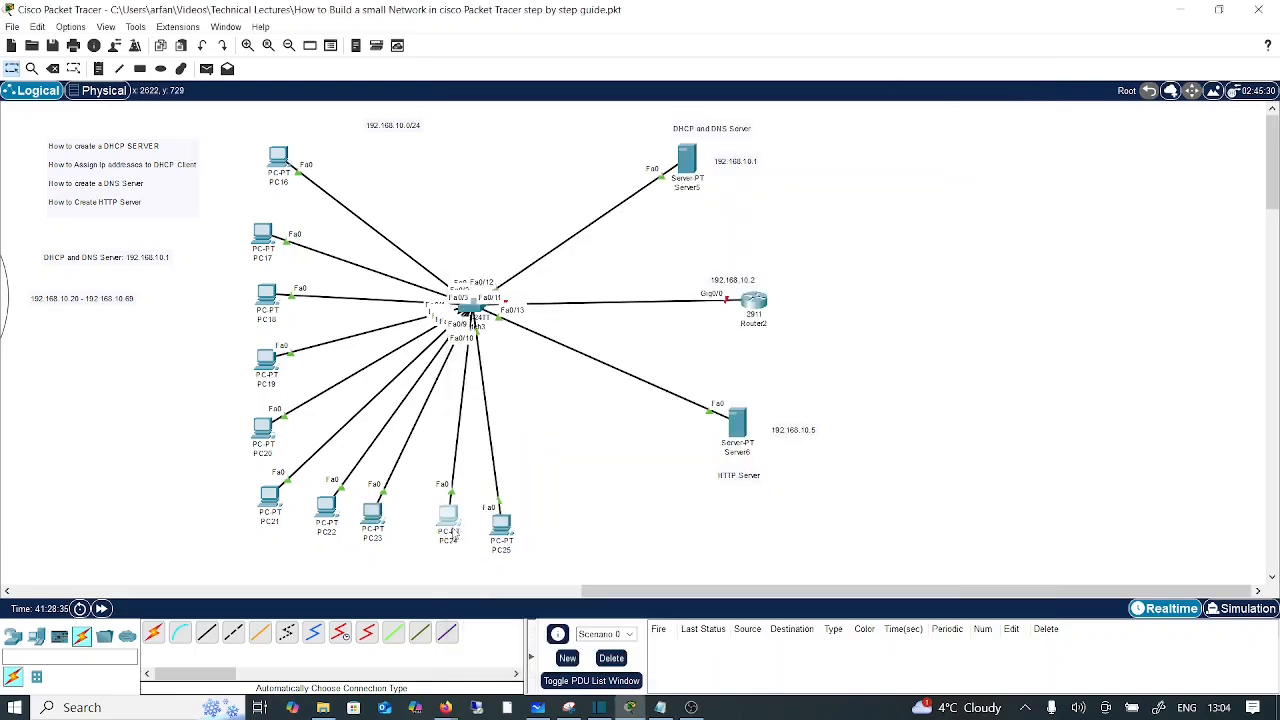
left_click(452, 522)
left_click(569, 144)
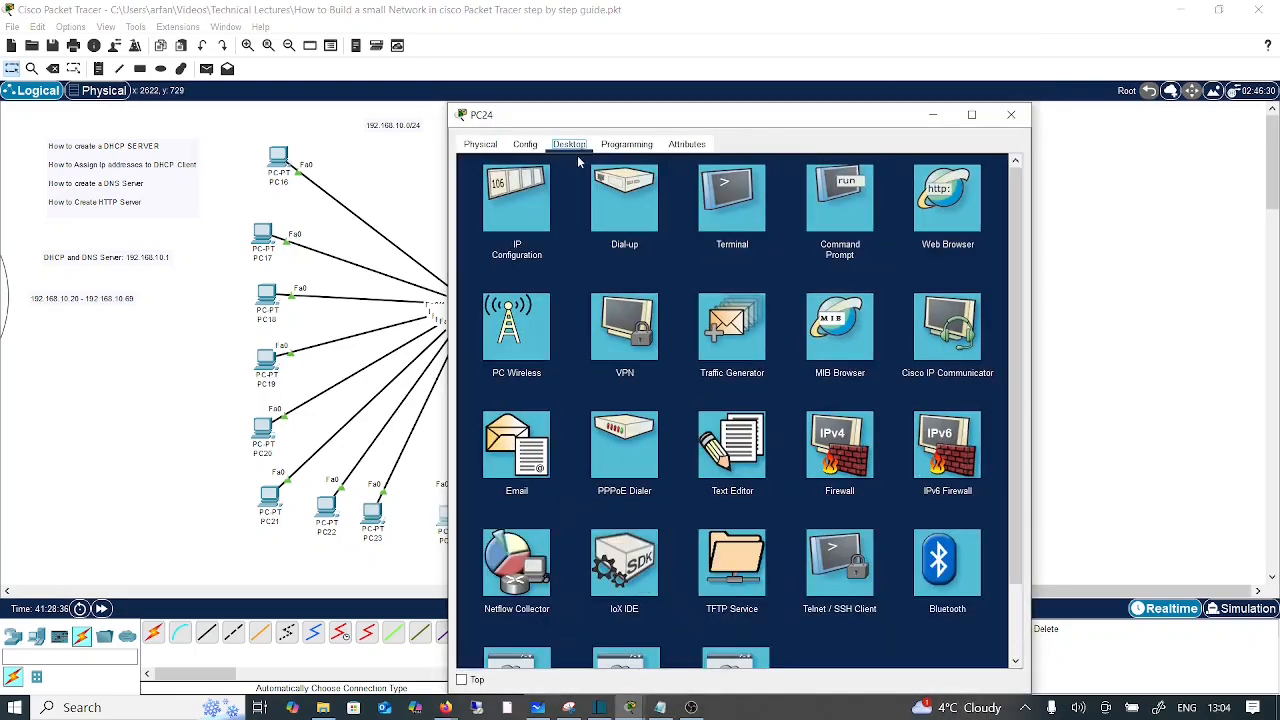
left_click(515, 205)
left_click(500, 224)
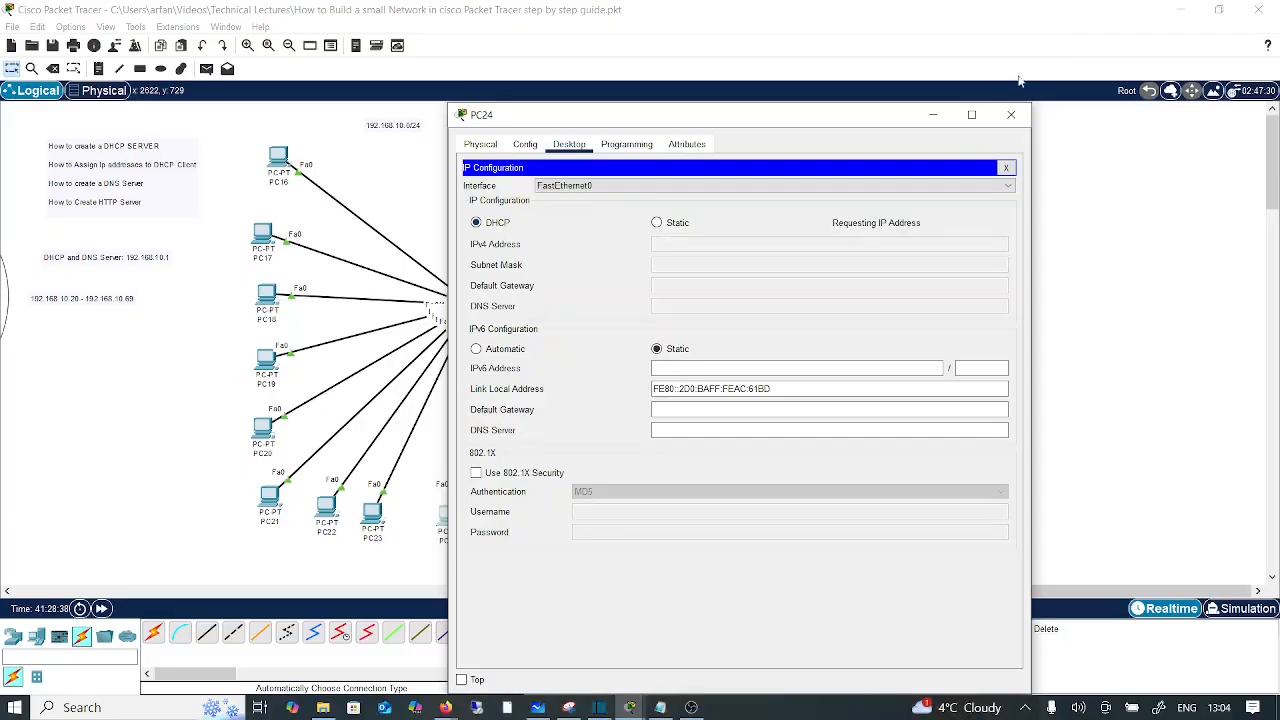
left_click(1011, 114)
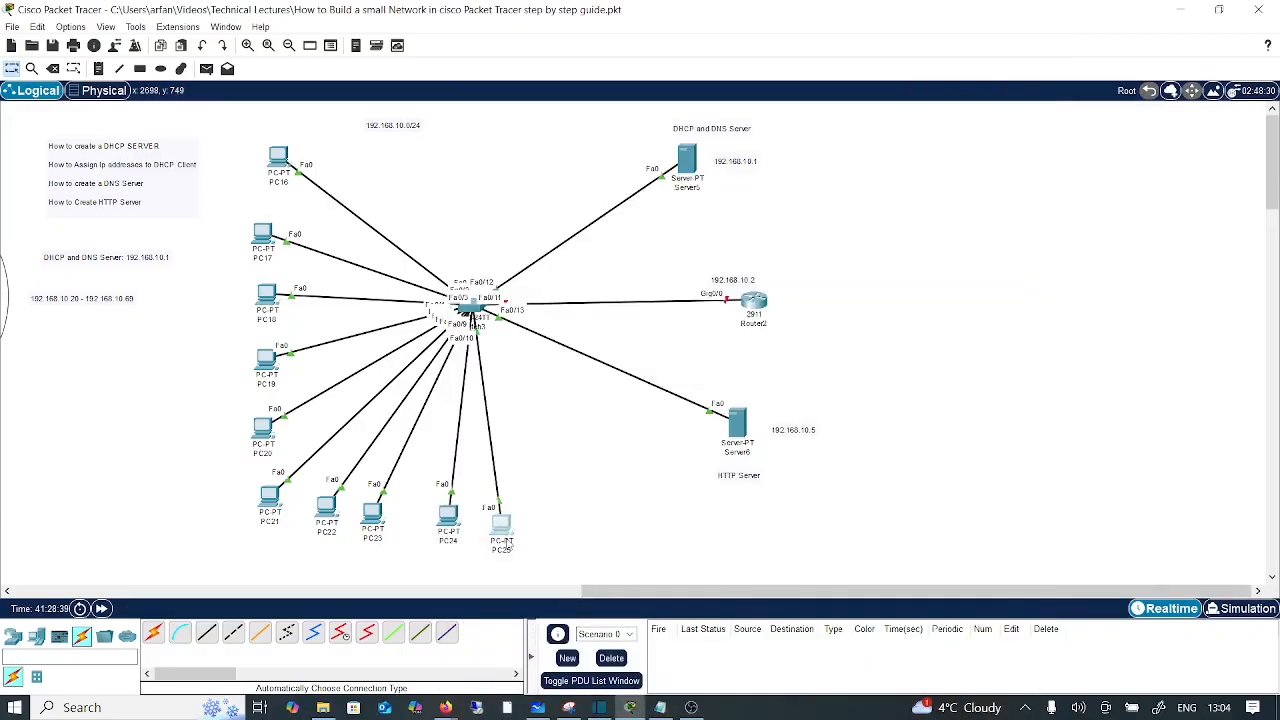
Step: Switch PC25 to DHCP so it leases 192.168.10.29 with gateway 192.168.10.2
left_click(505, 530)
left_click(569, 144)
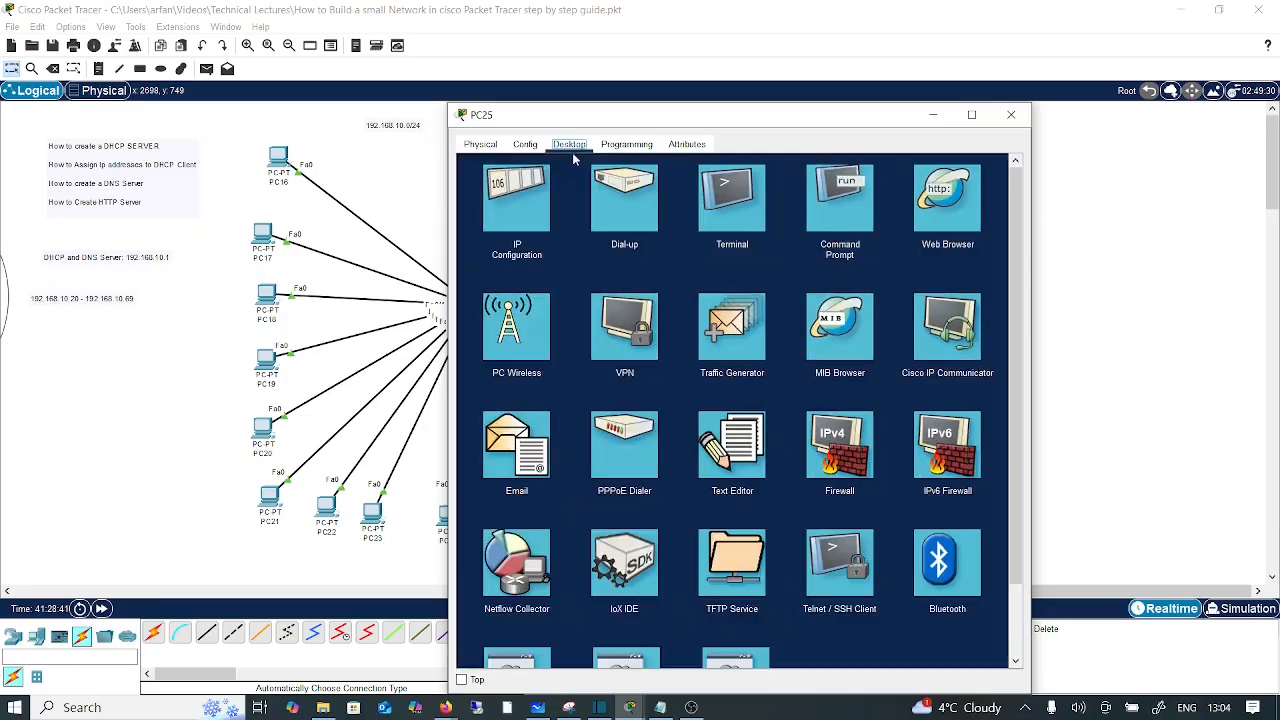
left_click(515, 202)
left_click(488, 222)
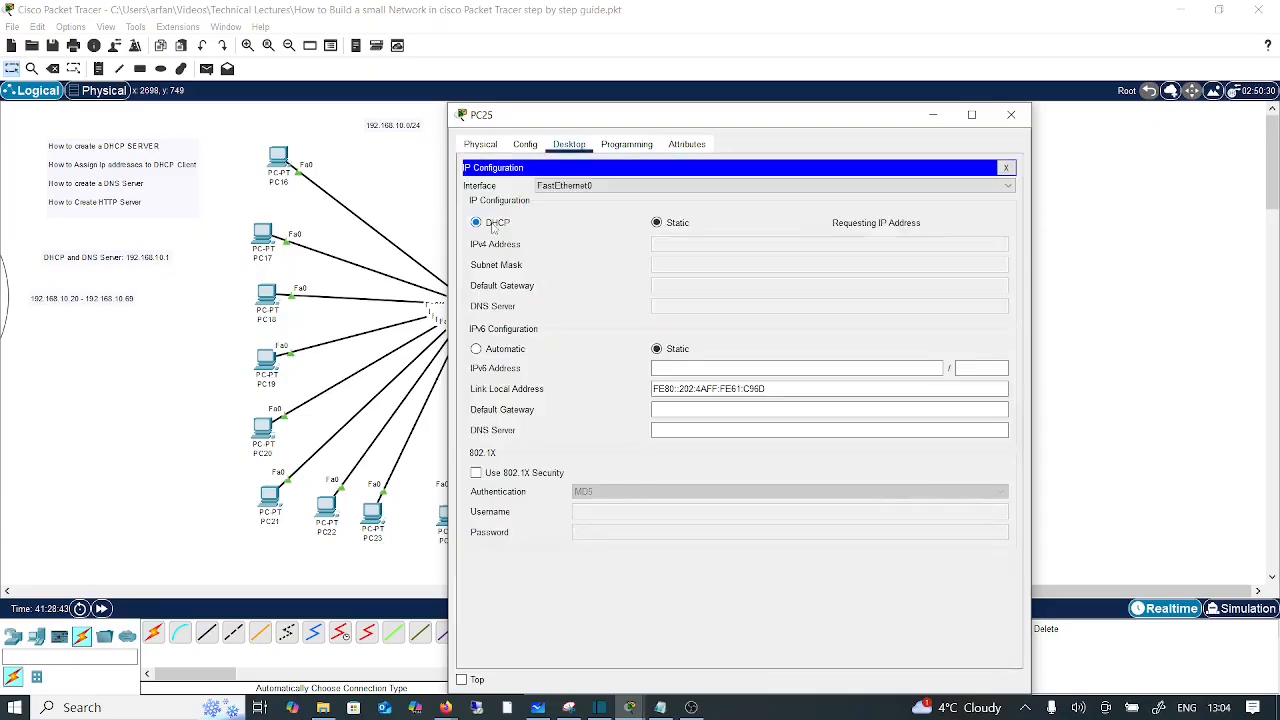
left_click(1012, 117)
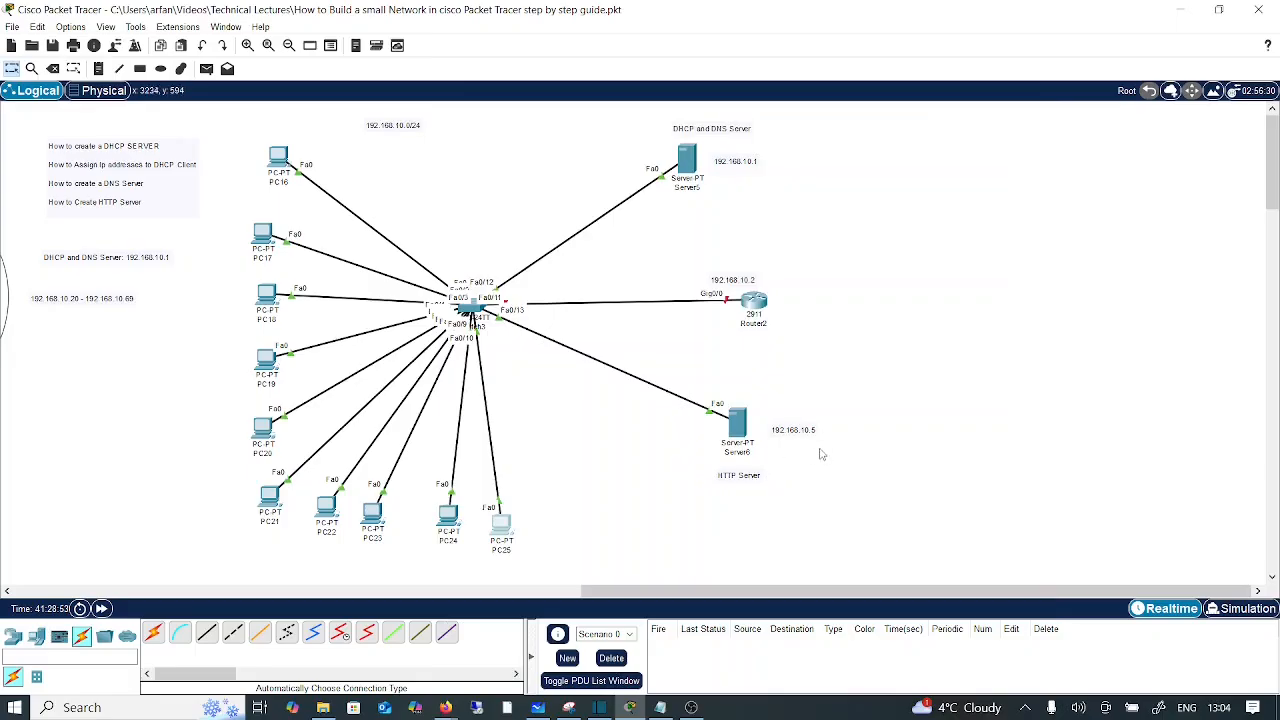
Step: Give Server6 static IP 192.168.10.5, mask 255.255.255.0, gateway 192.168.10.2 and DNS 192.168.10.1
left_click(745, 425)
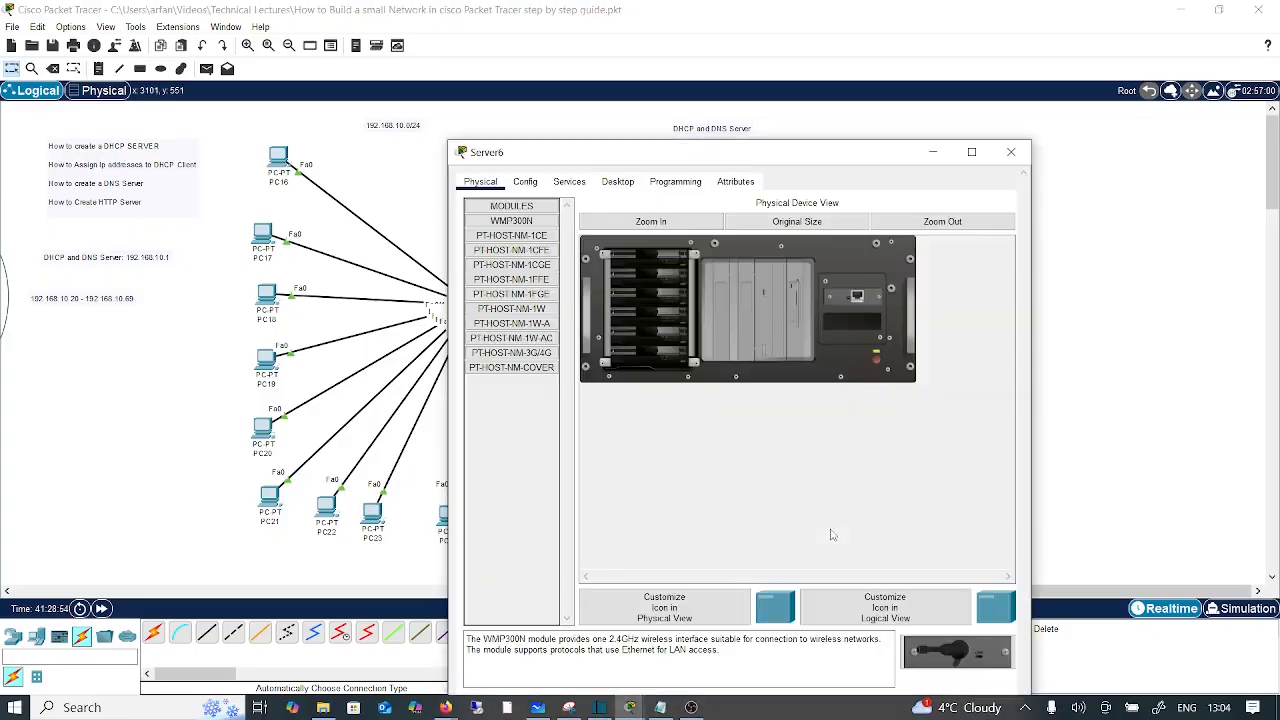
left_click_drag(727, 152, 289, 133)
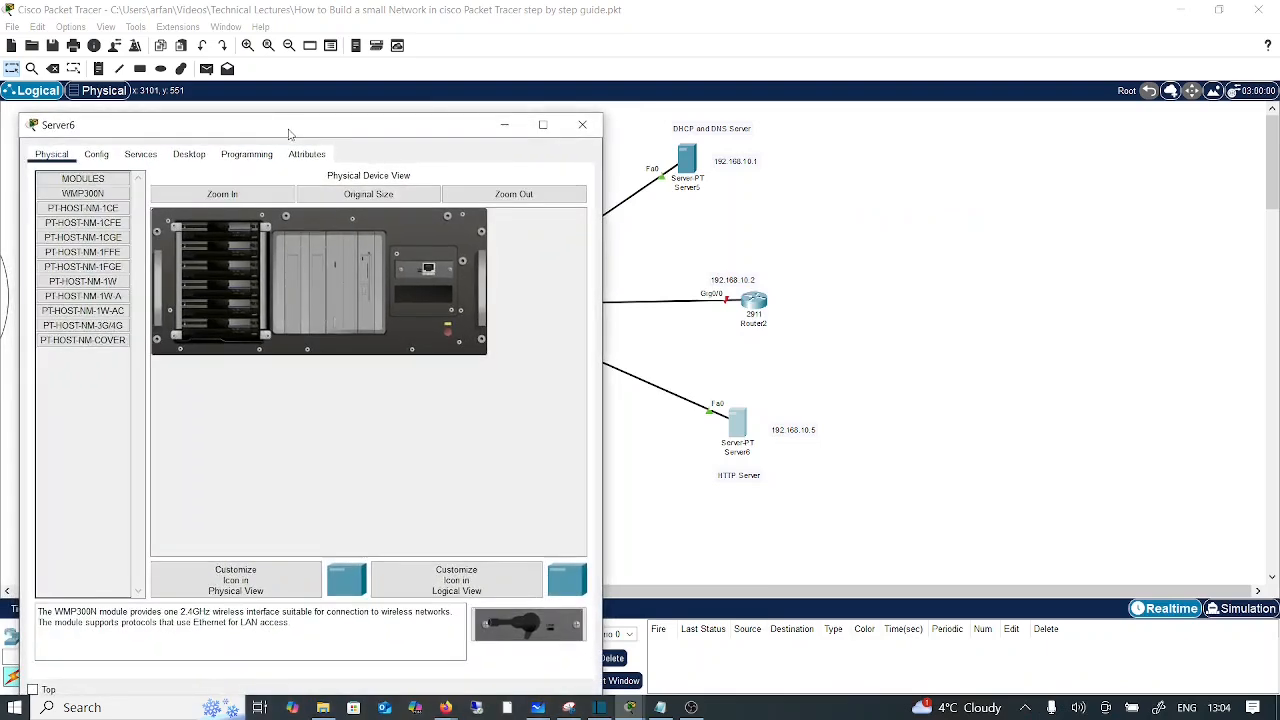
left_click(184, 160)
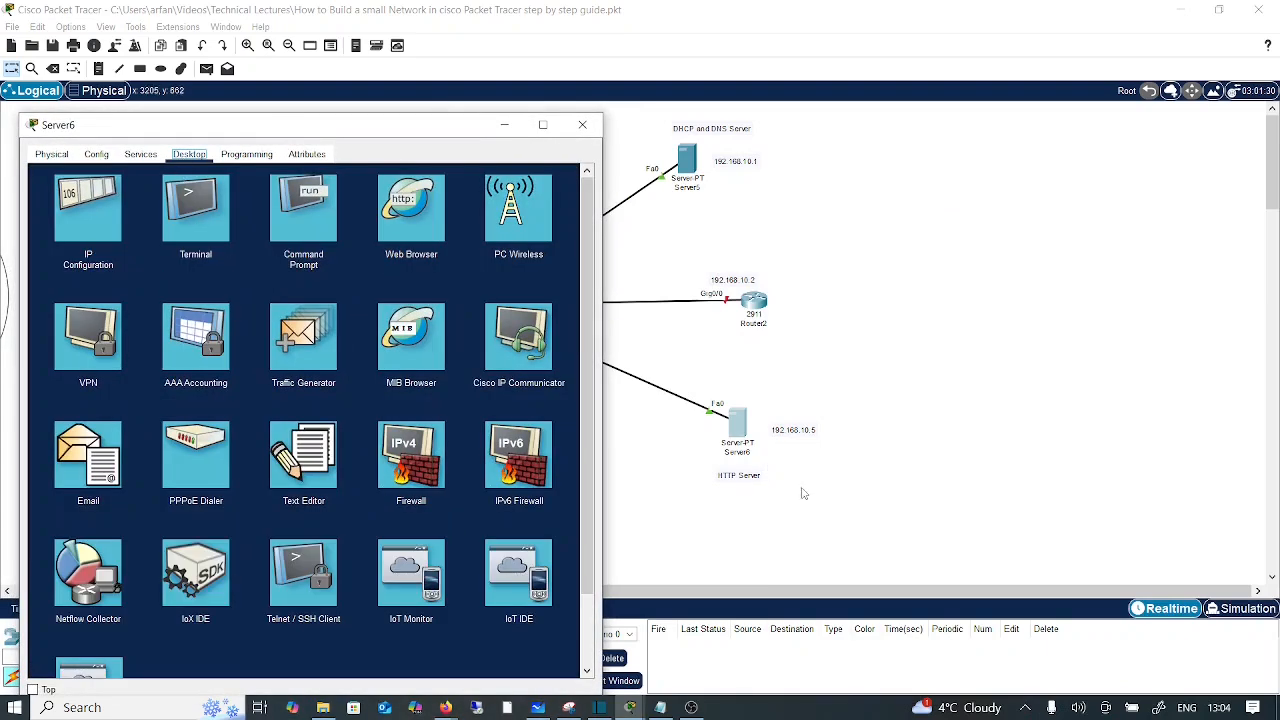
left_click(97, 222)
left_click(241, 239)
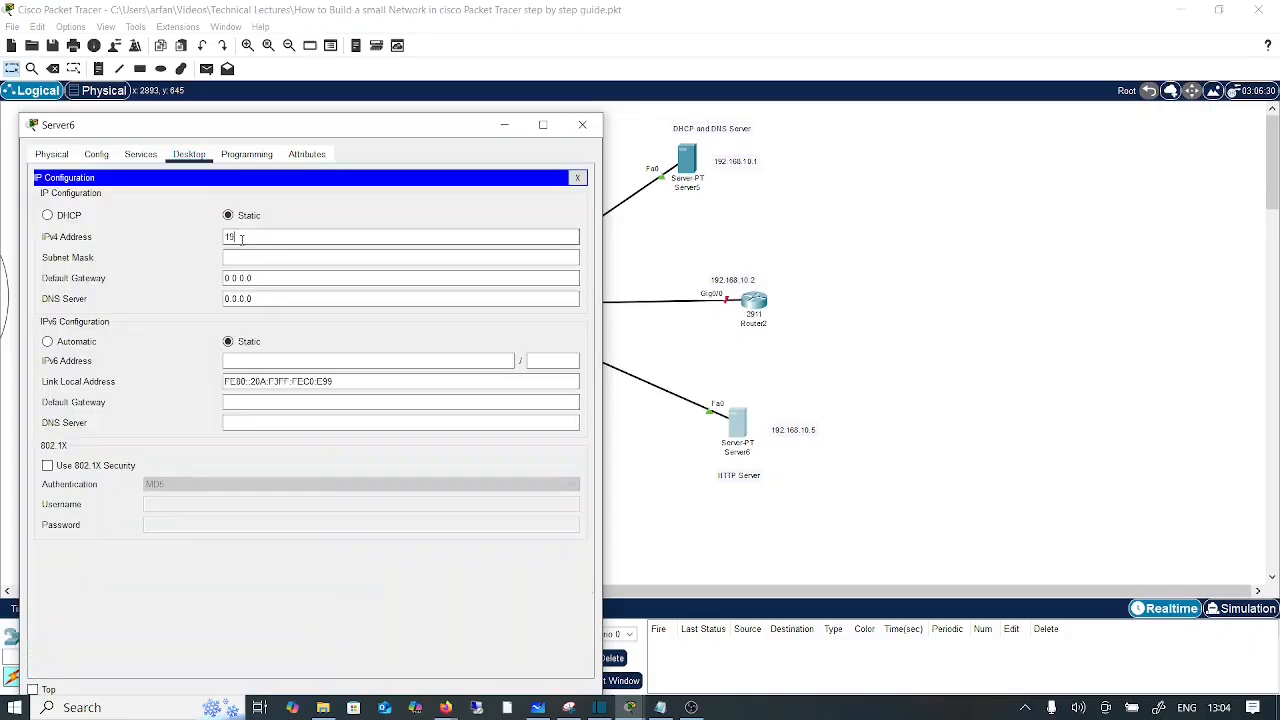
type("192.168.10.5")
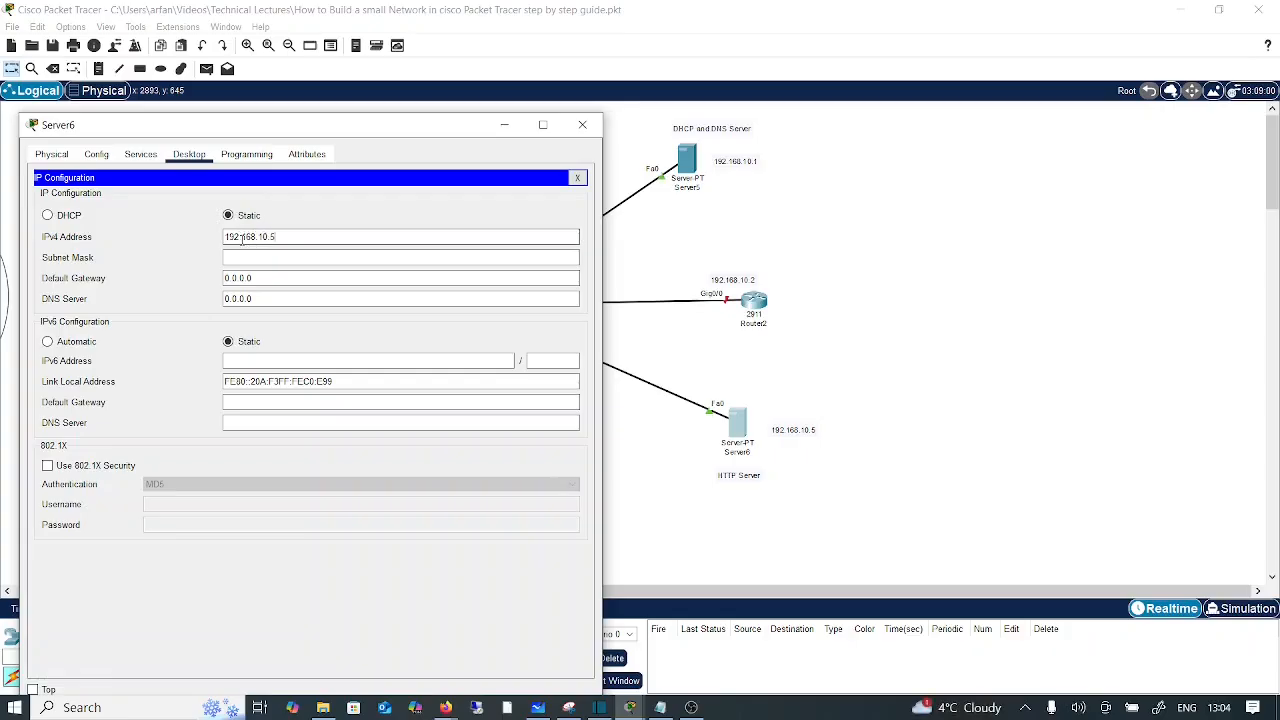
key("Tab")
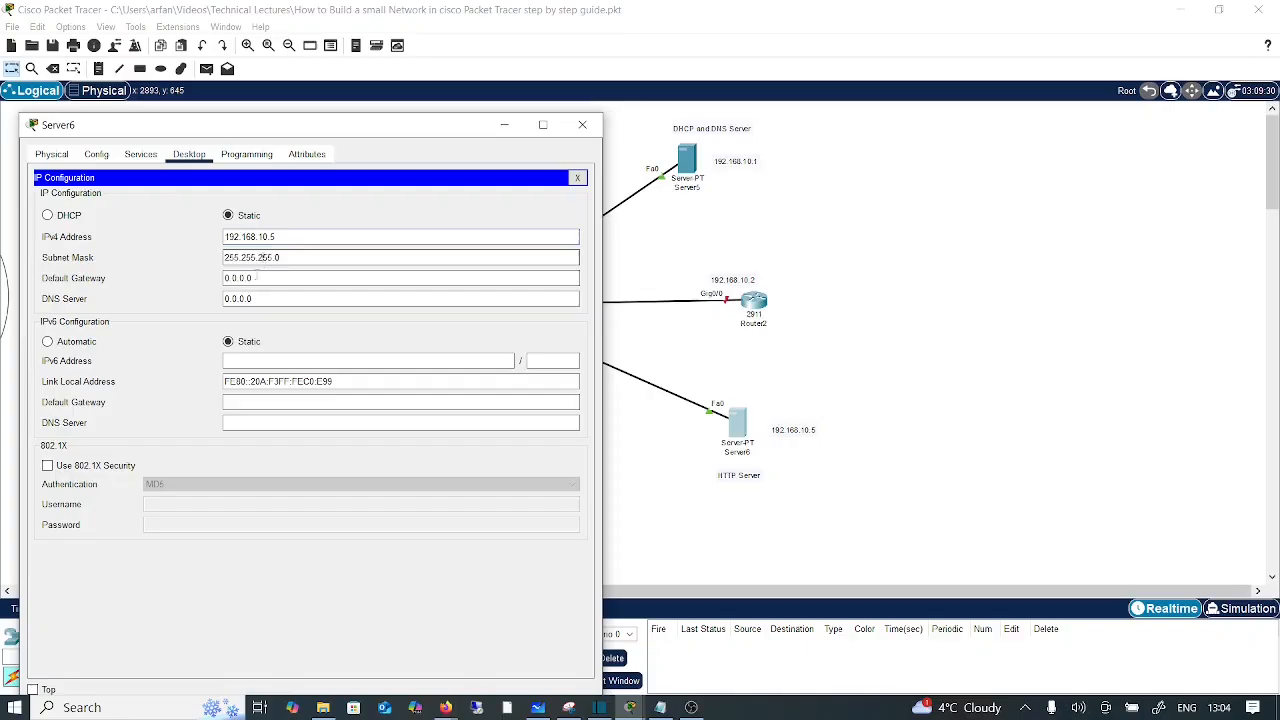
key("Tab")
type("19")
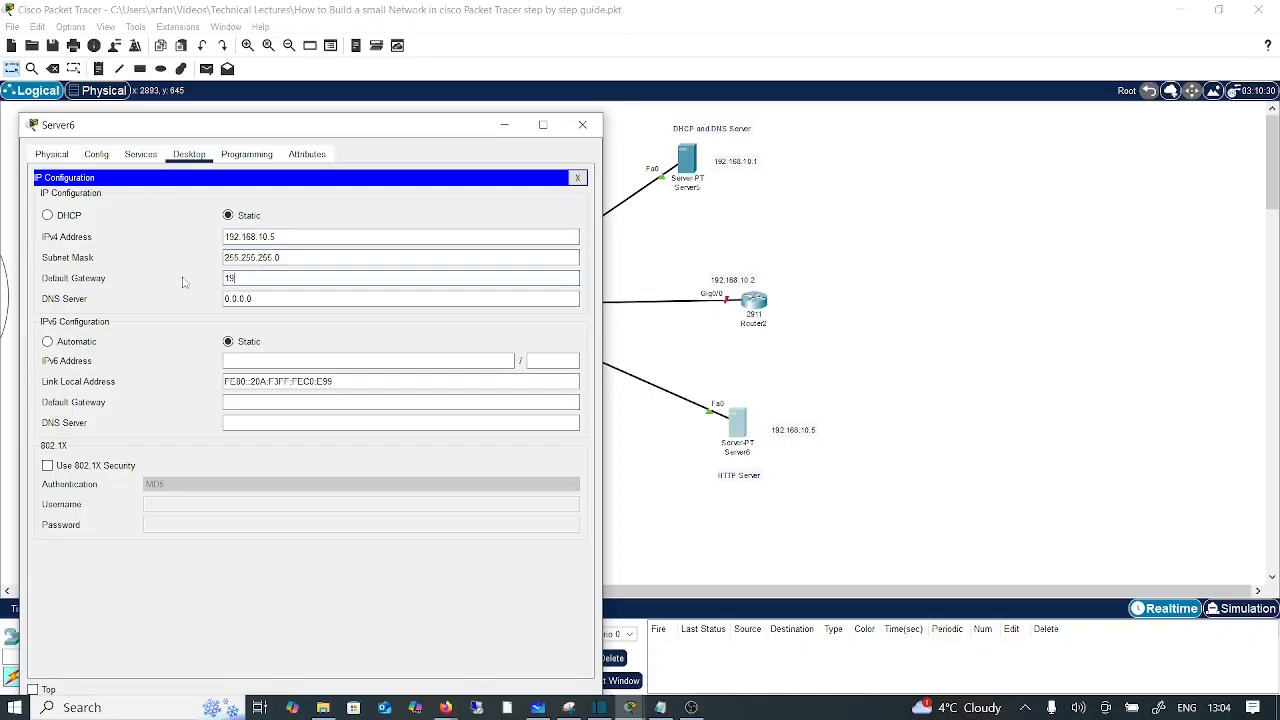
type("2.168")
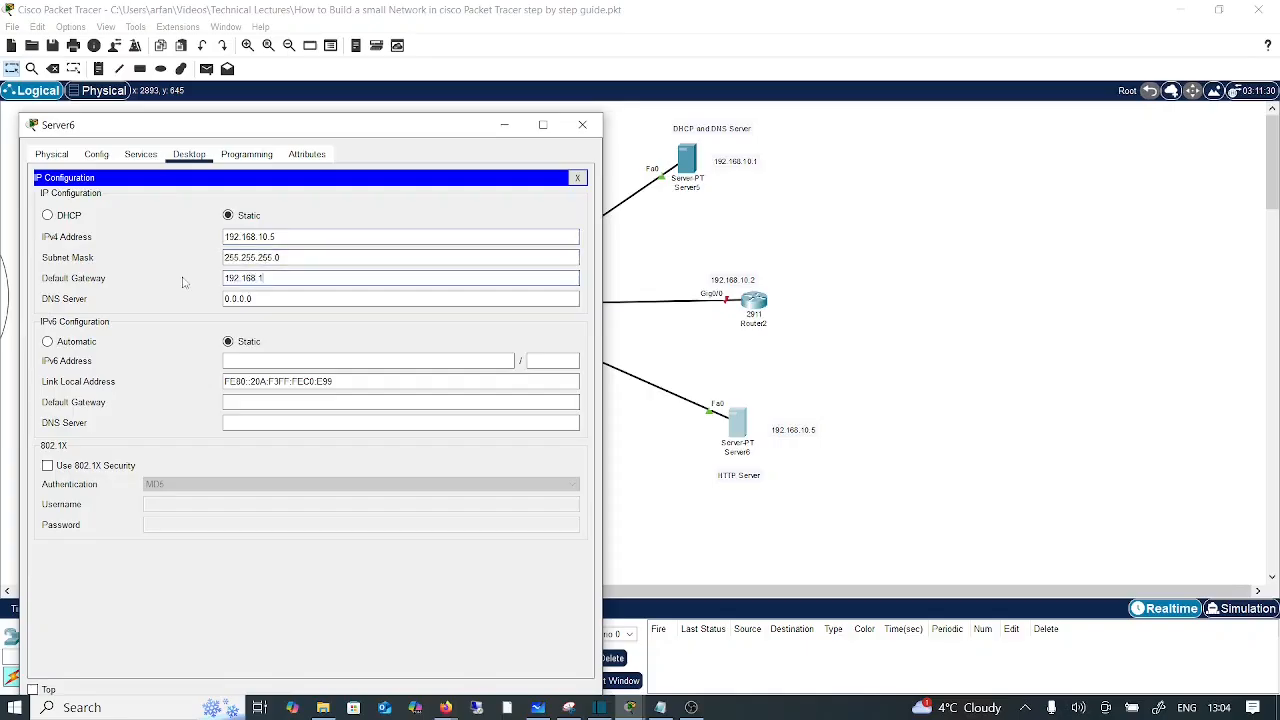
type(".10.2")
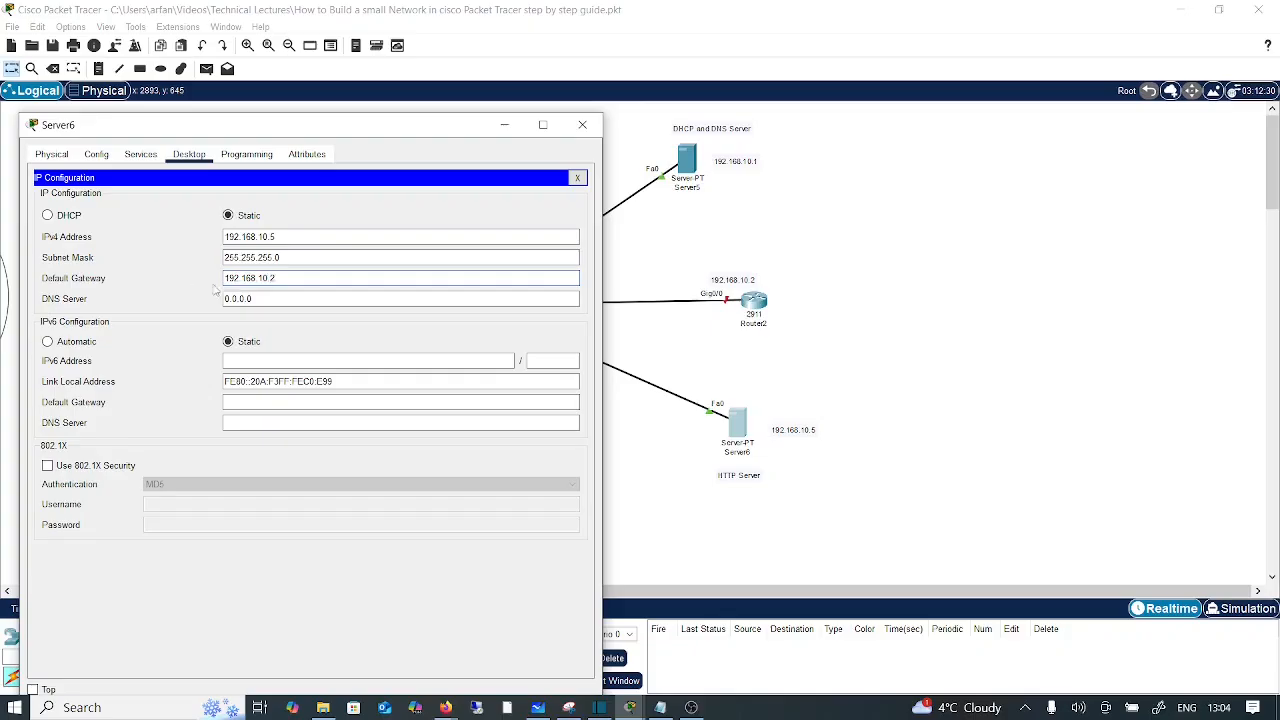
key("ctrl+a")
type("1")
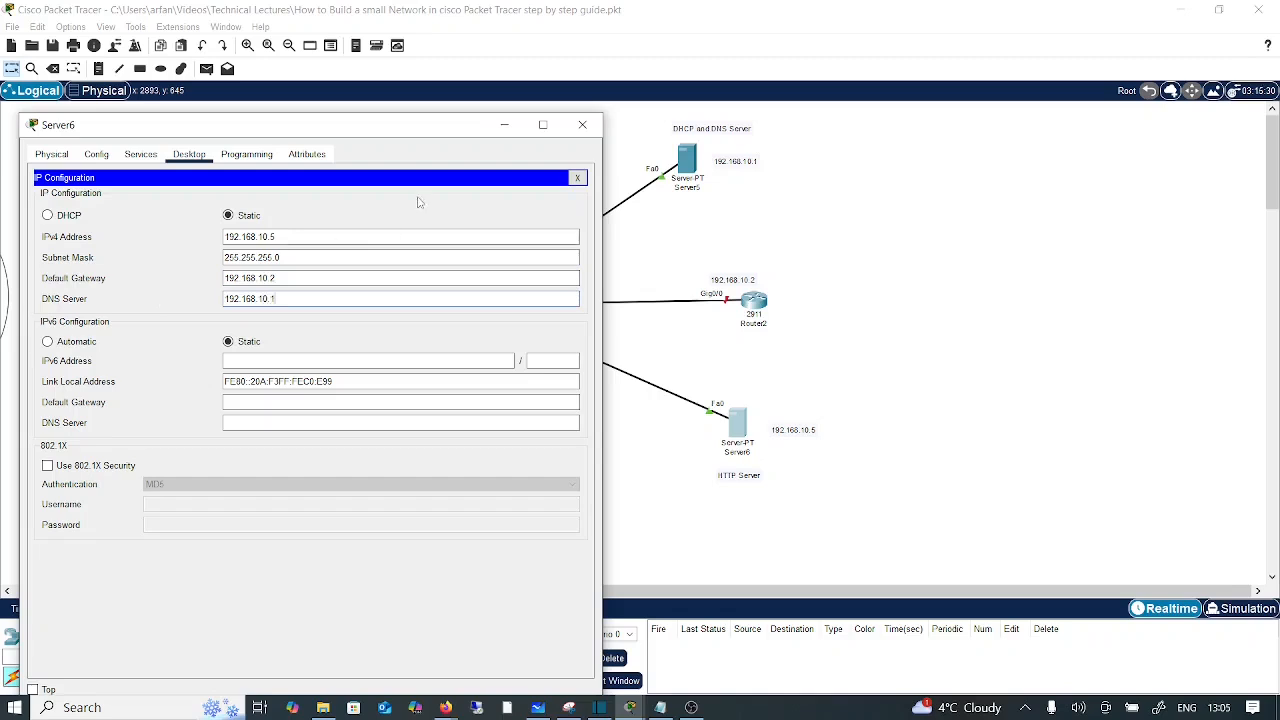
left_click(136, 157)
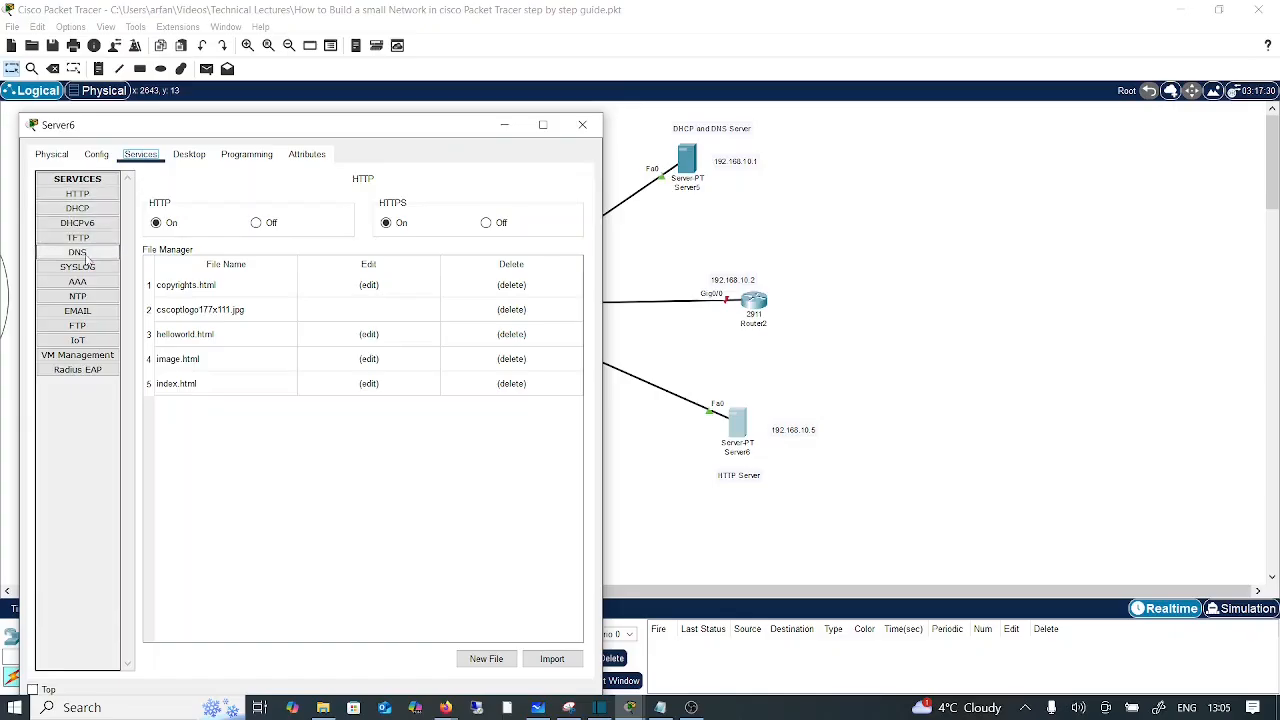
Step: Review Server6's HTTP service files, then minimize its window
left_click(84, 199)
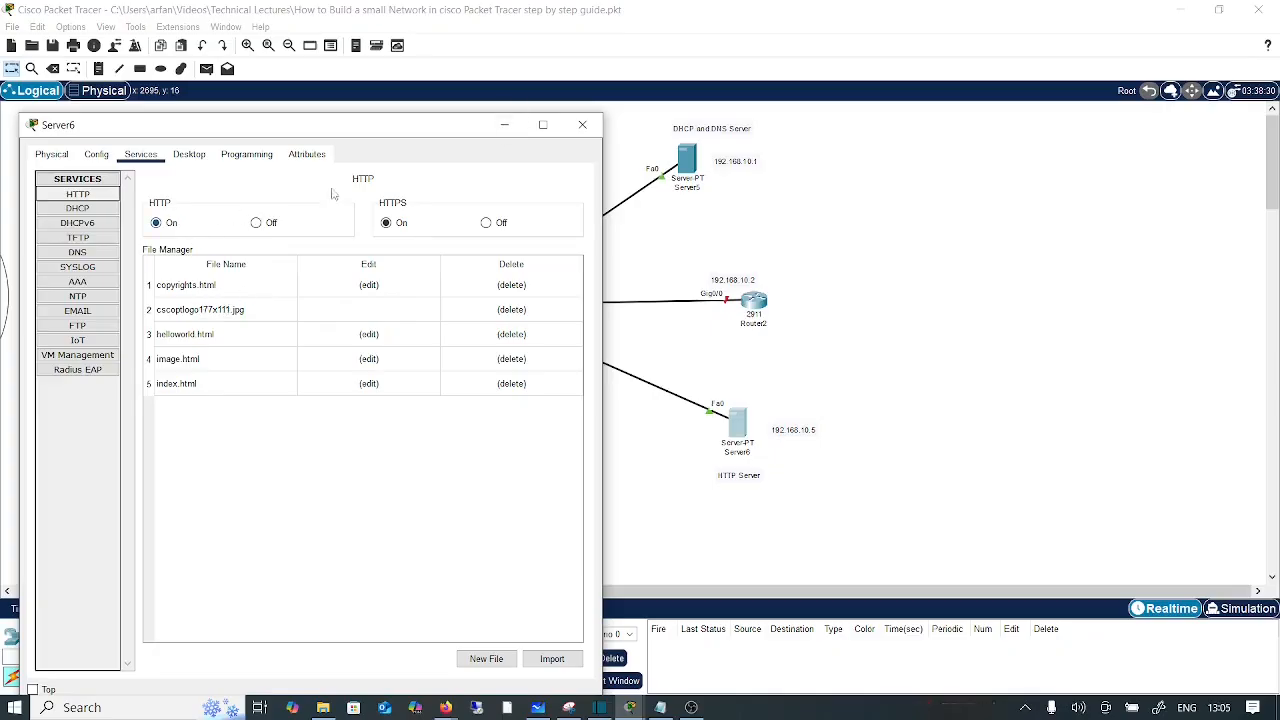
left_click(504, 127)
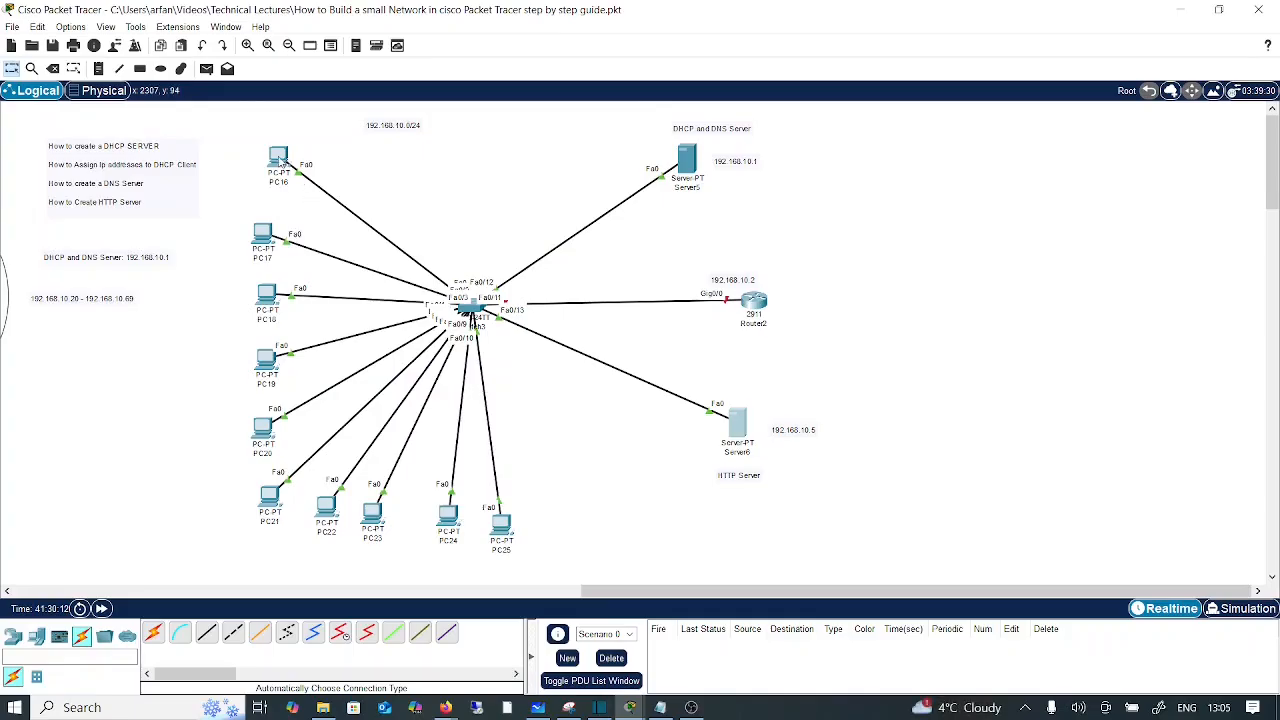
left_click(279, 160)
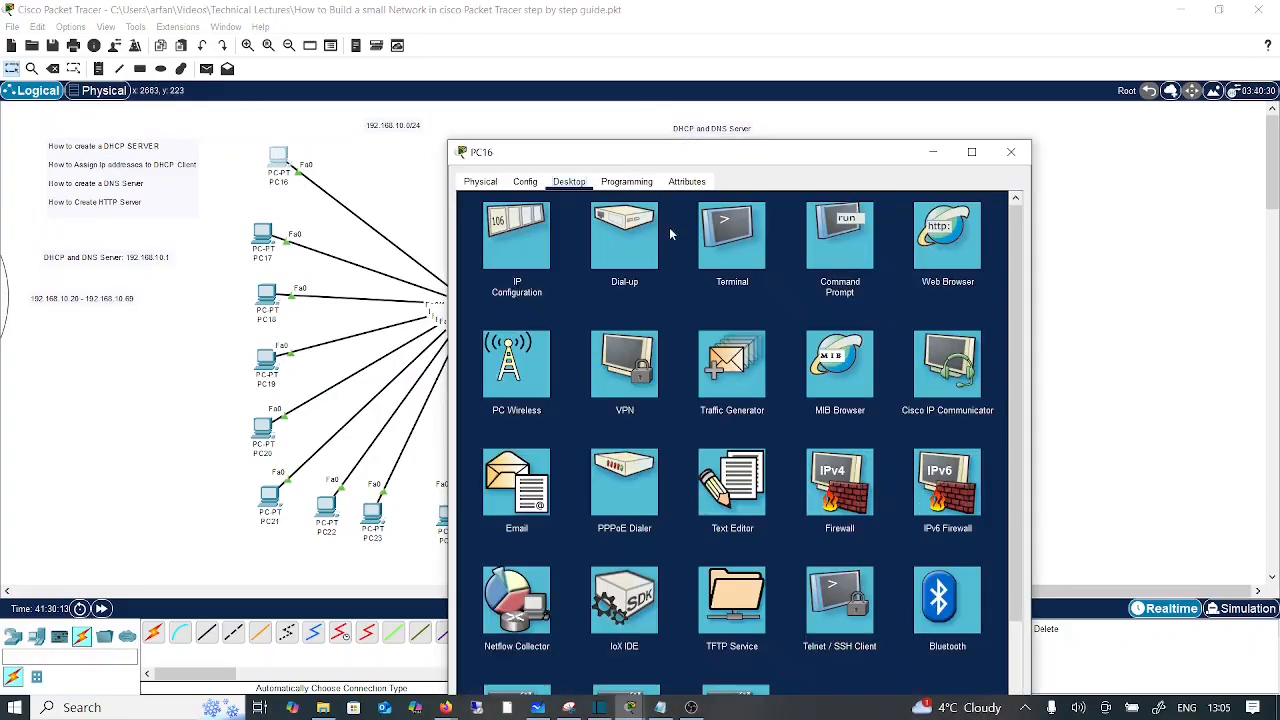
left_click_drag(705, 151, 732, 151)
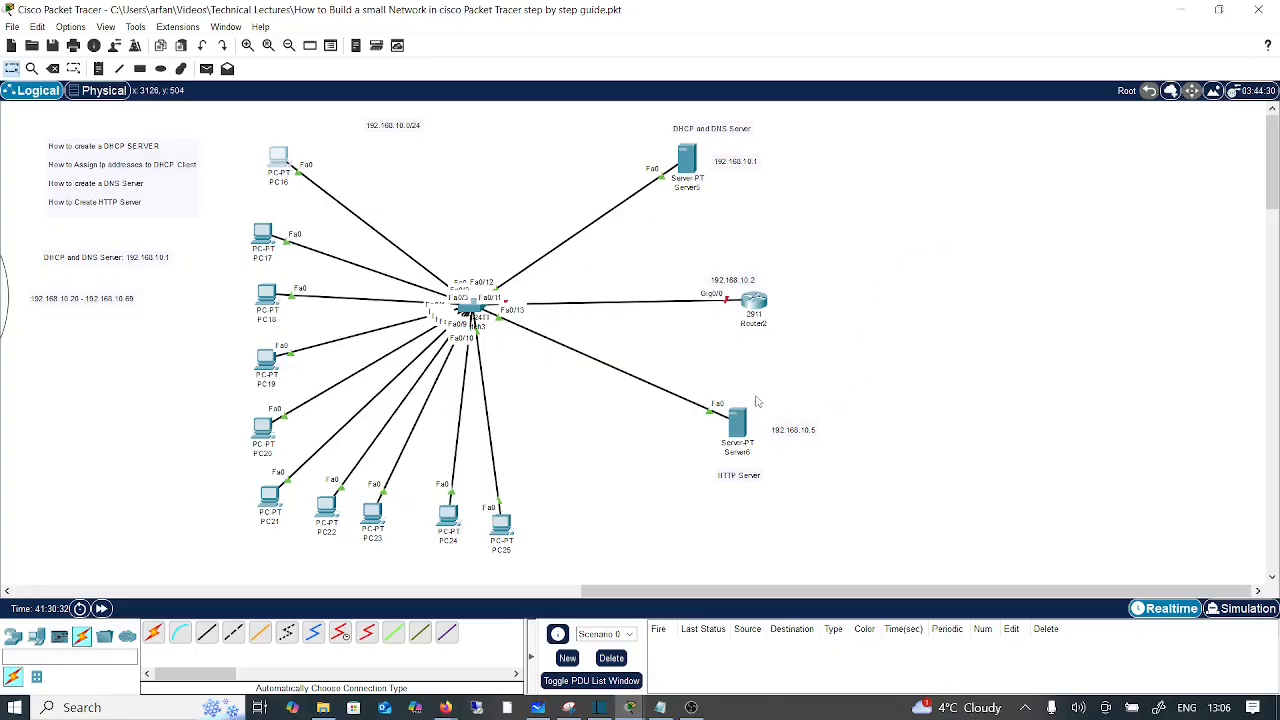
left_click(277, 166)
left_click(633, 224)
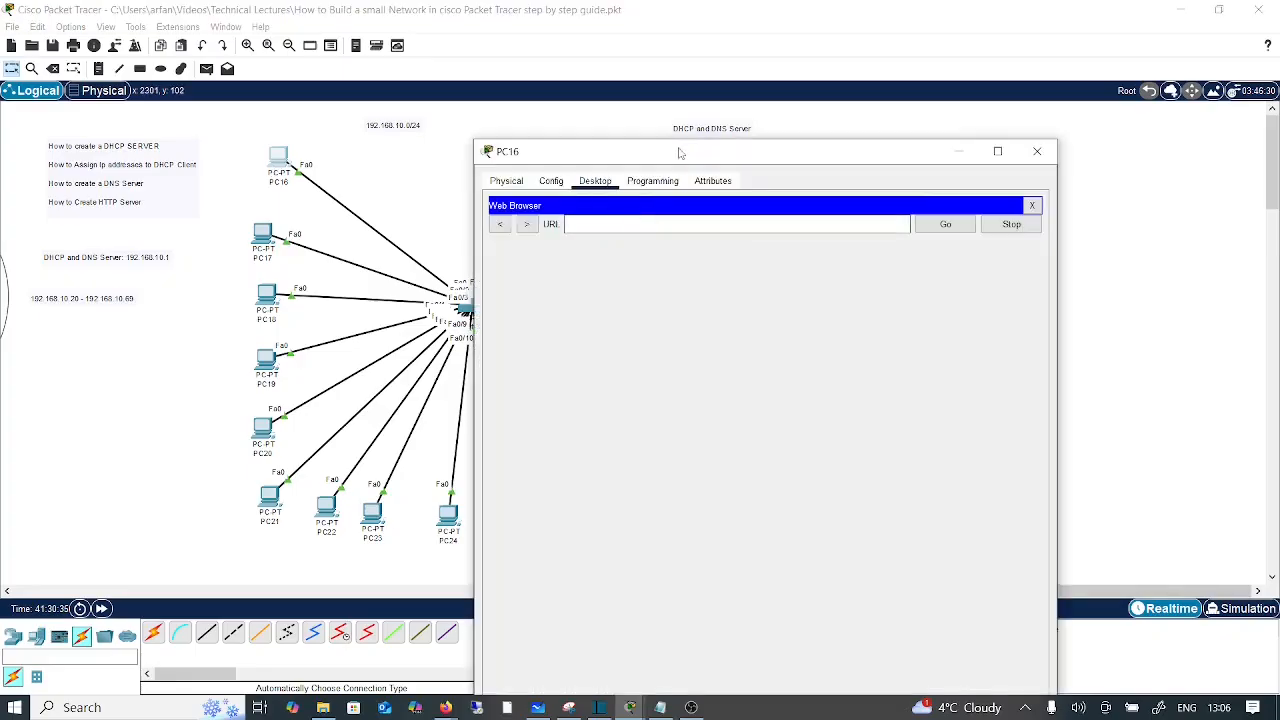
left_click_drag(679, 152, 364, 162)
left_click(283, 227)
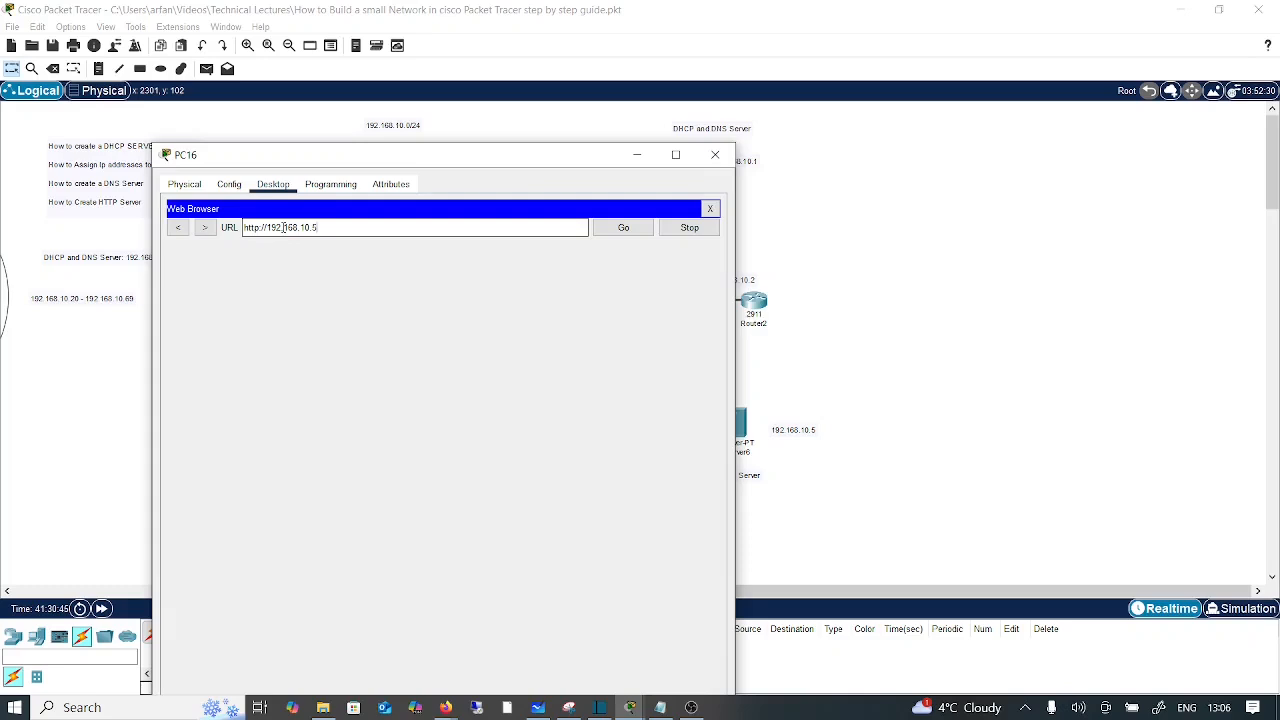
key("Return")
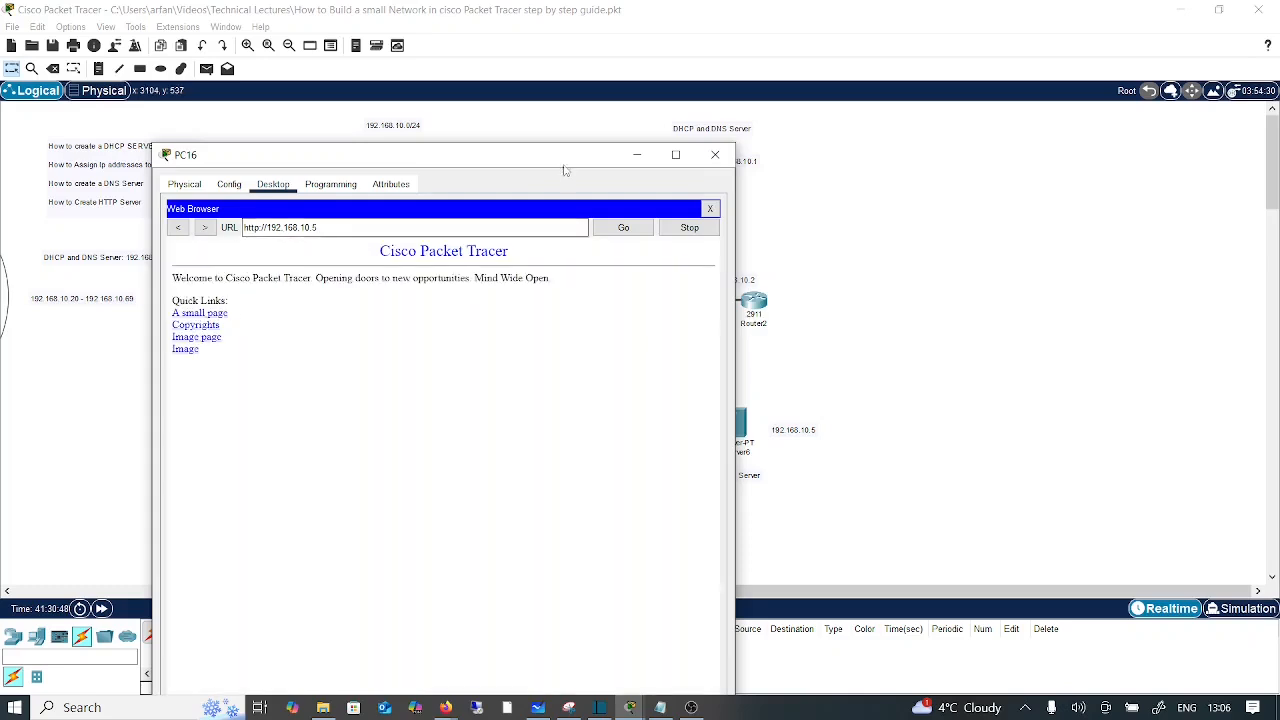
Step: Follow the A small page and Copyrights links, then hide PC16's window
left_click_drag(565, 170, 467, 153)
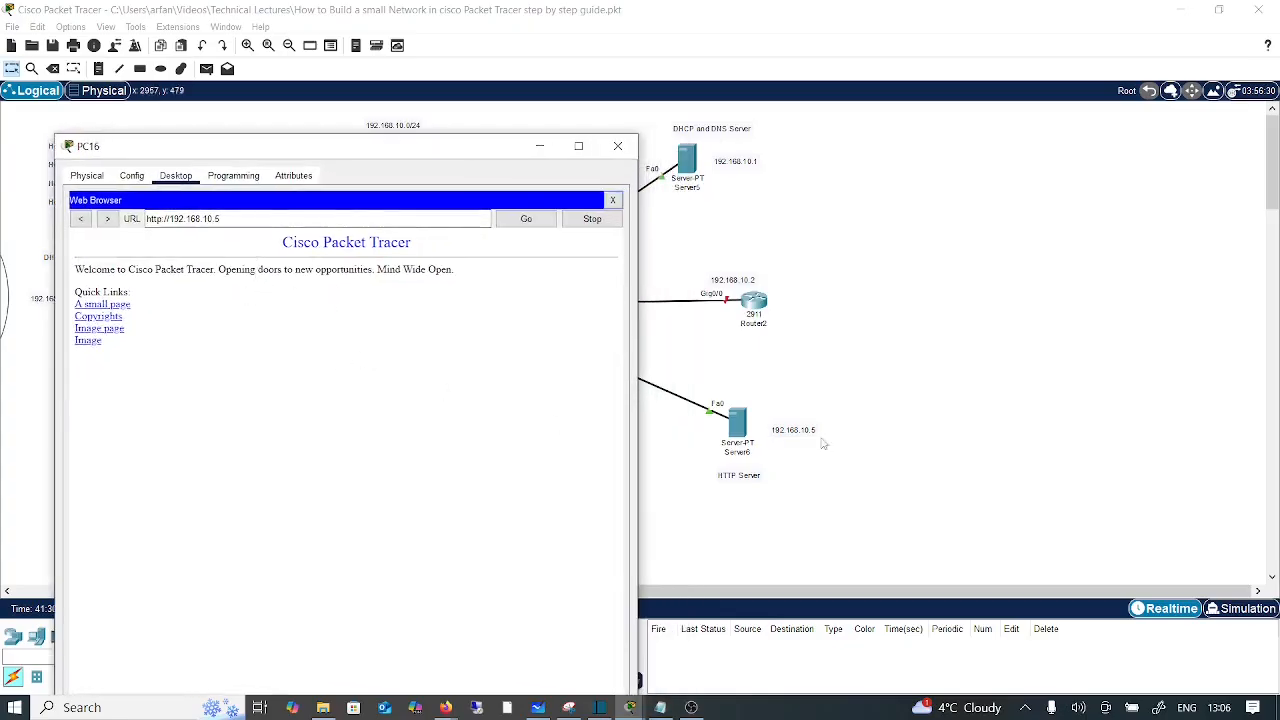
left_click(122, 305)
left_click(88, 252)
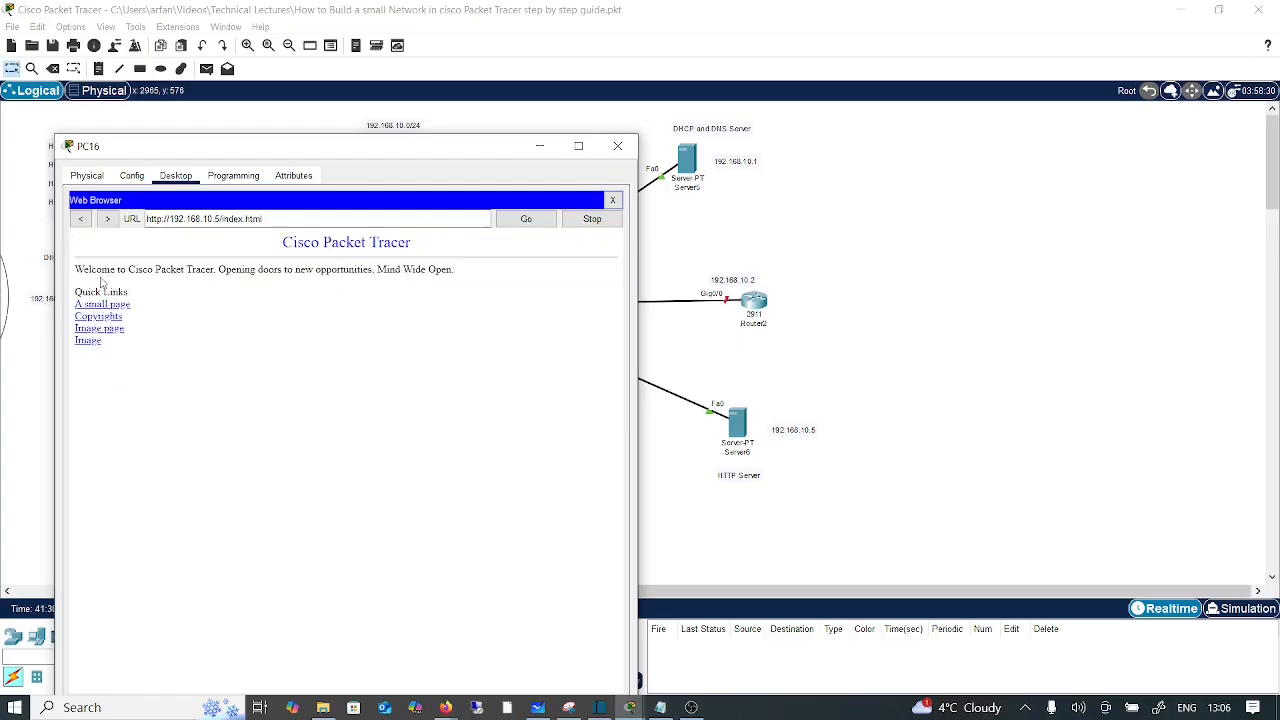
left_click(99, 317)
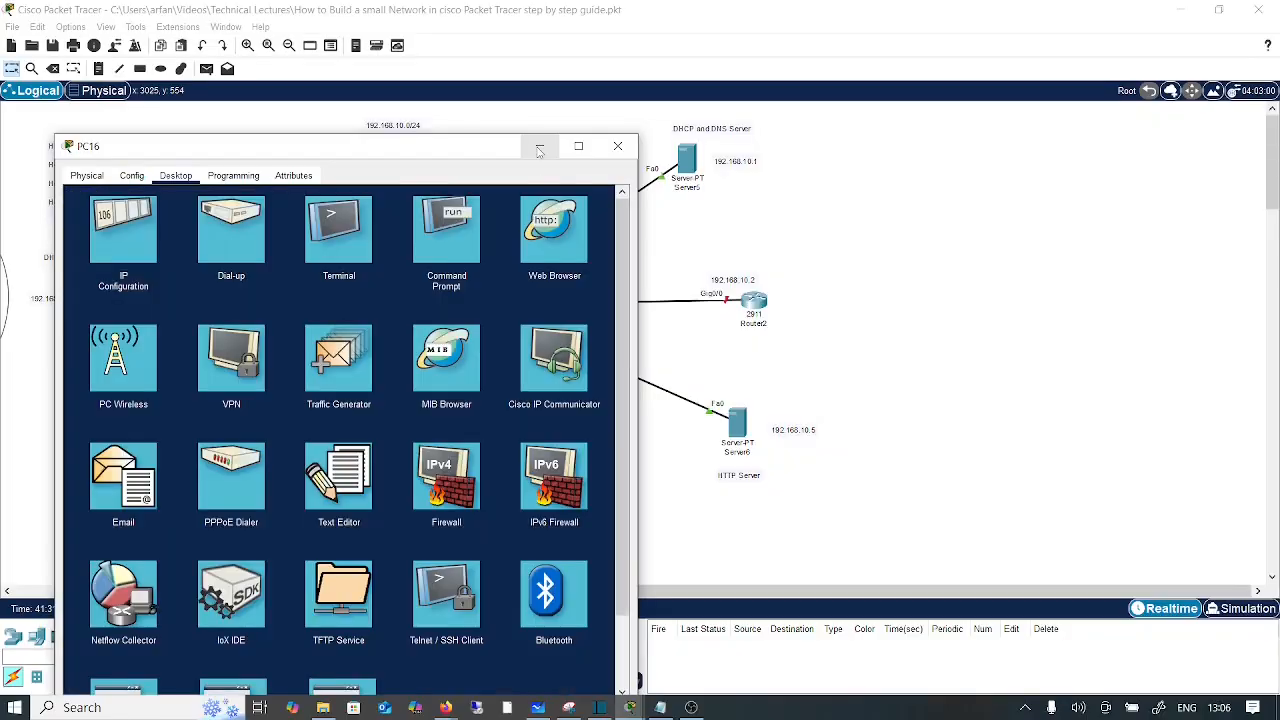
left_click(543, 146)
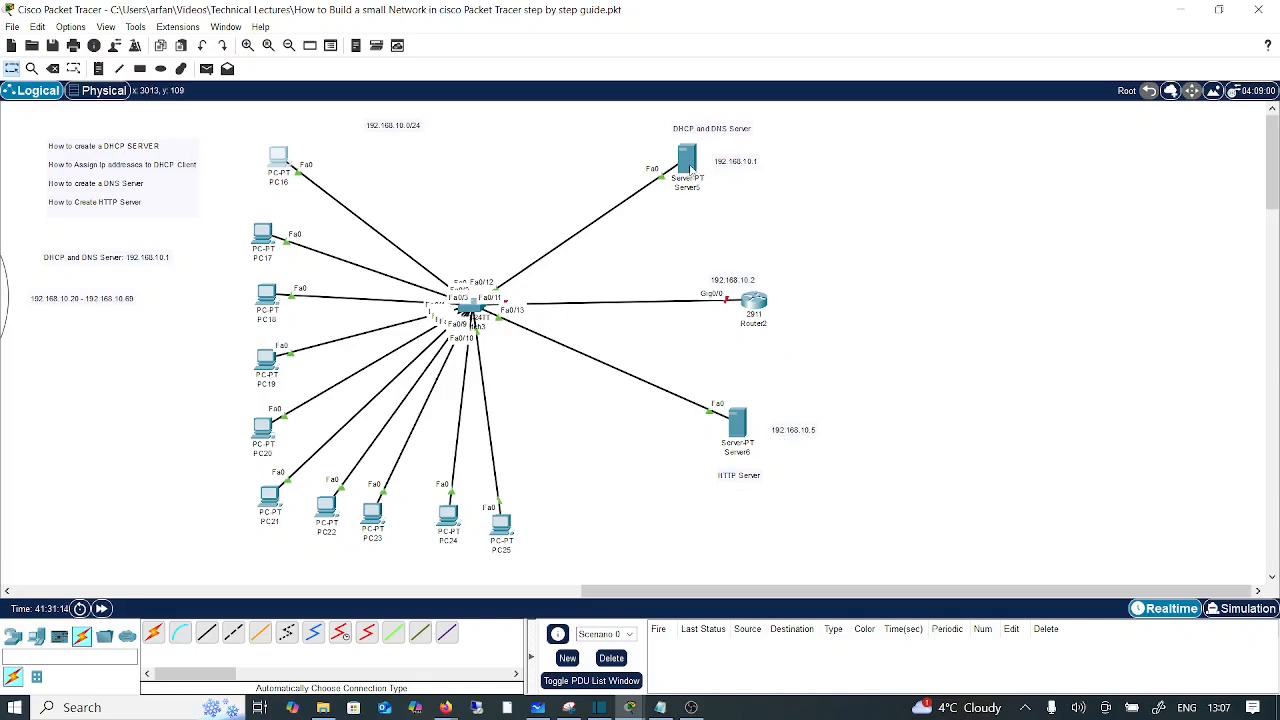
left_click(690, 170)
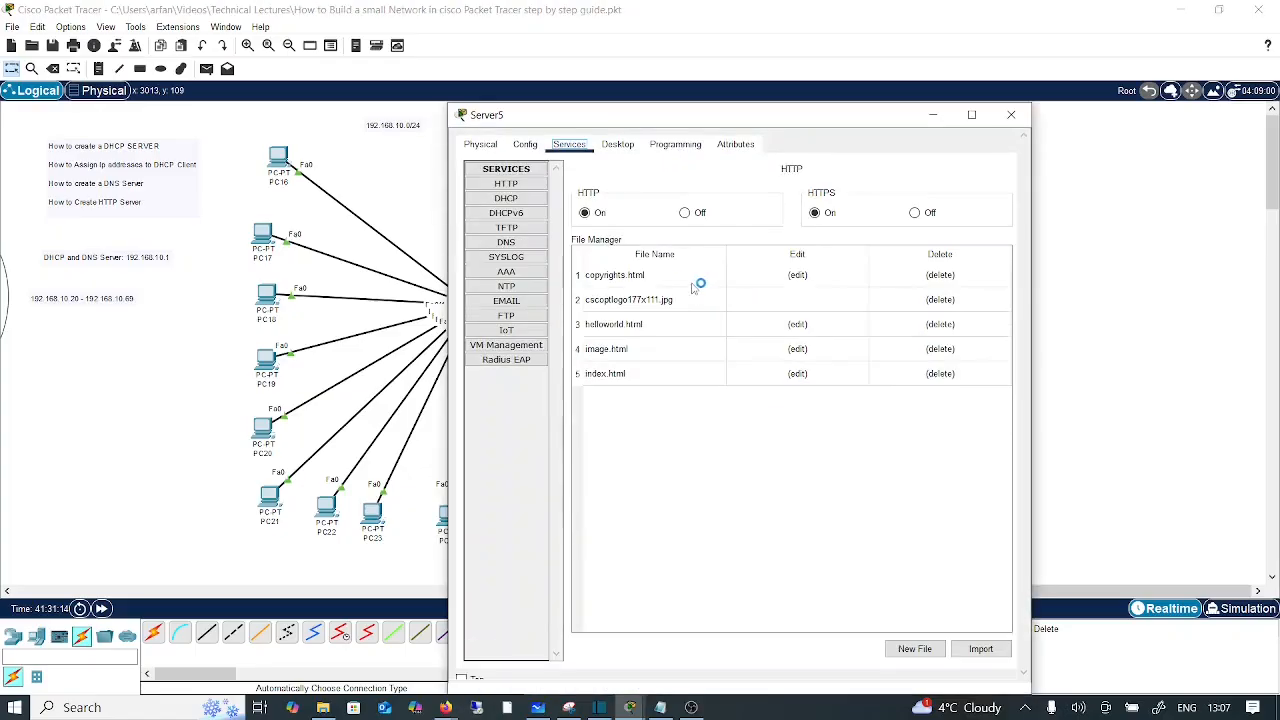
left_click(508, 245)
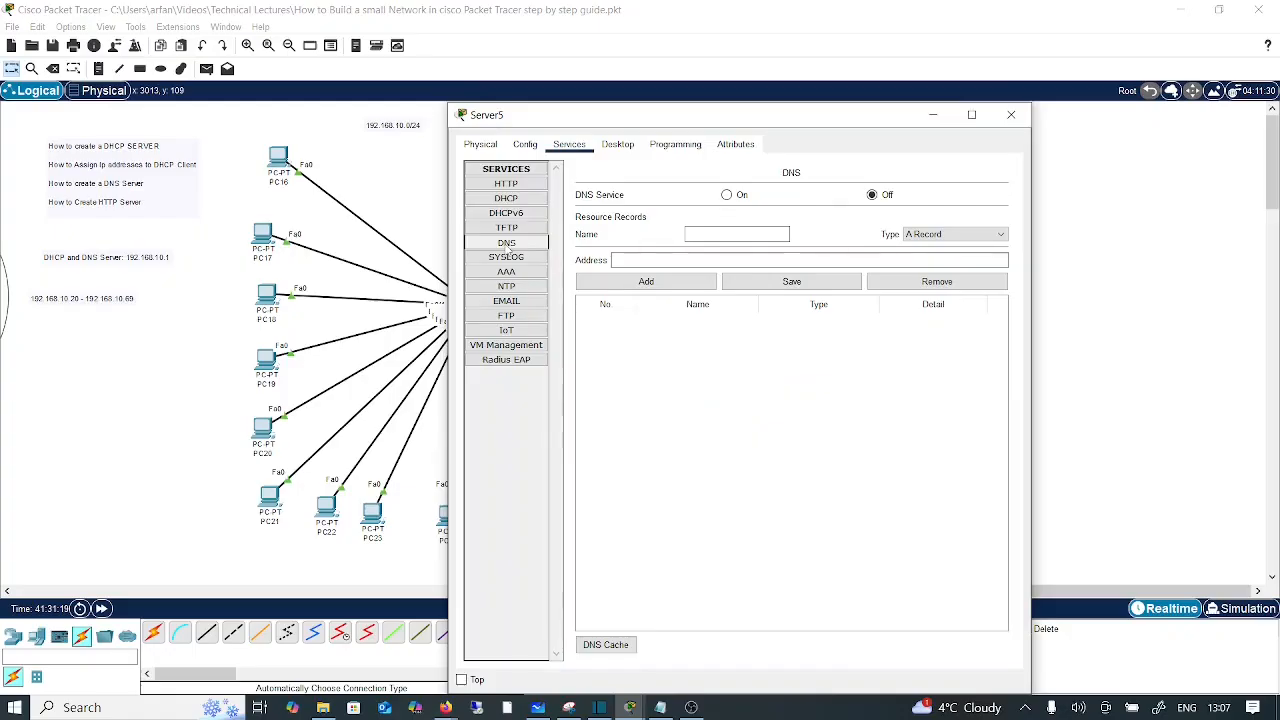
left_click(717, 237)
type("ww")
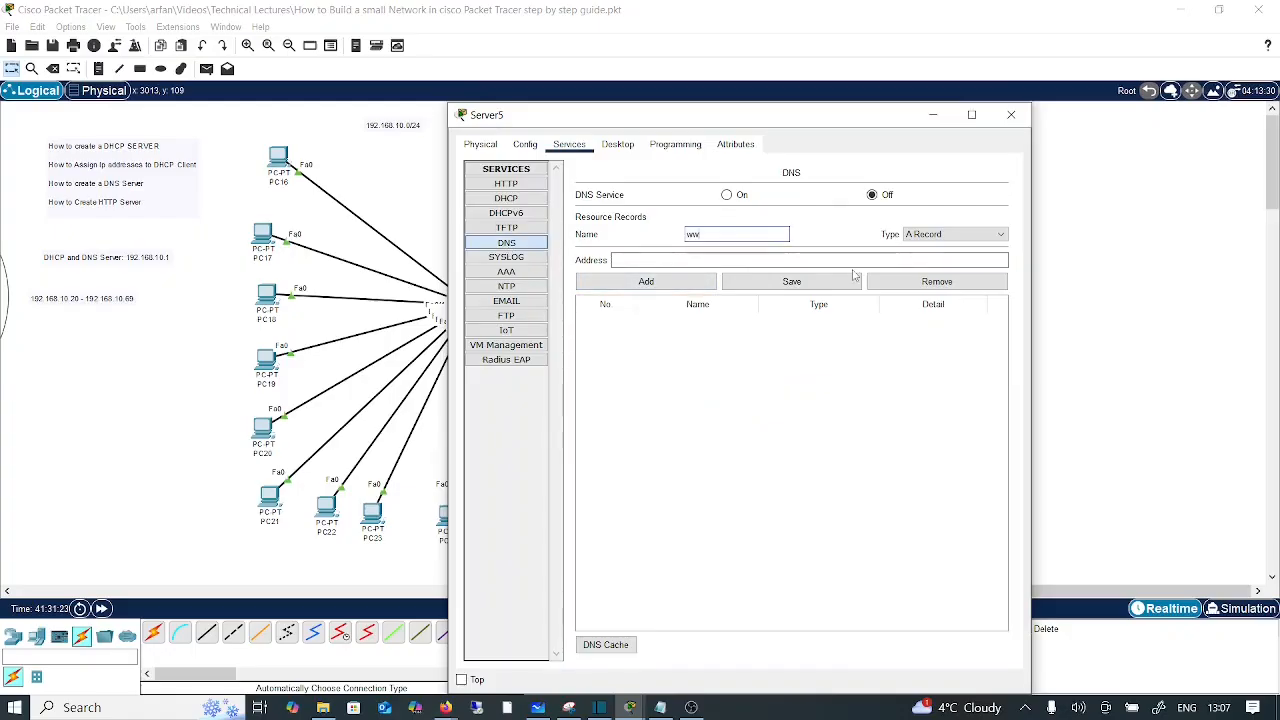
type("w.abclab.com")
left_click(655, 260)
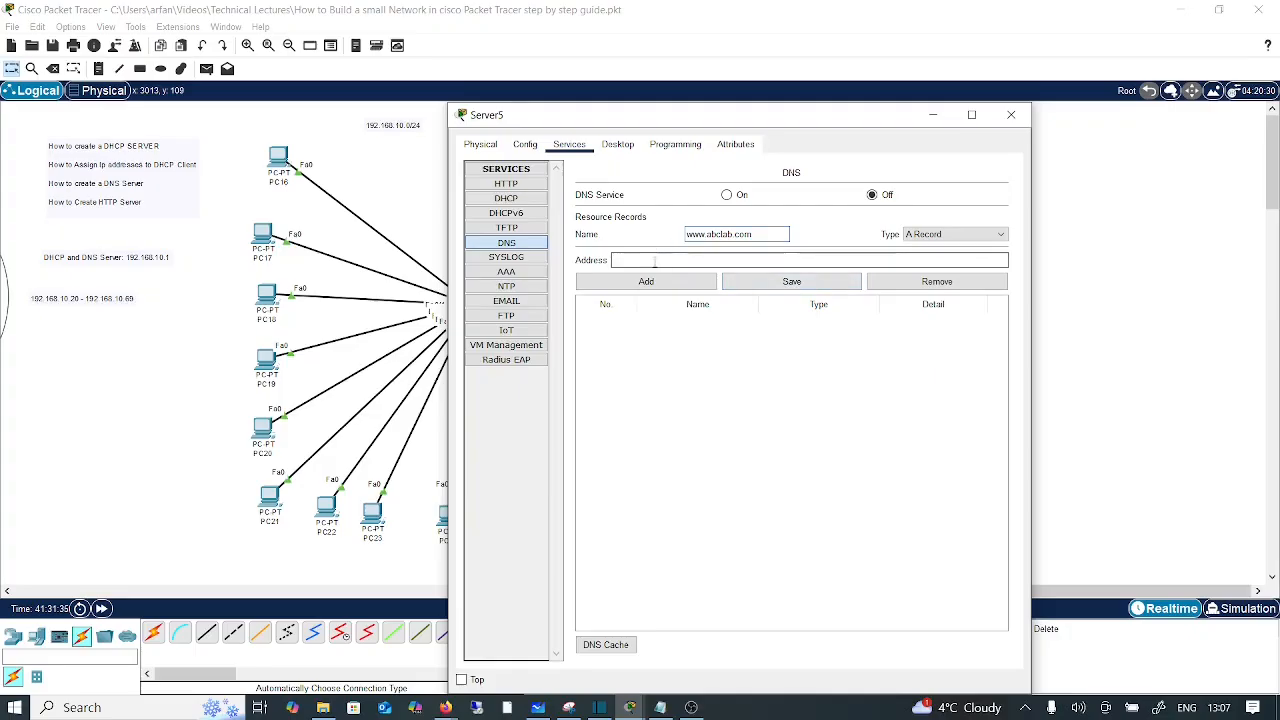
type("192.168.10.5")
left_click(646, 282)
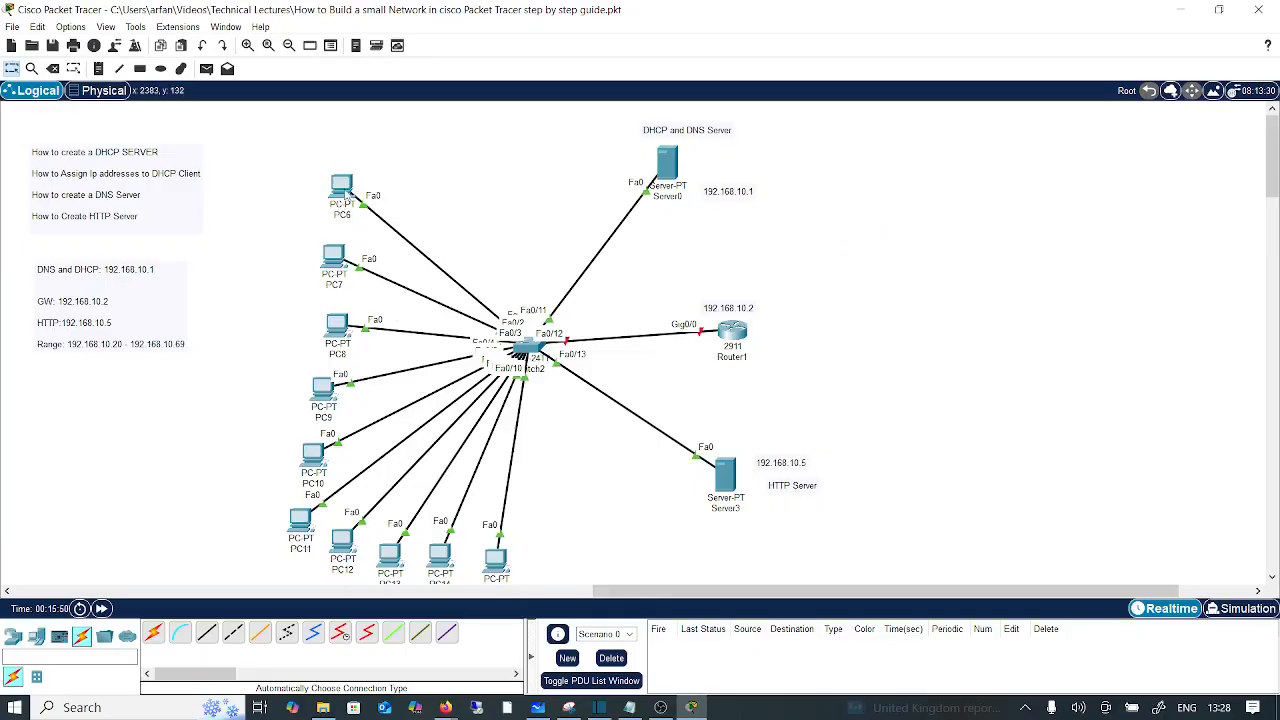
left_click(342, 186)
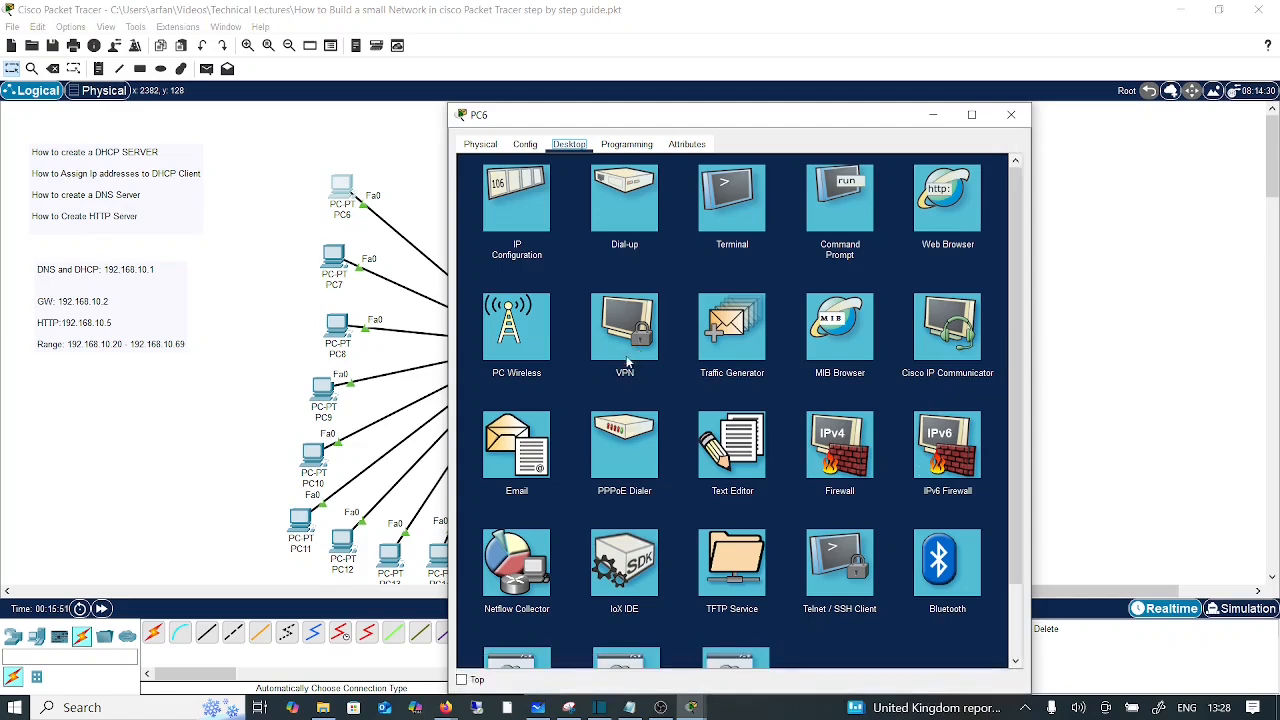
left_click(952, 203)
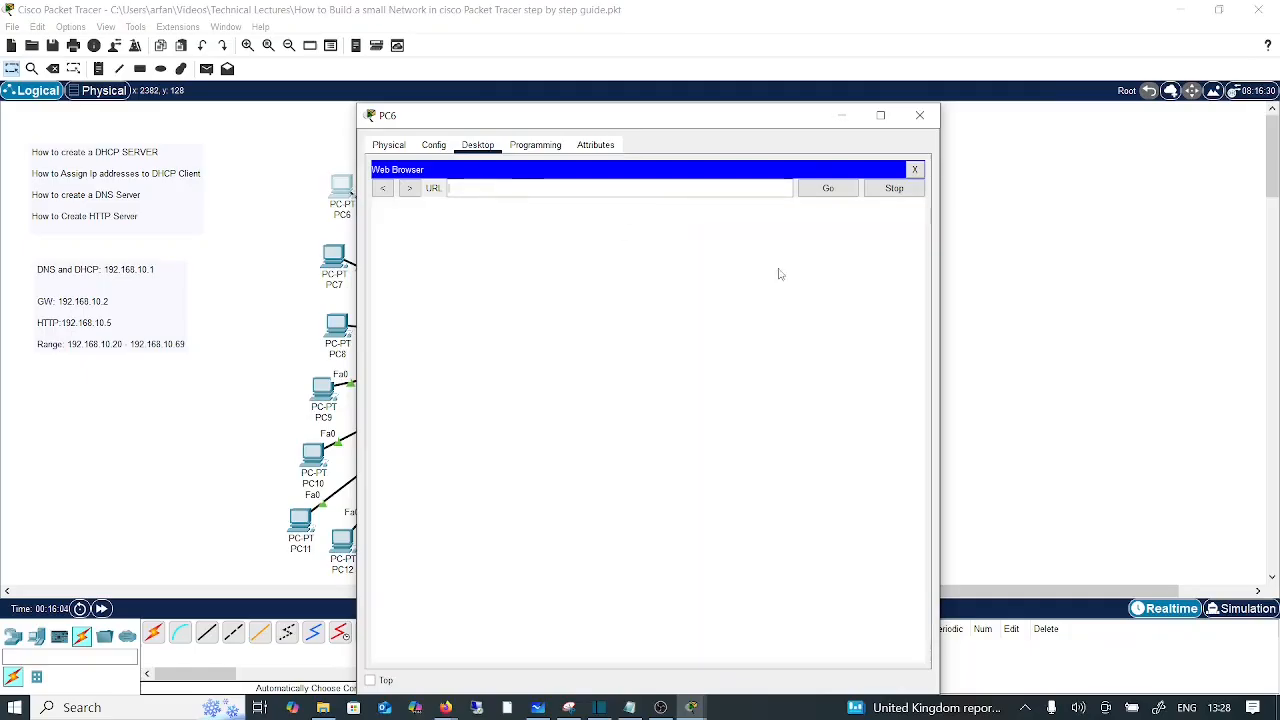
type("www.cisco.c")
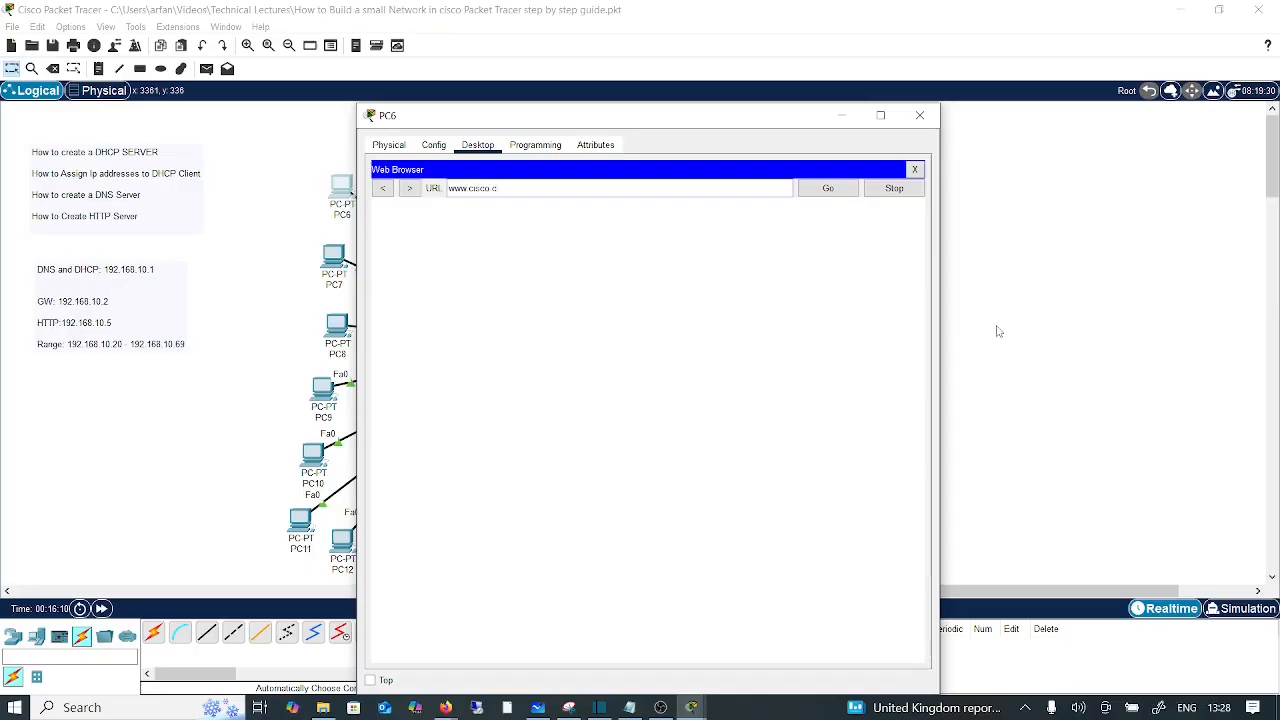
type("om")
key("Return")
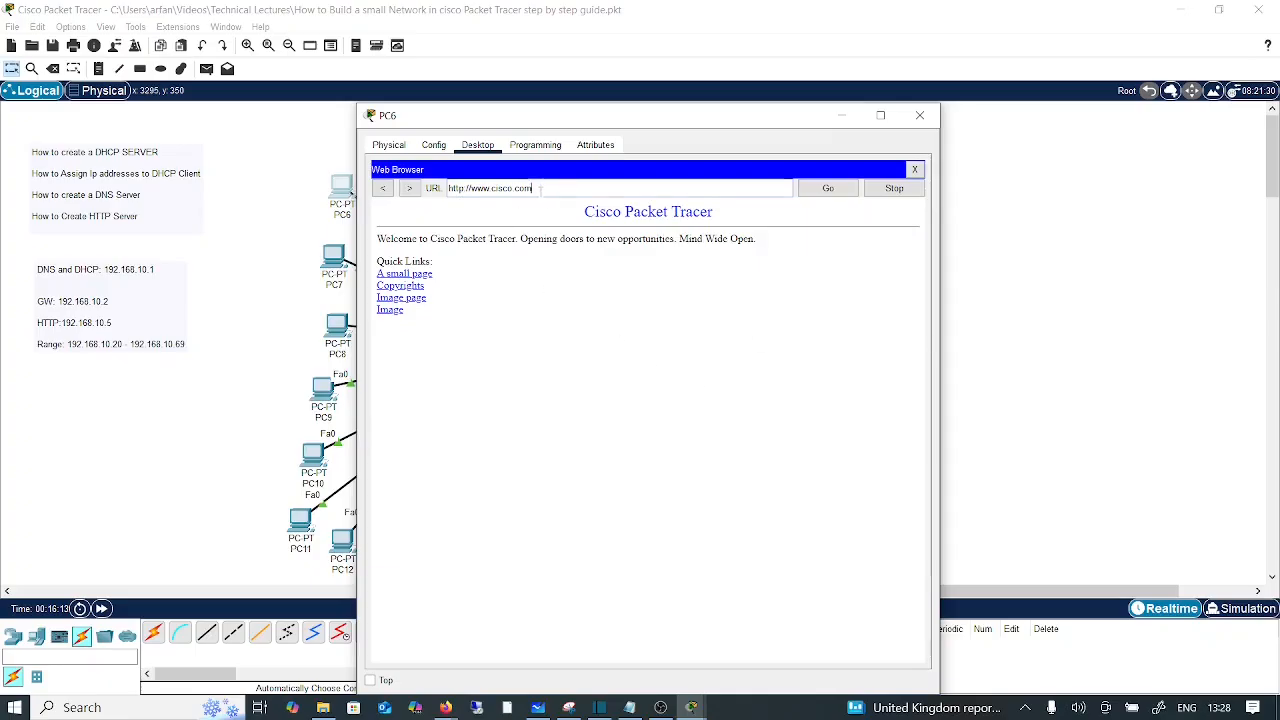
left_click_drag(540, 188, 453, 188)
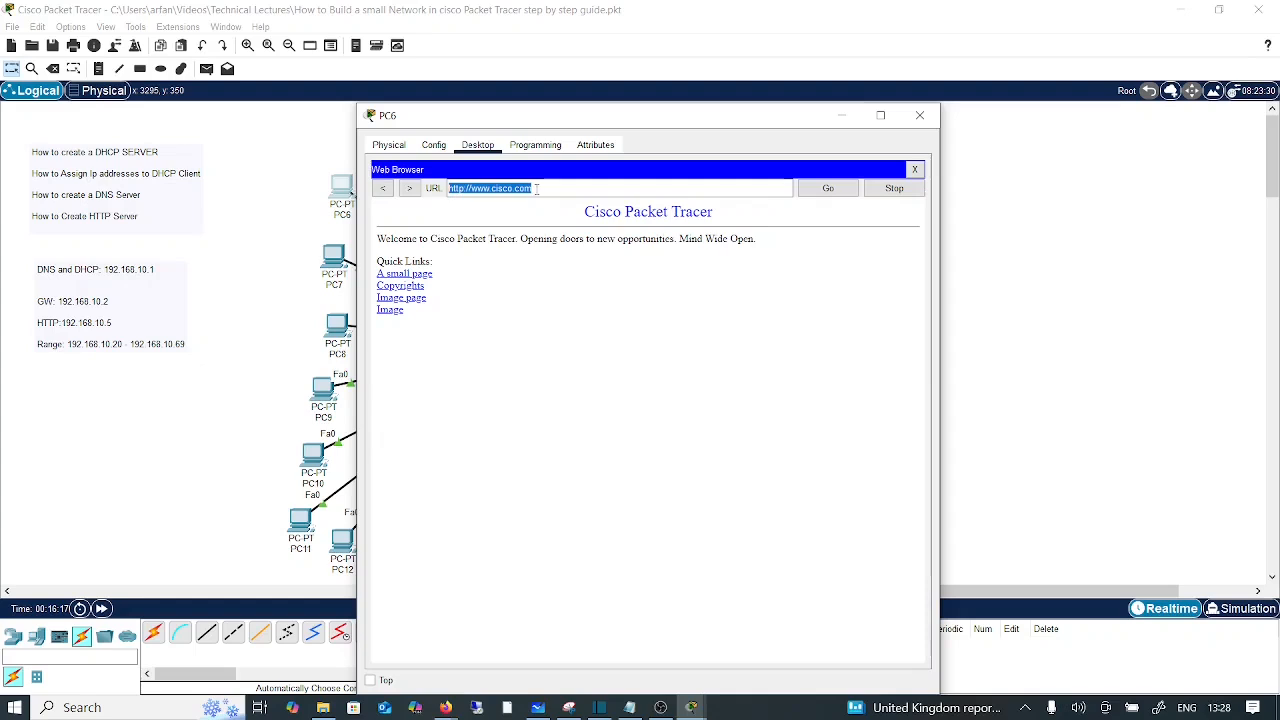
left_click(410, 274)
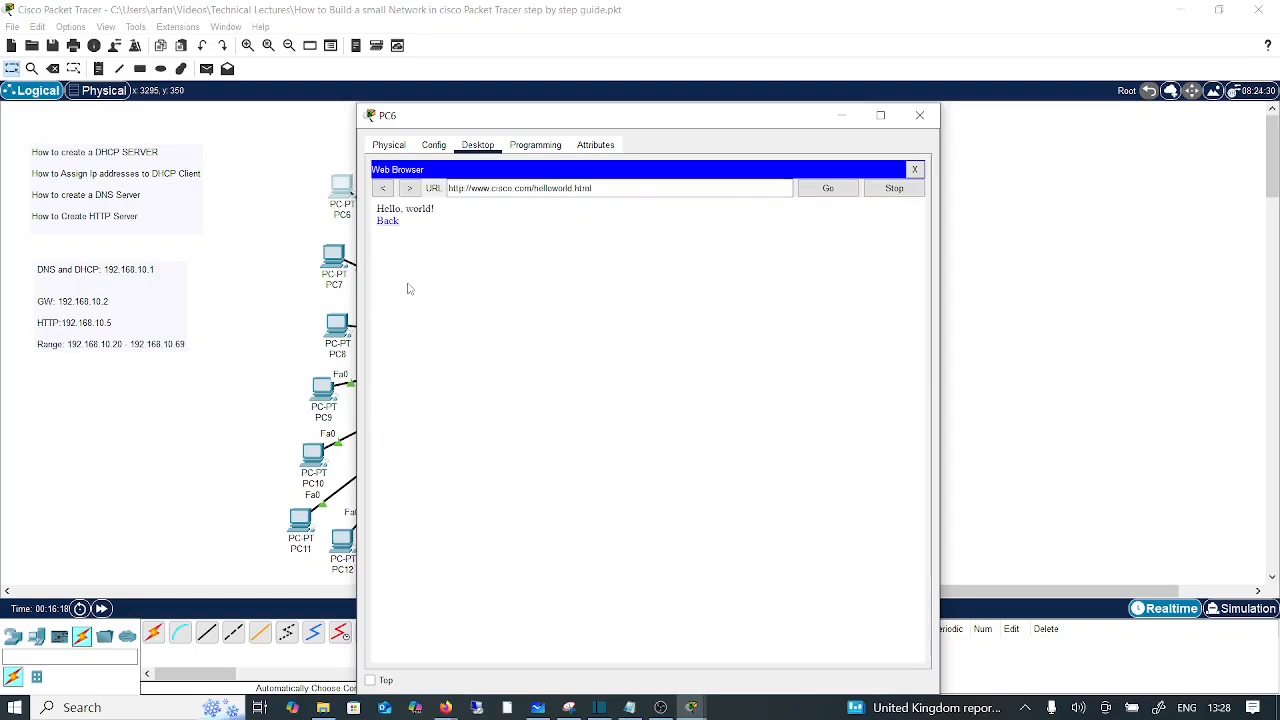
left_click(388, 226)
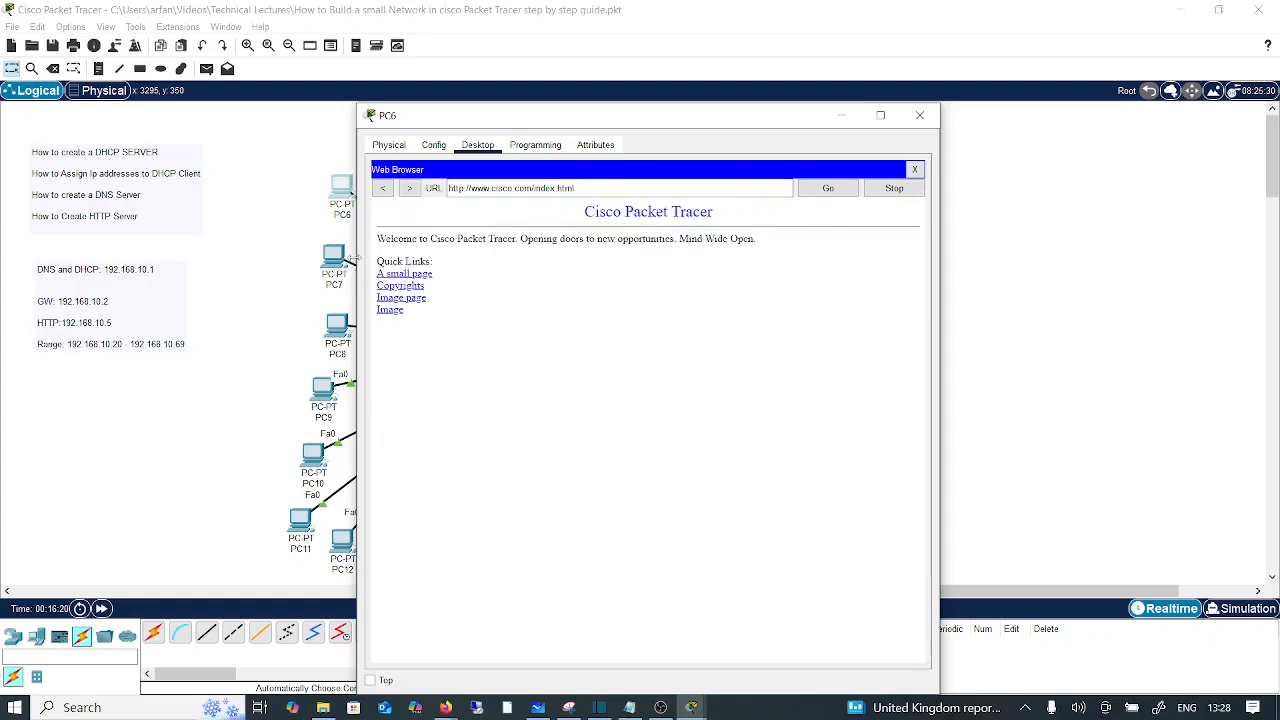
left_click(842, 115)
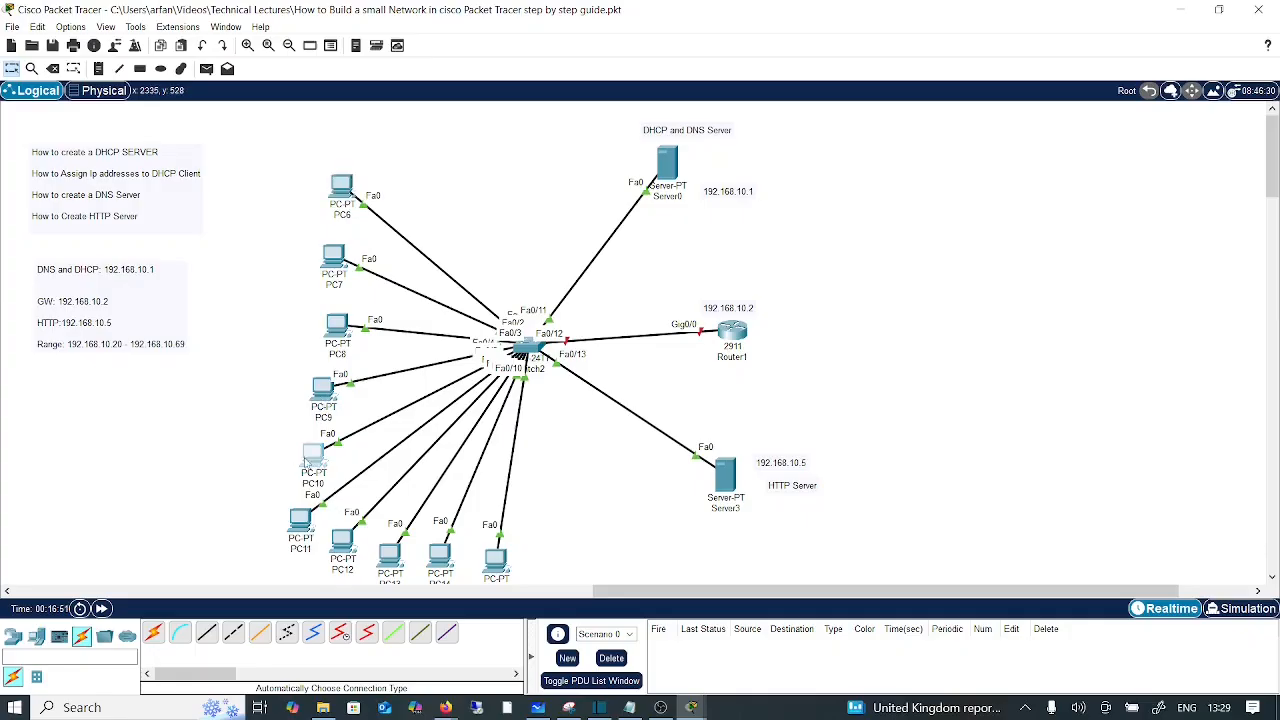
Step: Check PC10's IP Configuration to confirm its DHCP-assigned address
left_click(311, 459)
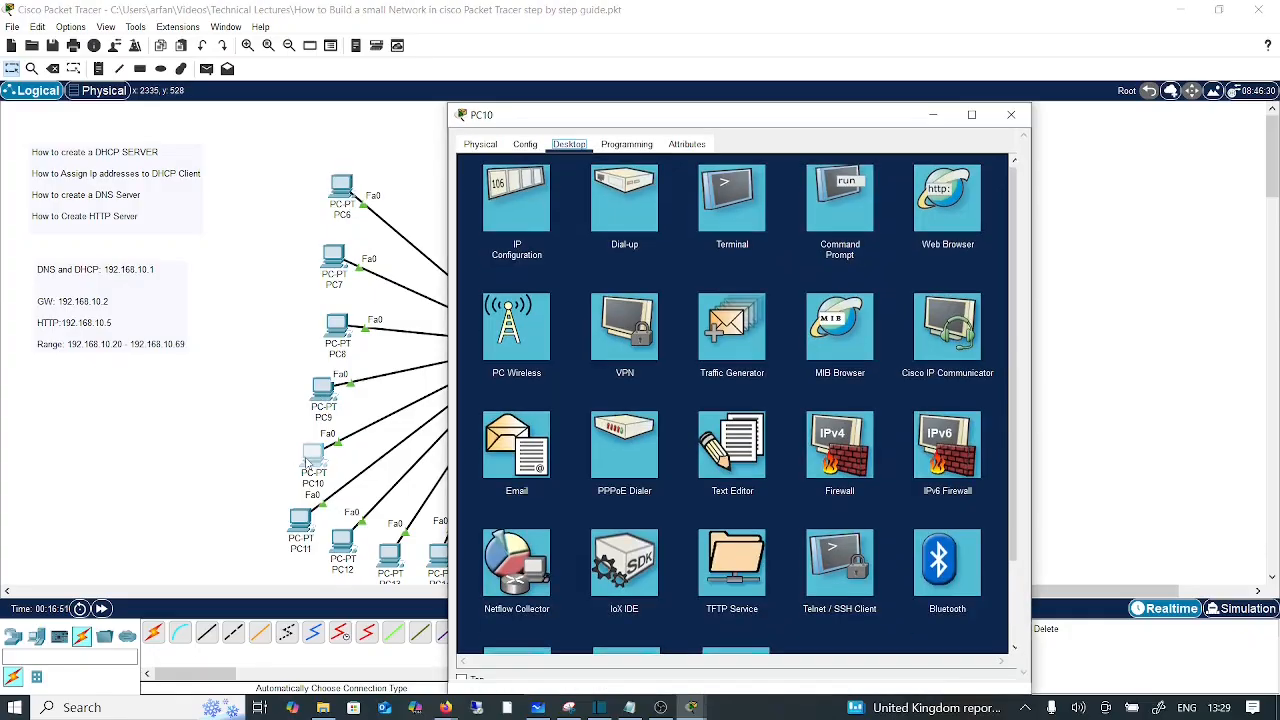
left_click(512, 213)
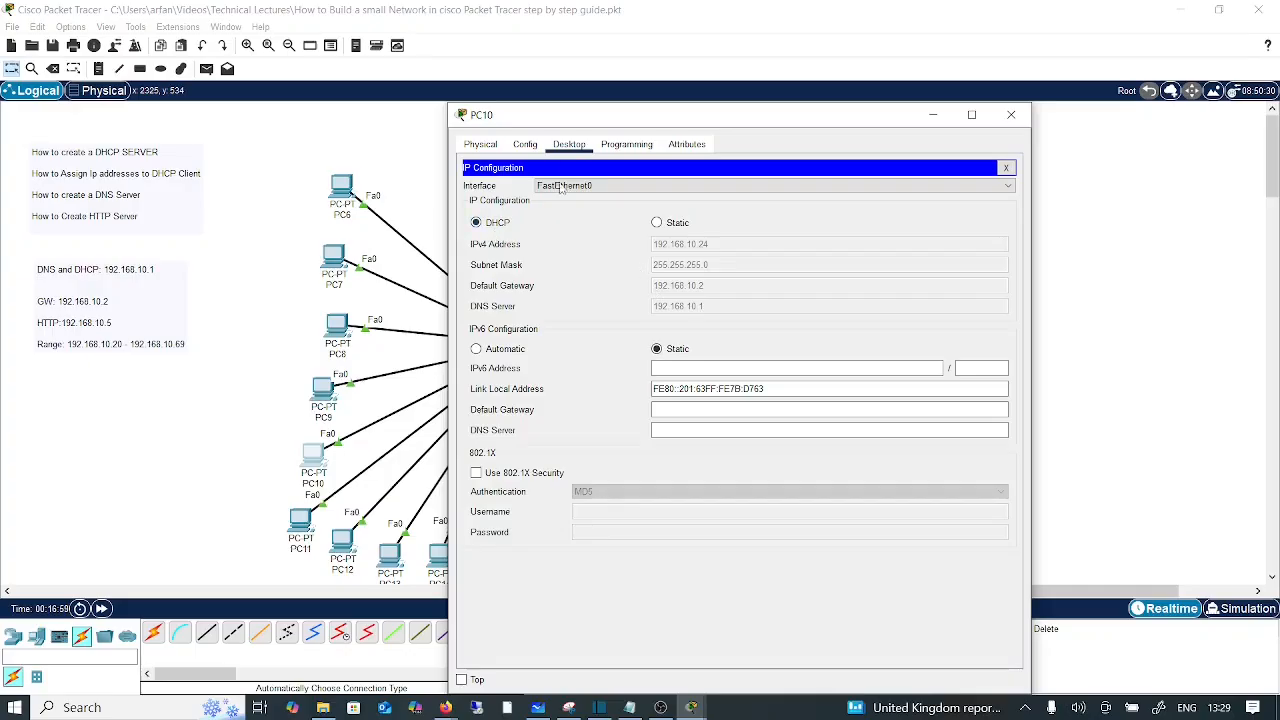
left_click(1006, 168)
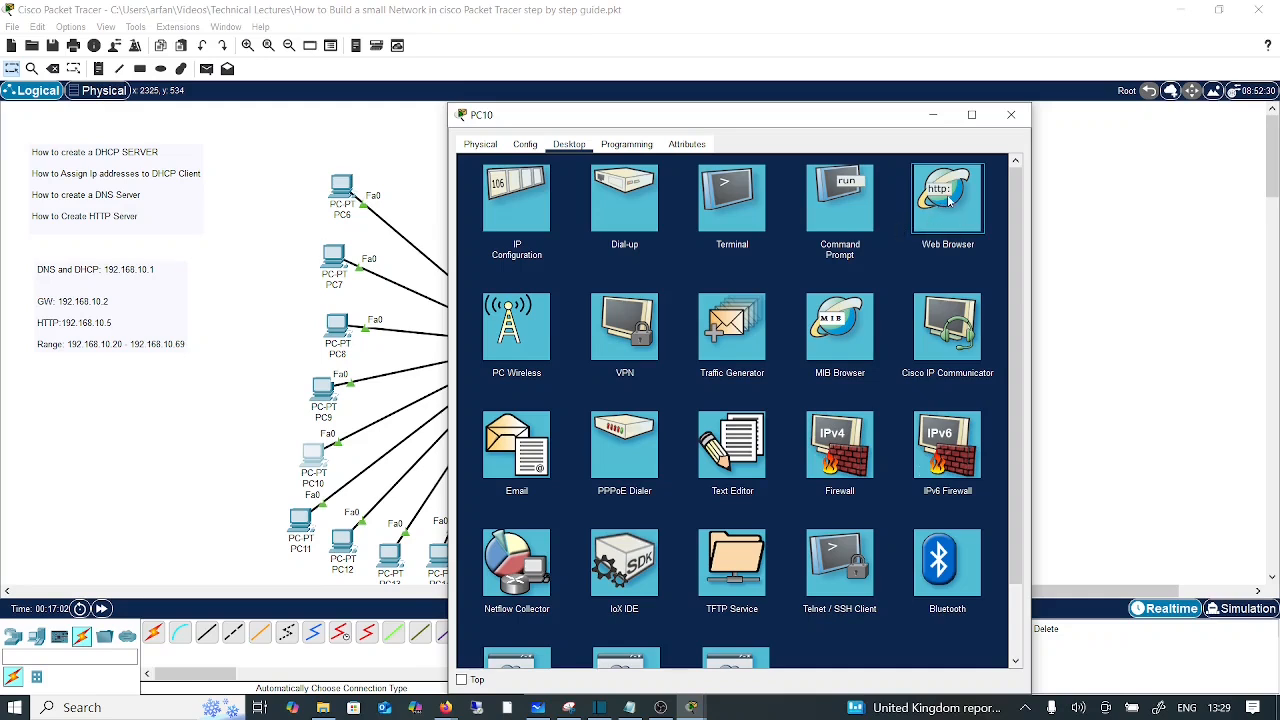
left_click(948, 200)
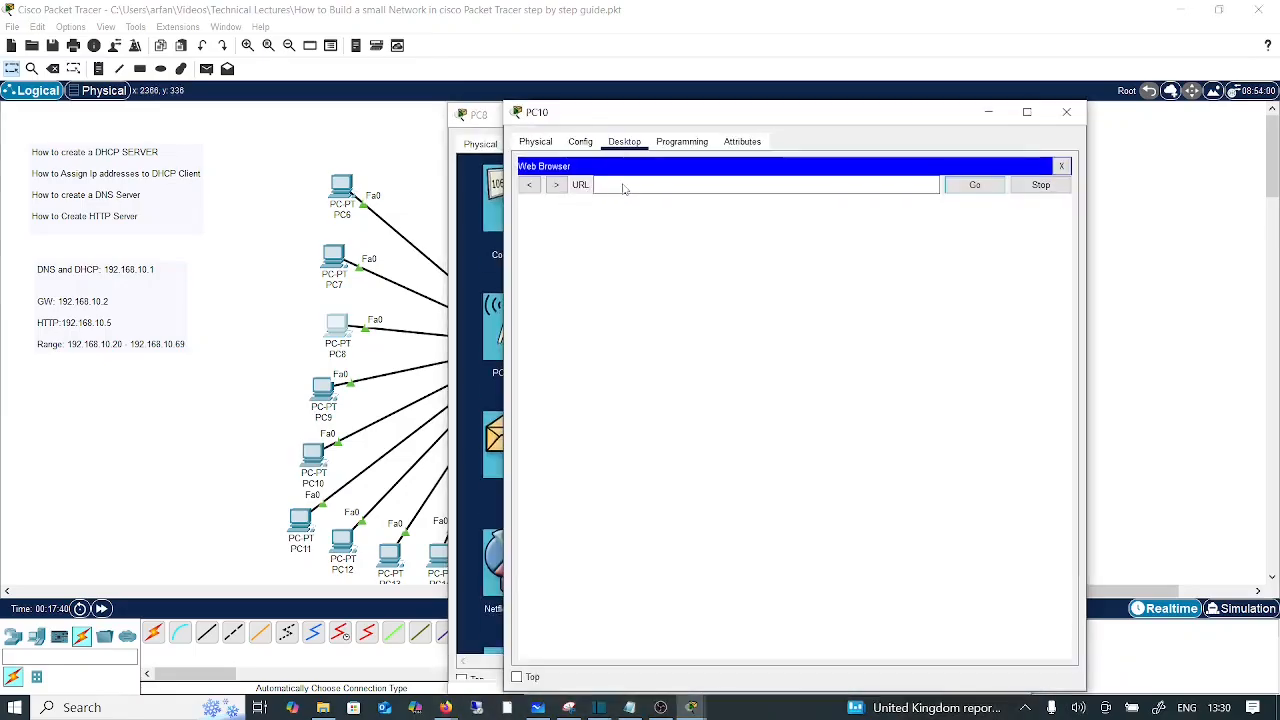
left_click(623, 186)
type("w")
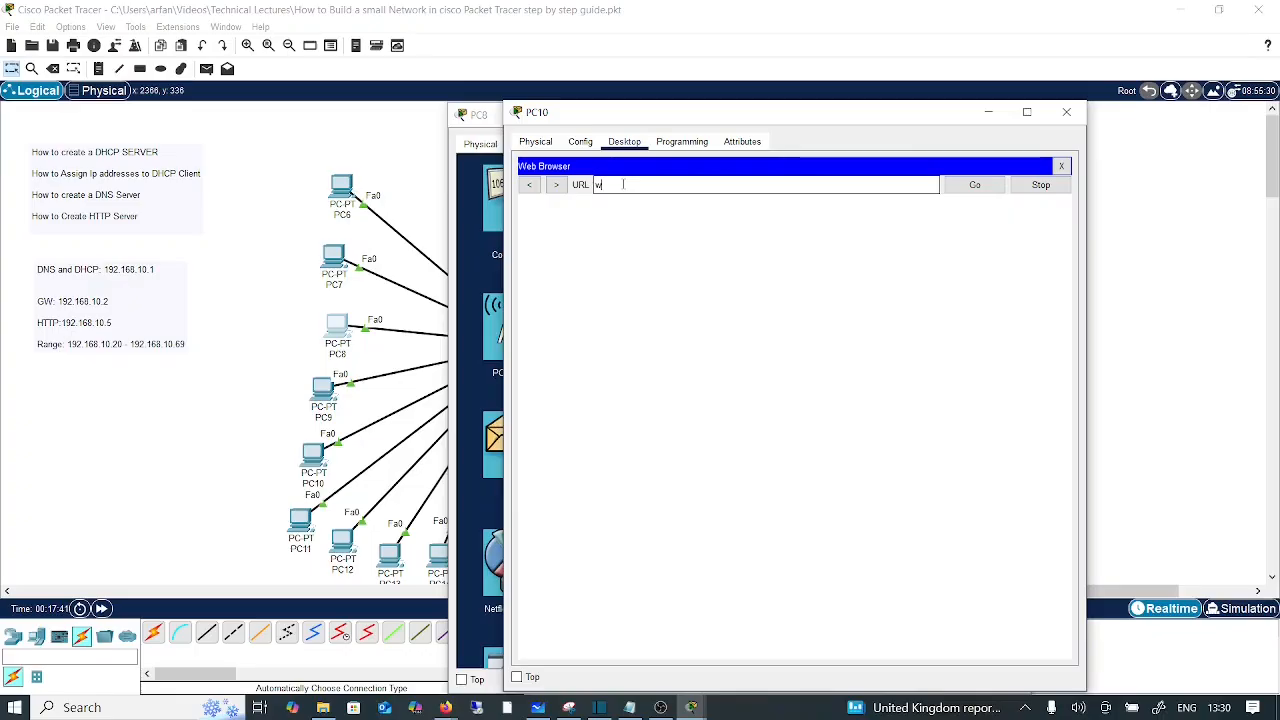
type("ww.cisco.com")
key("Return")
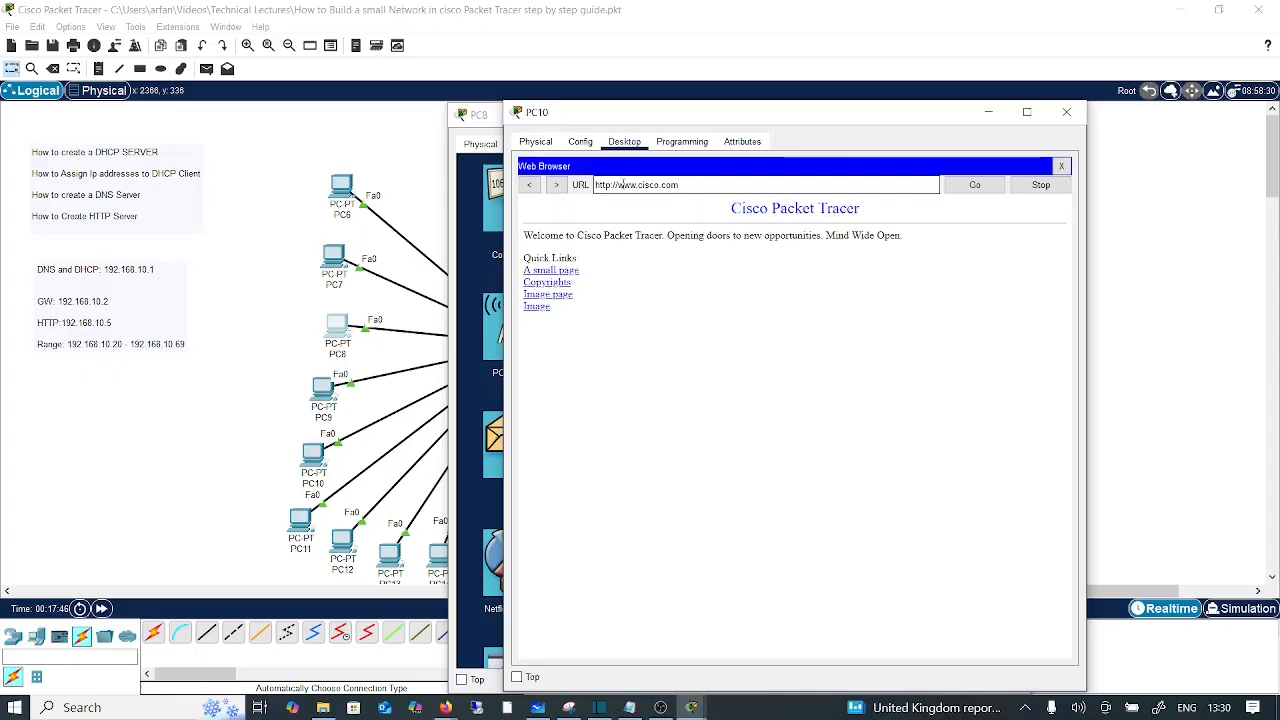